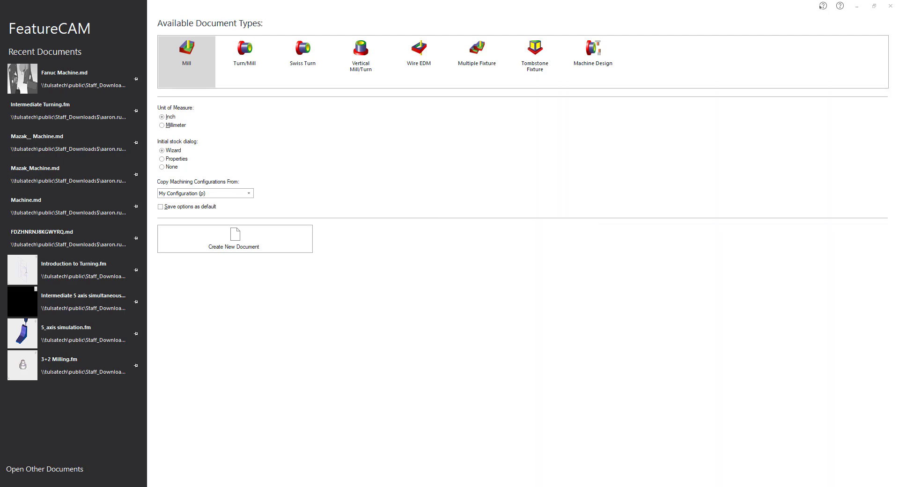
pyautogui.moveTo(300, 485); pyautogui.dragTo(508, 141)
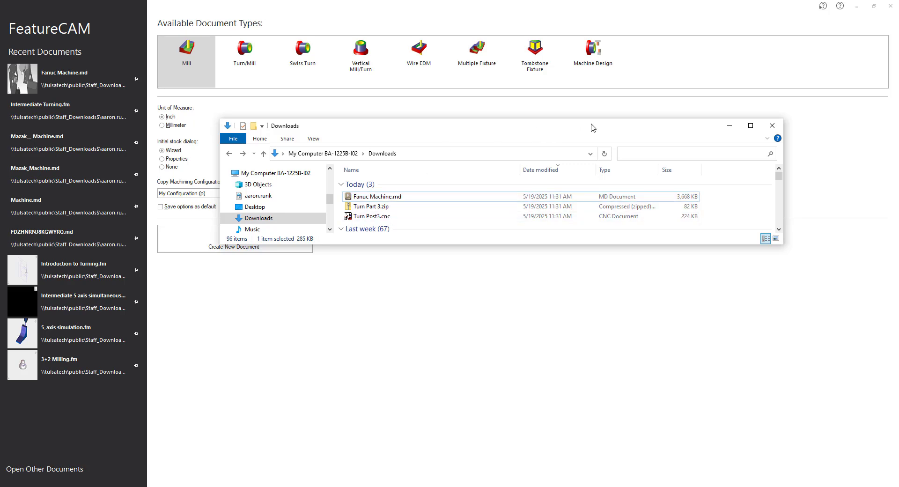
pyautogui.moveTo(553, 125); pyautogui.dragTo(0, 171)
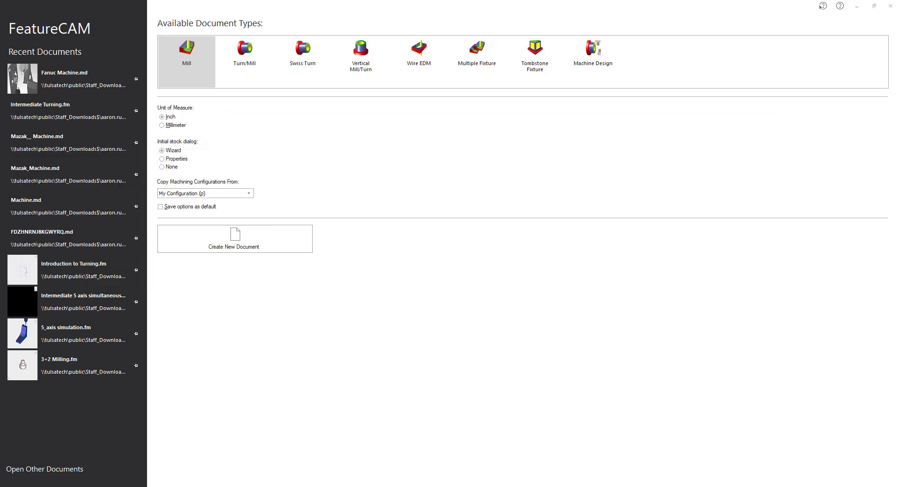
# Create a new Turn/Mill document in inches and dismiss its initial stock dimensions wizard.
pyautogui.click(244, 61)
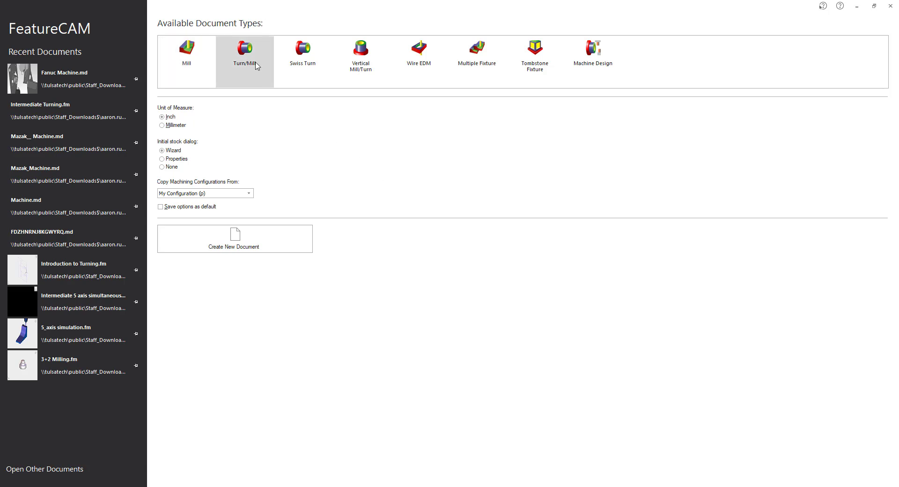
pyautogui.click(257, 244)
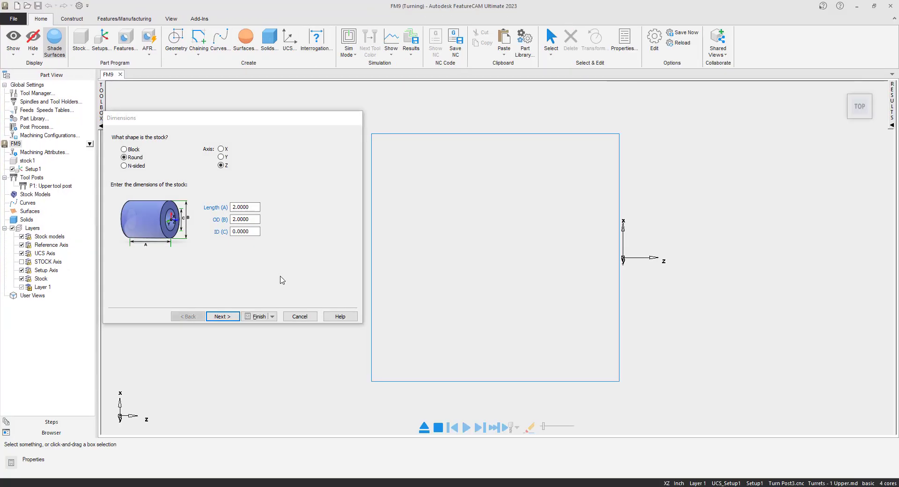
pyautogui.click(299, 316)
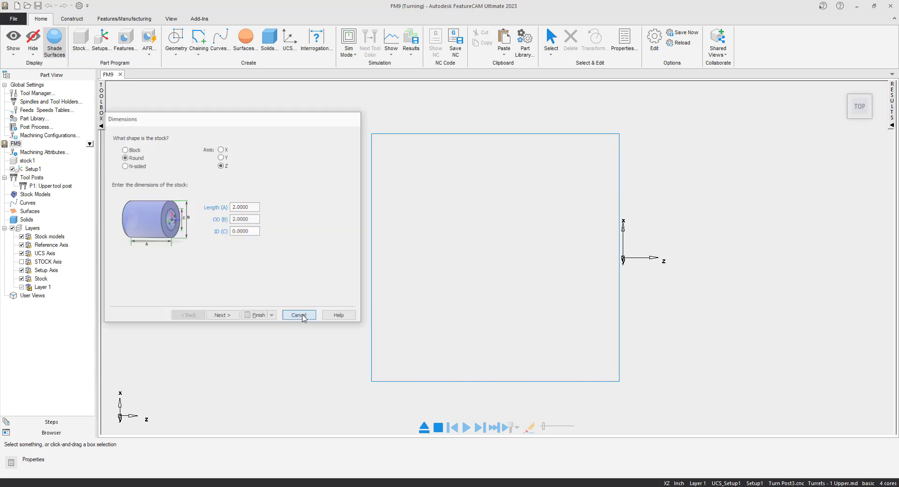
# Copy Turning Part 3.x_t out of Turn Part 3.zip into the Downloads folder.
pyautogui.moveTo(434, 142); pyautogui.dragTo(573, 99)
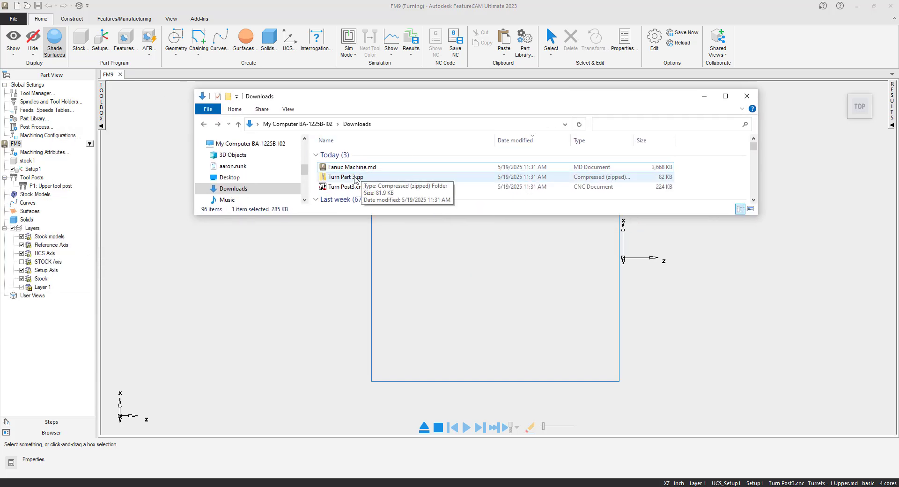
pyautogui.doubleClick(356, 178)
pyautogui.click(357, 155)
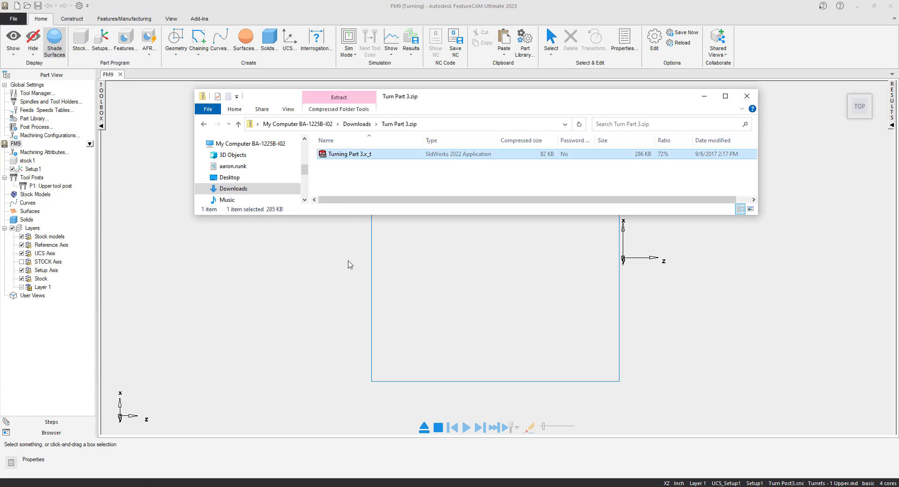
pyautogui.rightClick(352, 159)
pyautogui.click(376, 190)
pyautogui.click(203, 124)
pyautogui.rightClick(392, 157)
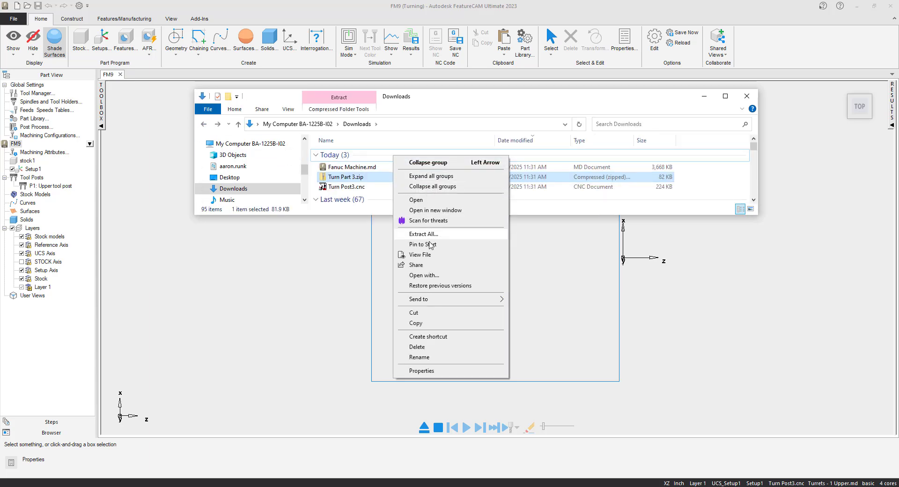
pyautogui.rightClick(564, 167)
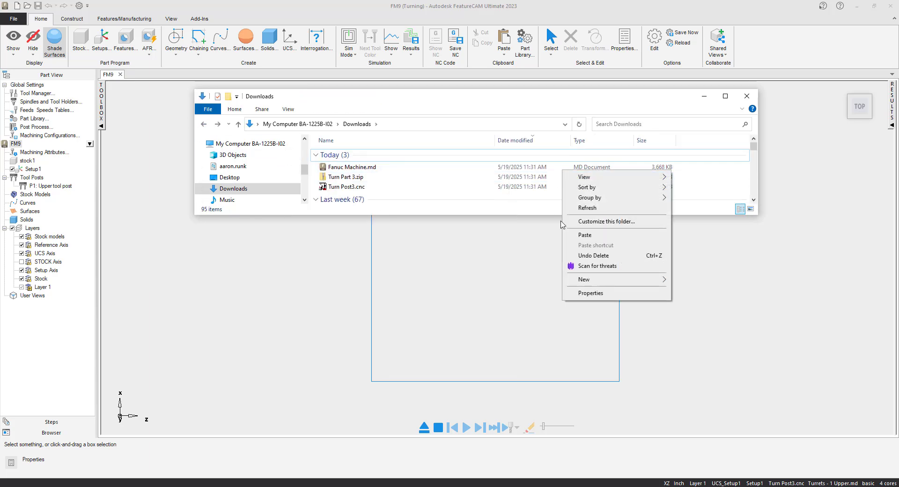
pyautogui.click(579, 236)
# Import Turning Part 3.x_t into the open FM9 document, using the wizard to establish the setup location and stock size.
pyautogui.click(361, 198)
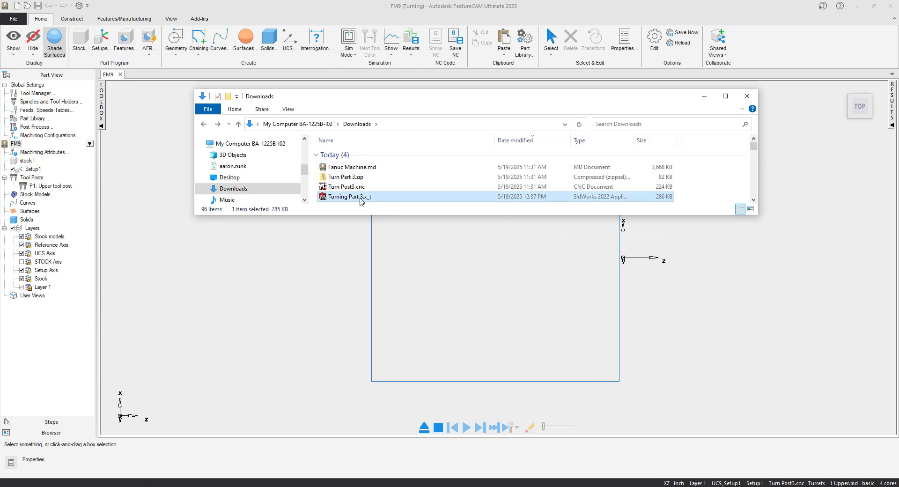
pyautogui.moveTo(363, 200); pyautogui.dragTo(335, 280)
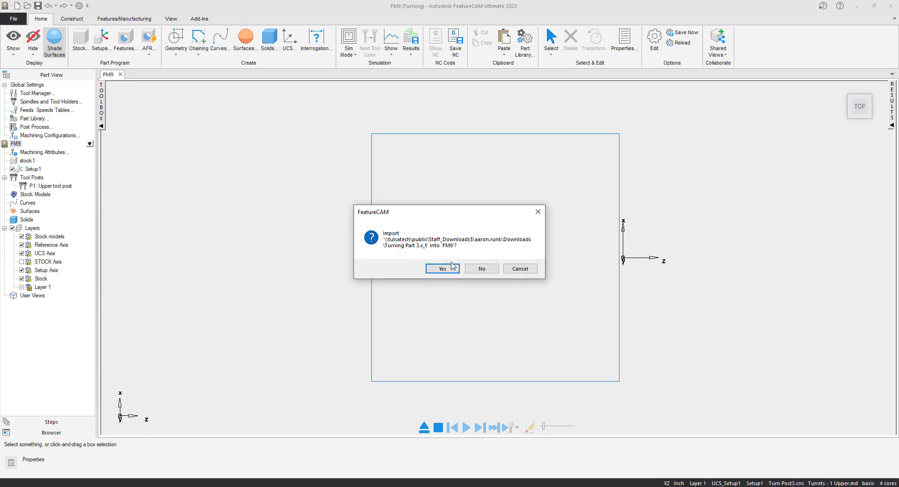
pyautogui.click(444, 270)
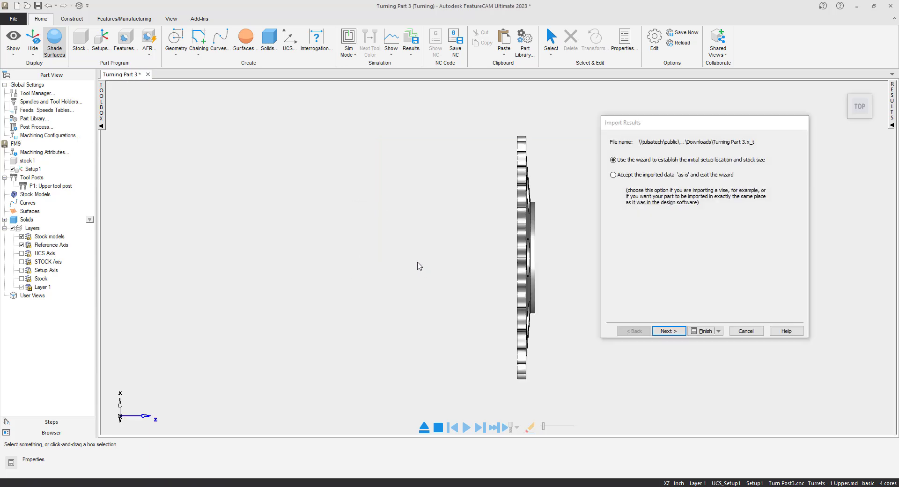
pyautogui.click(672, 333)
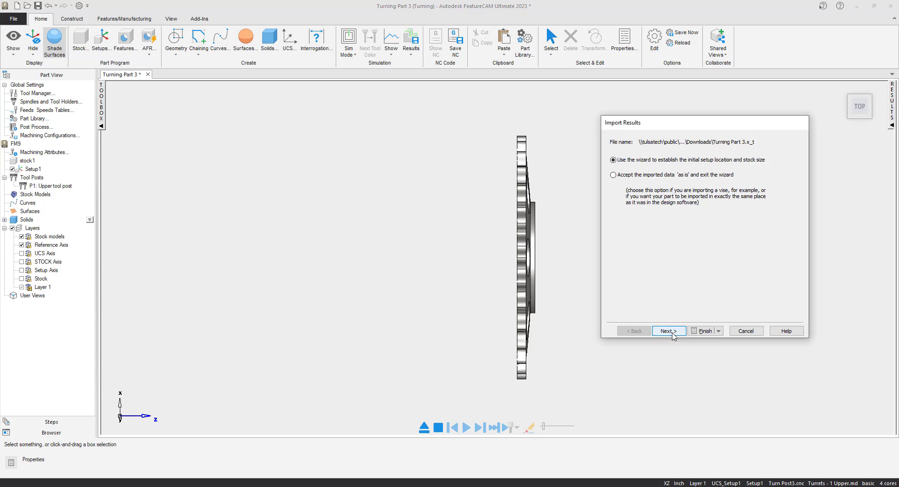
pyautogui.click(671, 332)
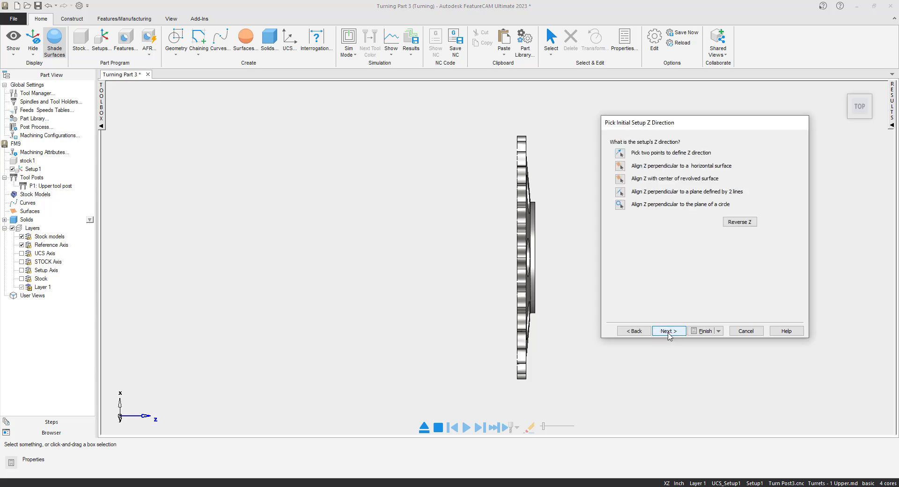
# Align the setup's Z direction with the center of the sprocket's central bore surface and reverse Z.
pyautogui.rightClick(337, 250)
pyautogui.click(372, 323)
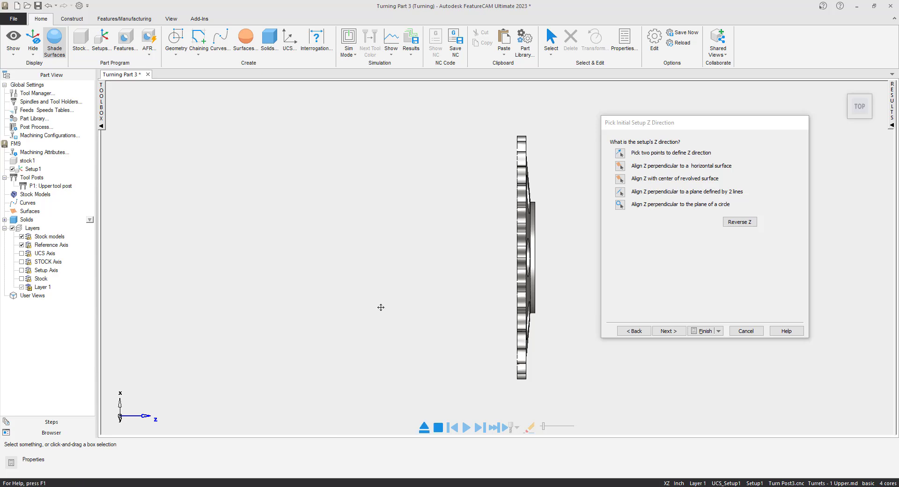
pyautogui.moveTo(495, 270); pyautogui.dragTo(417, 280)
pyautogui.moveTo(417, 281); pyautogui.dragTo(477, 255, button='middle')
pyautogui.scroll(4, 383, 287)
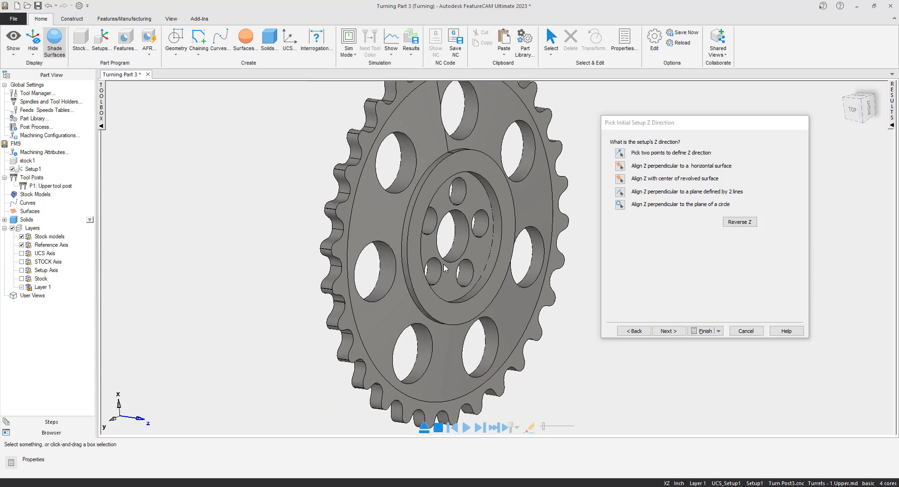
pyautogui.click(620, 179)
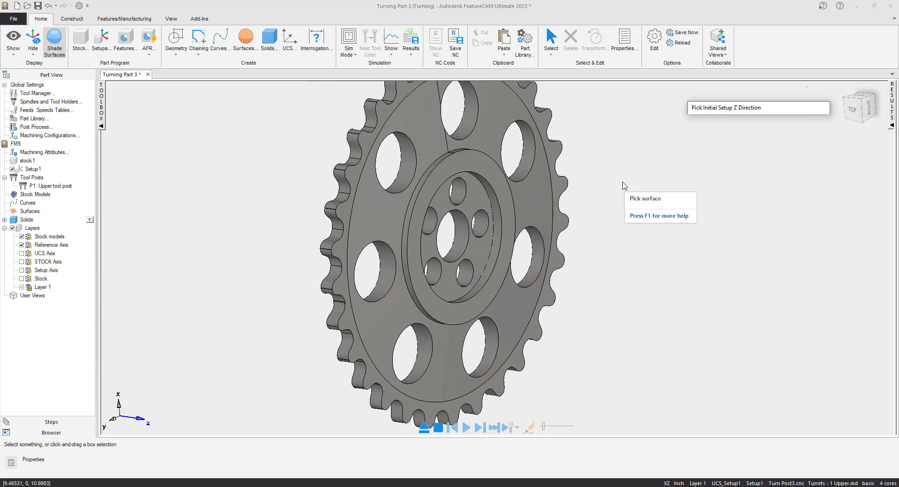
pyautogui.click(461, 234)
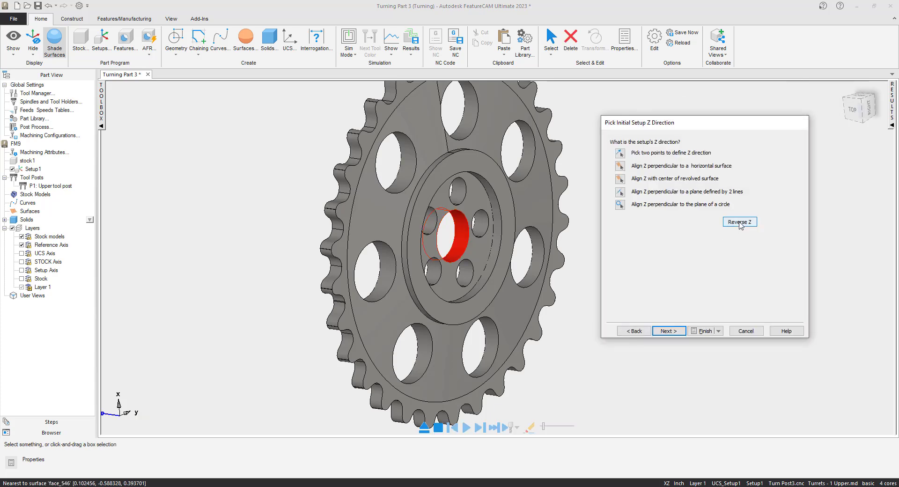
pyautogui.click(739, 223)
pyautogui.click(846, 107)
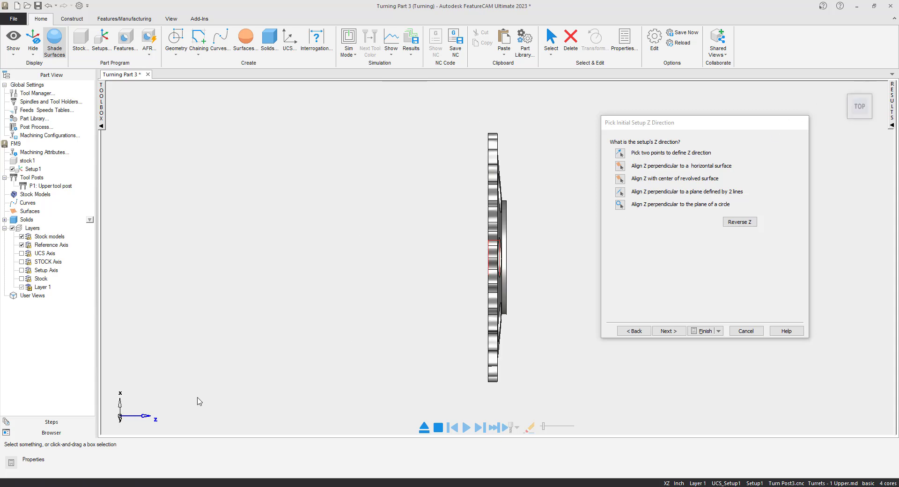
pyautogui.scroll(3, 518, 268)
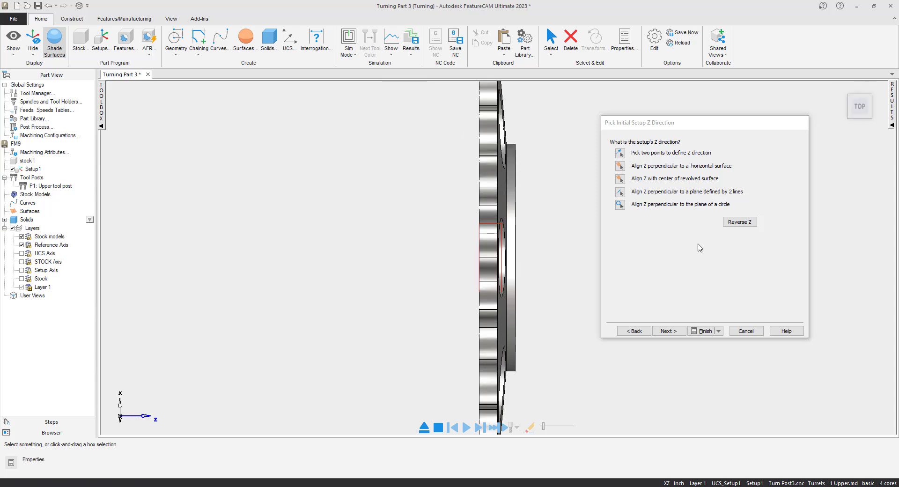
pyautogui.click(670, 332)
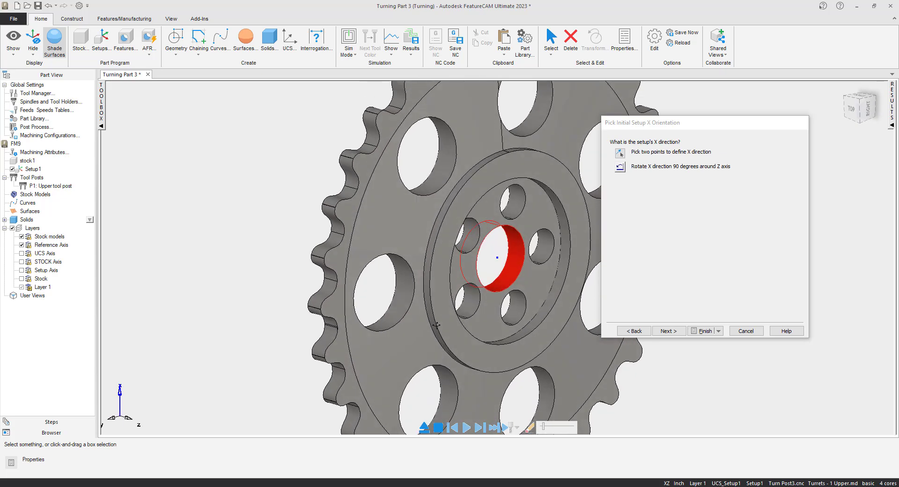
# Accept the X orientation and round stock type, centering the stock on the imported data's bounding box.
pyautogui.click(665, 331)
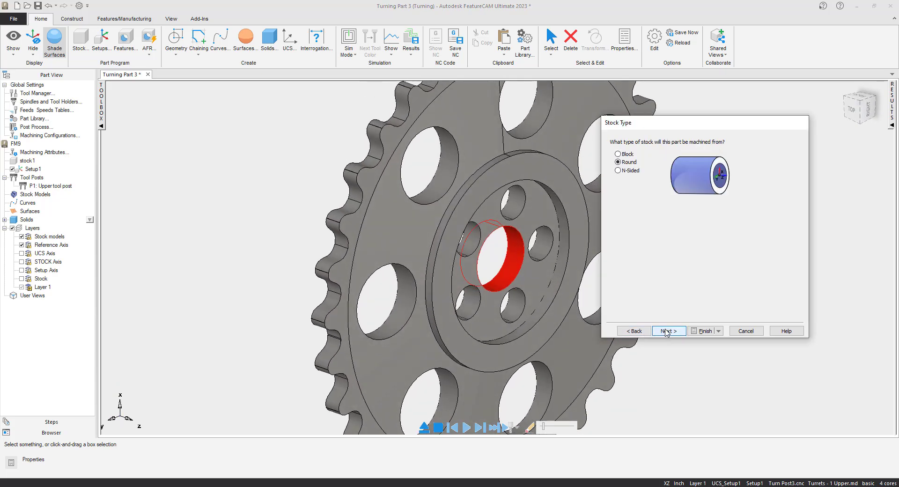
pyautogui.click(665, 331)
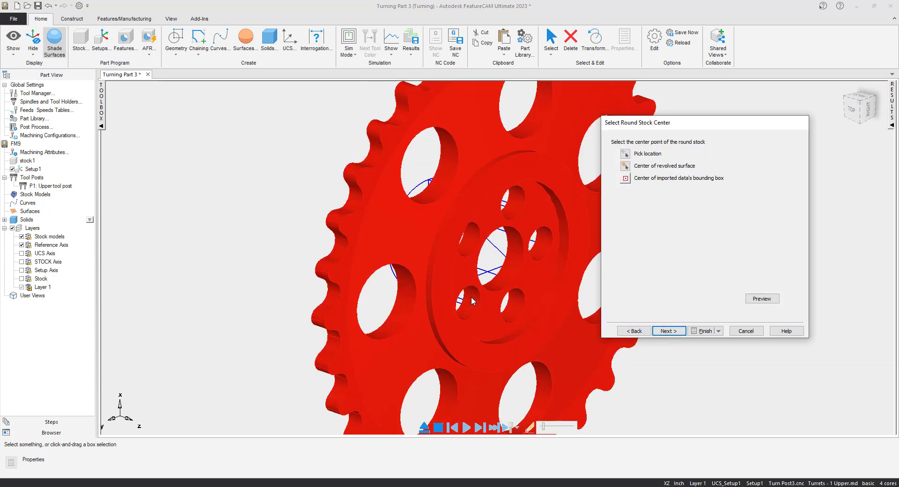
pyautogui.moveTo(471, 298); pyautogui.dragTo(411, 280, button='middle')
pyautogui.click(630, 181)
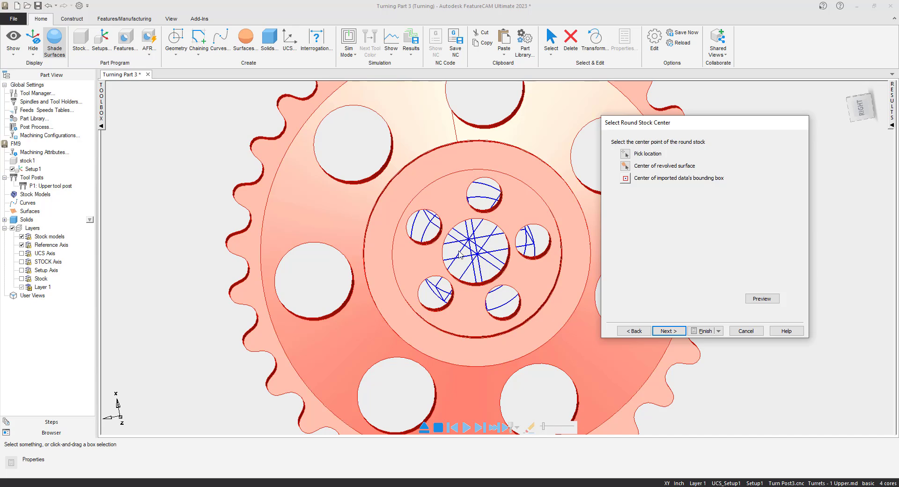
pyautogui.moveTo(460, 254); pyautogui.dragTo(528, 182, button='middle')
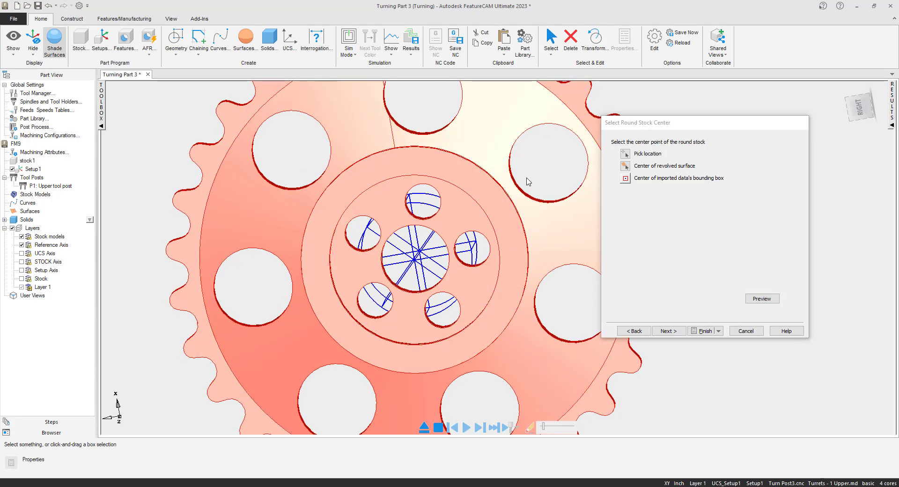
pyautogui.moveTo(423, 269); pyautogui.dragTo(489, 299, button='middle')
pyautogui.scroll(-3, 498, 299)
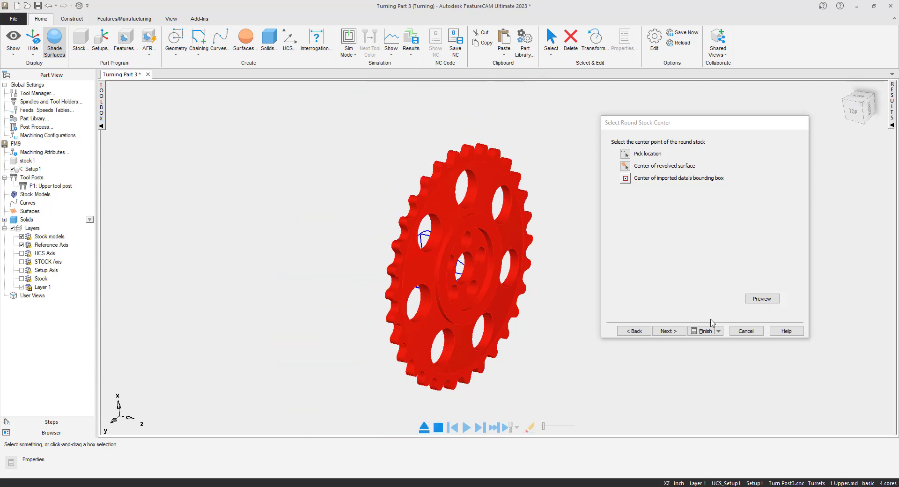
pyautogui.click(668, 331)
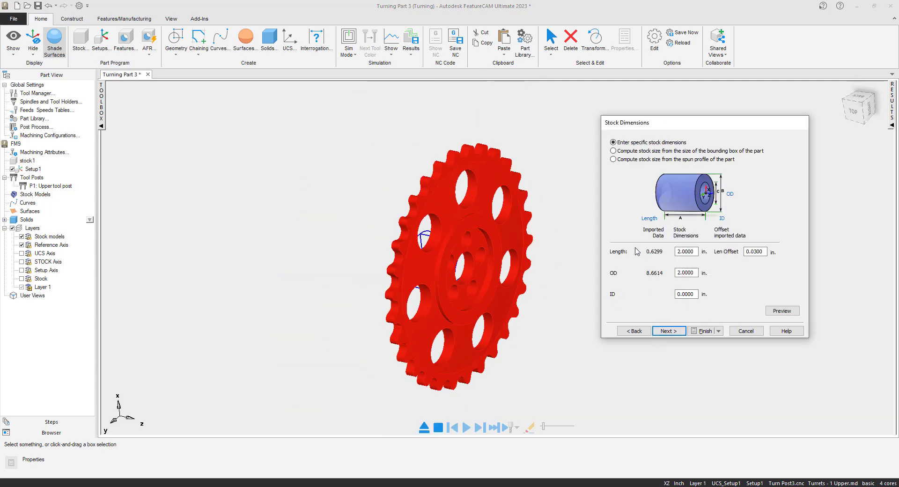
# Set the stock length to 1.0 in and OD to 9.0 in, preview it around the part, and accept the dimensions.
pyautogui.doubleClick(696, 251)
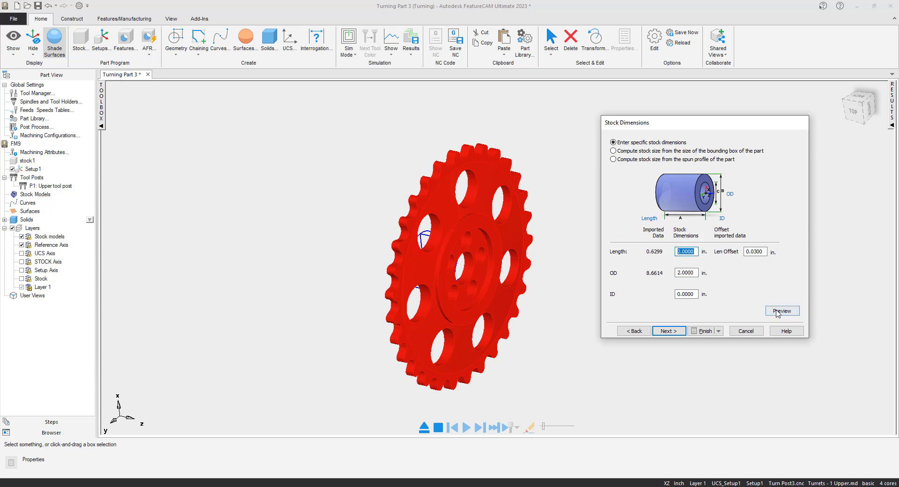
pyautogui.write('1')
pyautogui.doubleClick(697, 272)
pyautogui.write('9')
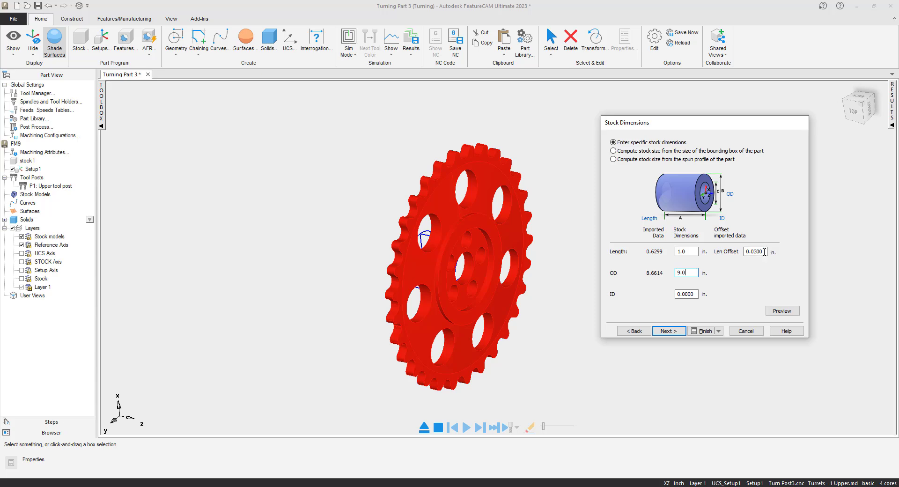
pyautogui.moveTo(765, 251); pyautogui.dragTo(732, 252)
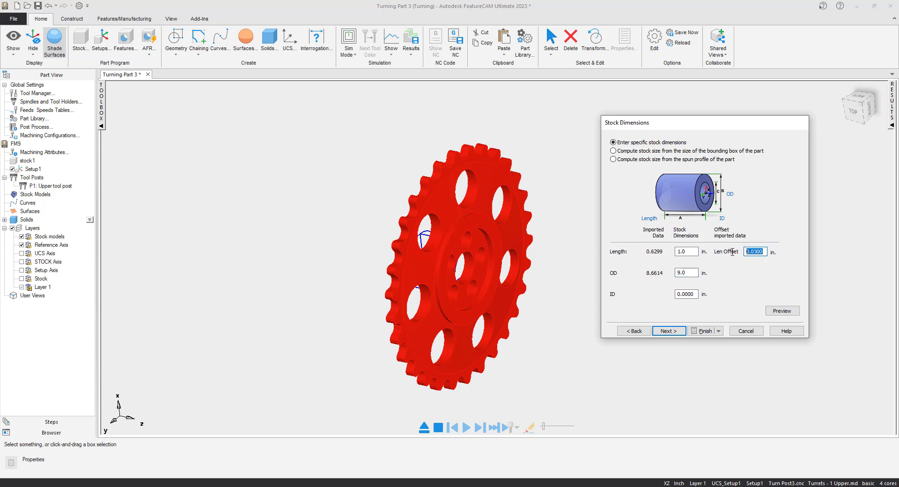
pyautogui.click(782, 311)
pyautogui.click(855, 113)
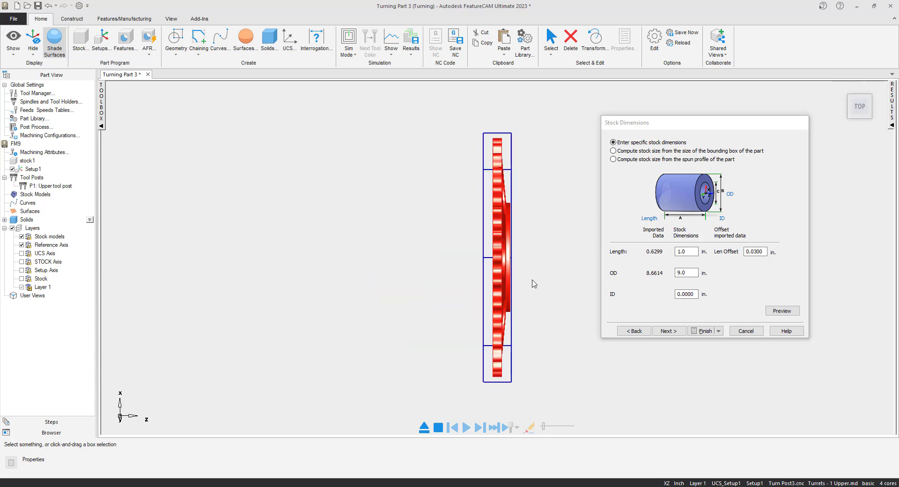
pyautogui.scroll(2, 534, 281)
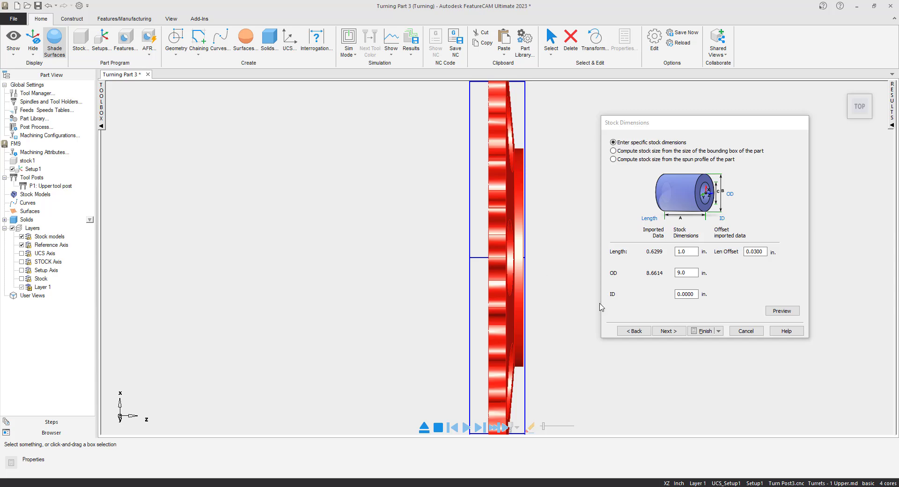
pyautogui.click(669, 331)
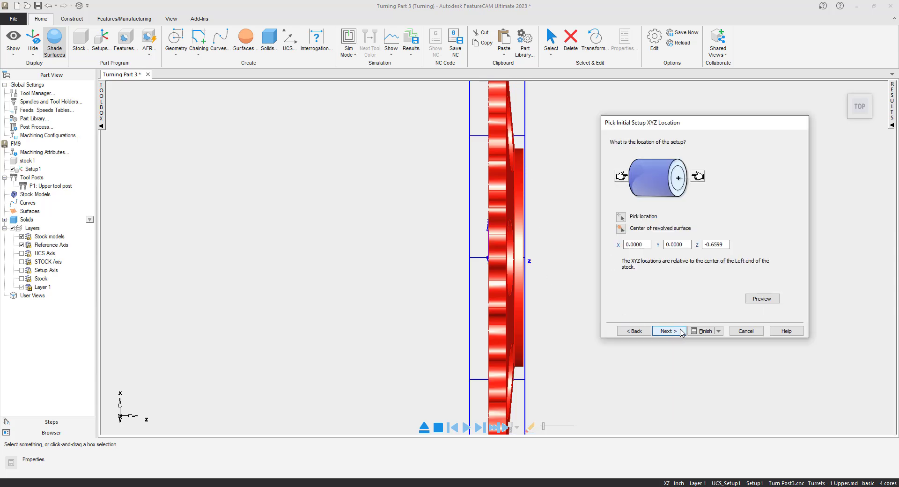
# Locate the setup origin at the center of the stock's +Z end face.
pyautogui.click(703, 178)
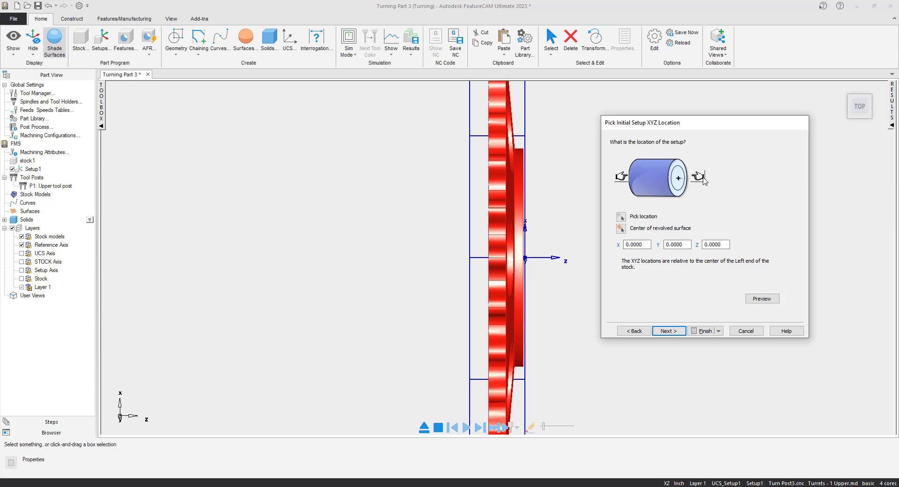
pyautogui.scroll(5, 543, 268)
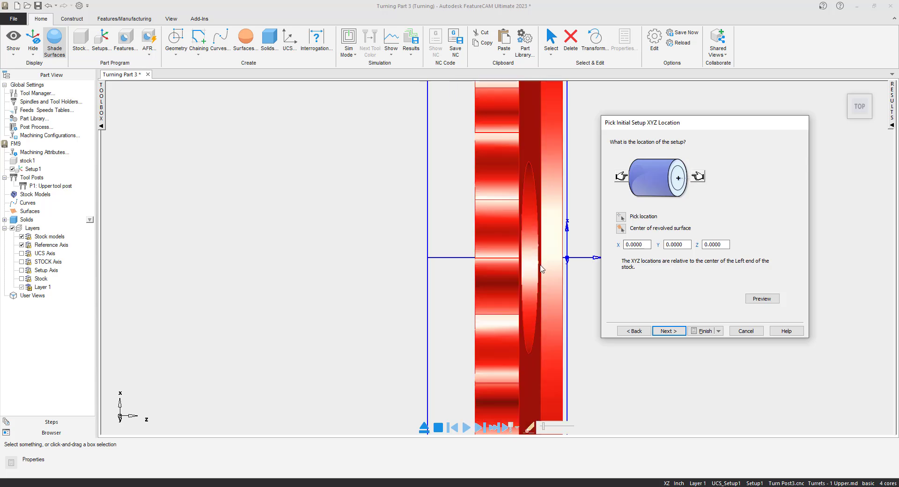
# Offset the setup origin to Z -0.030, preview it, finish the setup wizard, and dismiss the Turn Import feature recognition.
pyautogui.moveTo(539, 269); pyautogui.dragTo(361, 262, button='middle')
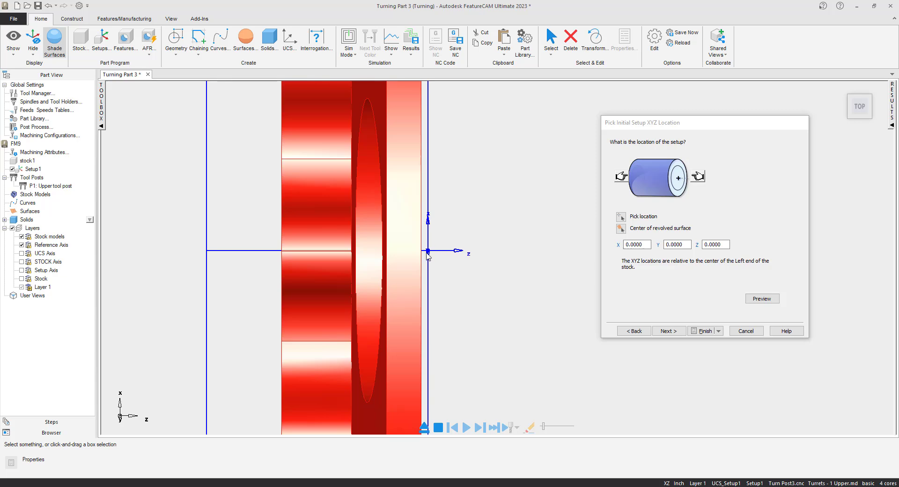
pyautogui.click(712, 244)
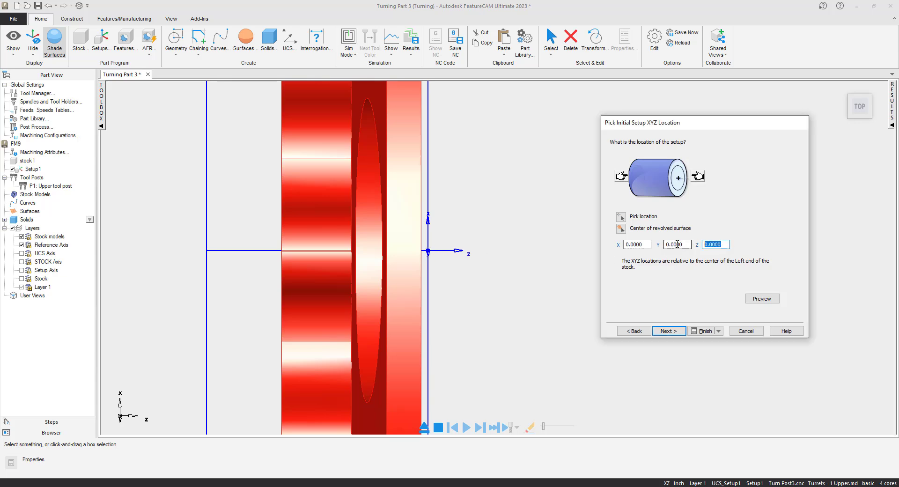
pyautogui.write('-.030')
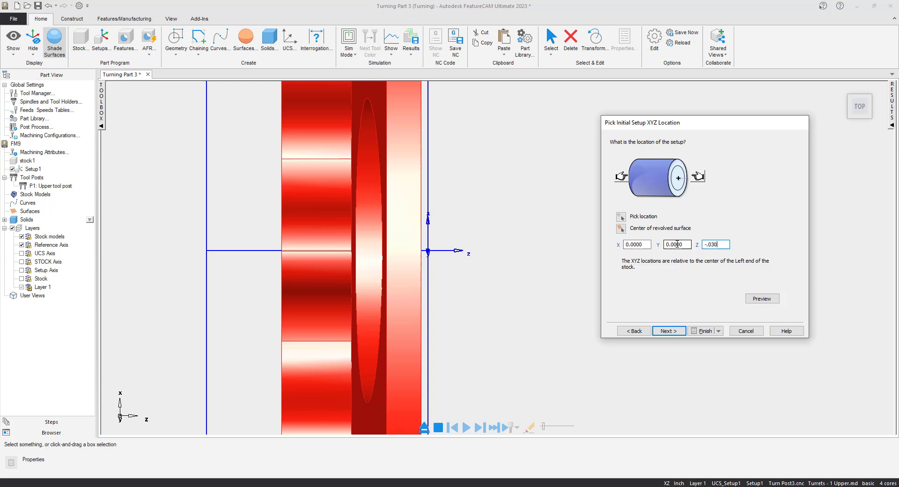
pyautogui.click(761, 300)
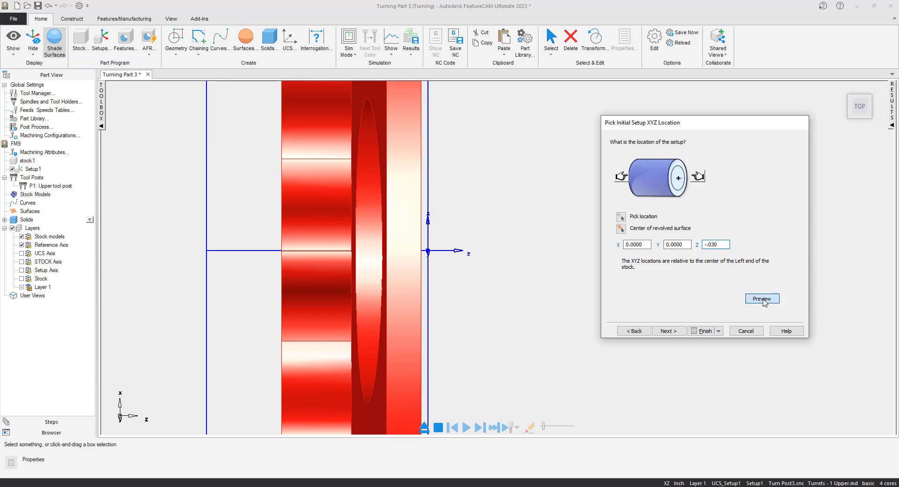
pyautogui.click(666, 332)
pyautogui.click(702, 331)
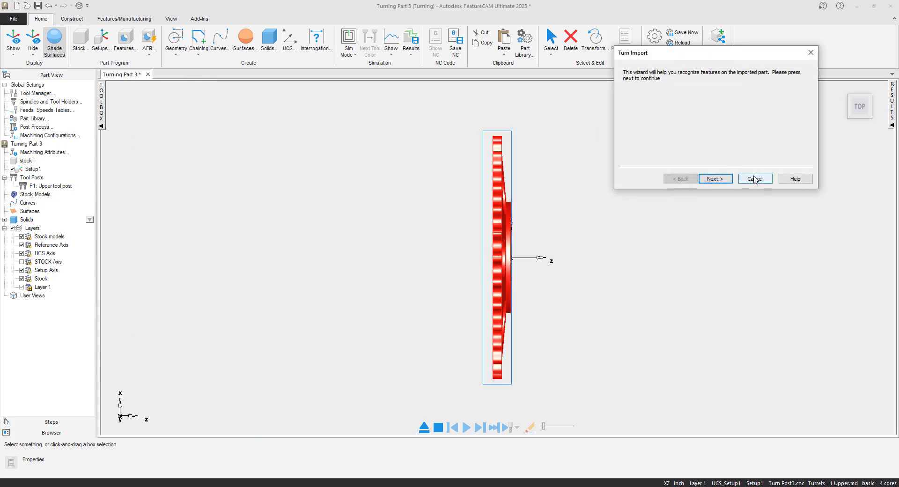
pyautogui.click(755, 179)
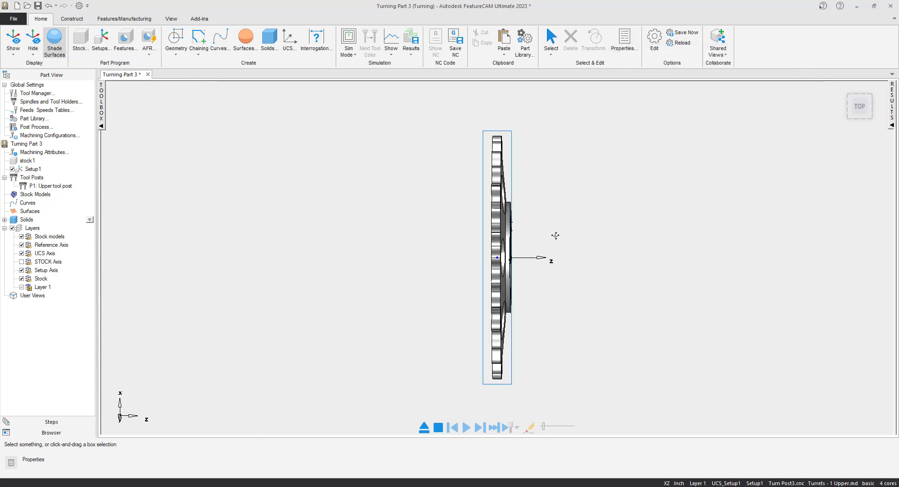
# Examine the sprocket's teeth, face holes, hub and central bore from several angles relative to the stock outline.
pyautogui.scroll(3, 514, 261)
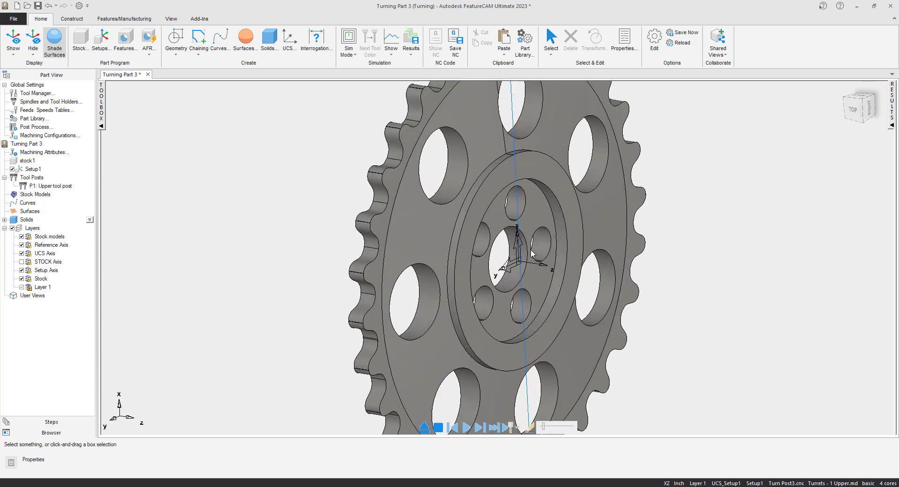
pyautogui.scroll(-5, 531, 253)
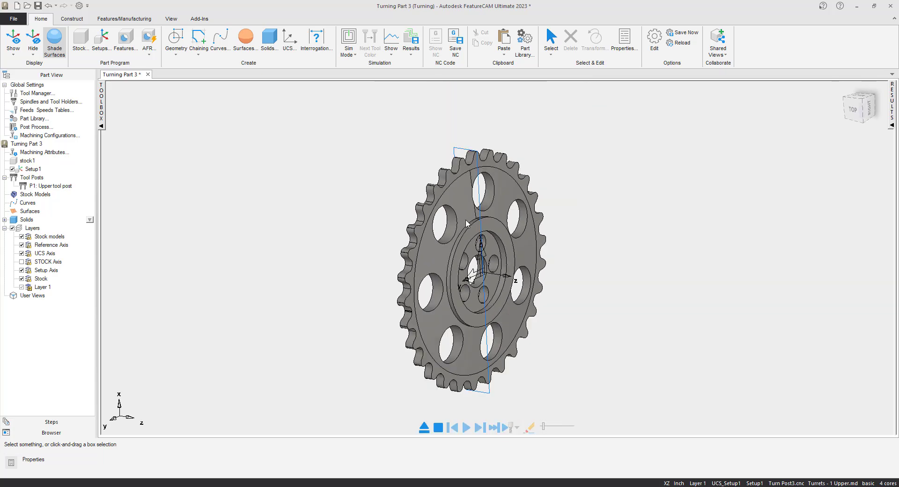
pyautogui.moveTo(464, 216); pyautogui.dragTo(505, 203, button='middle')
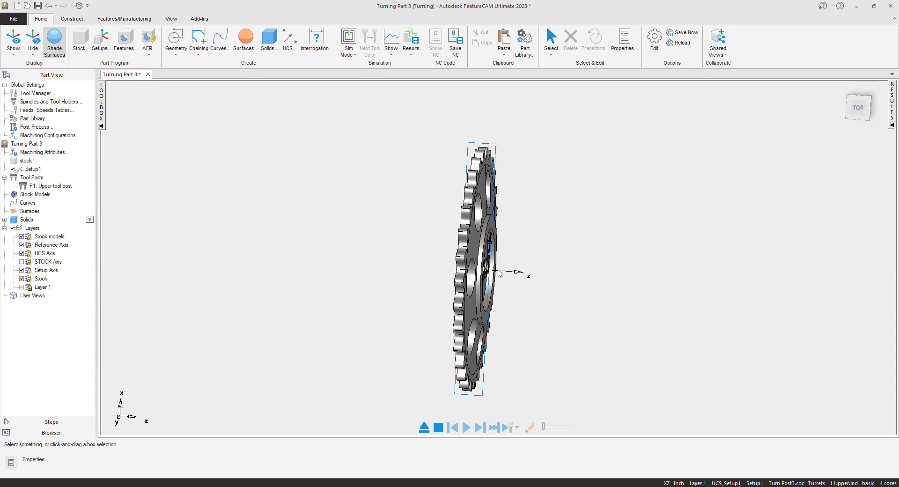
pyautogui.moveTo(510, 253); pyautogui.dragTo(469, 269, button='middle')
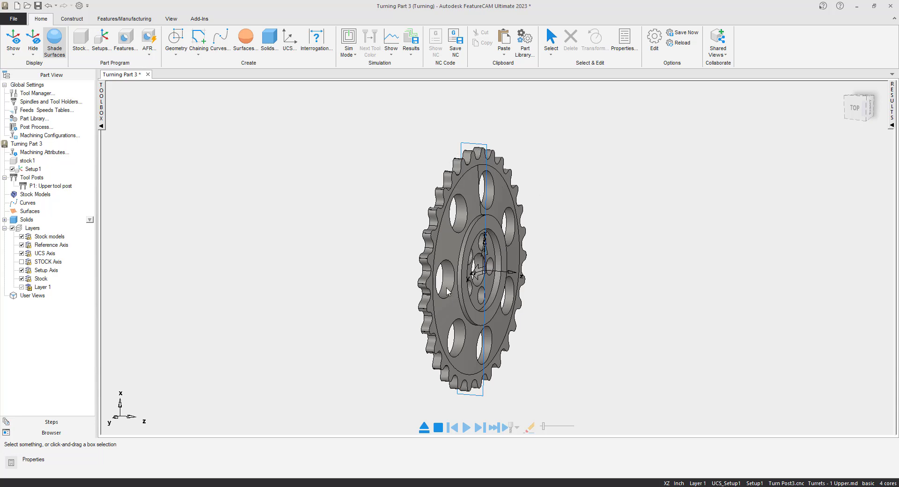
pyautogui.moveTo(447, 291); pyautogui.dragTo(521, 273, button='middle')
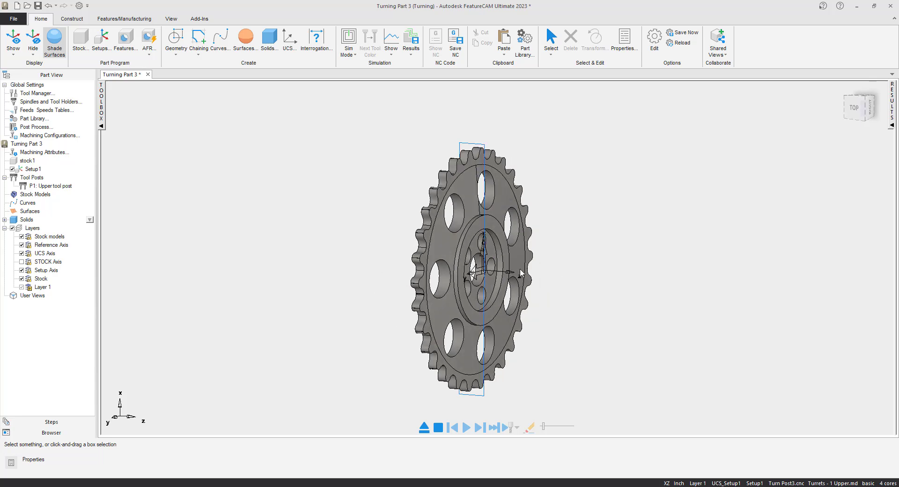
pyautogui.scroll(3, 486, 276)
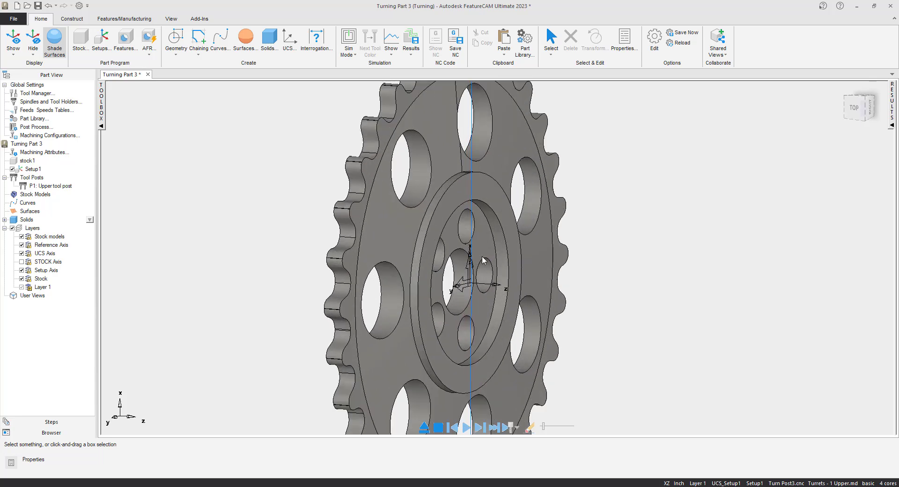
pyautogui.scroll(-2, 466, 262)
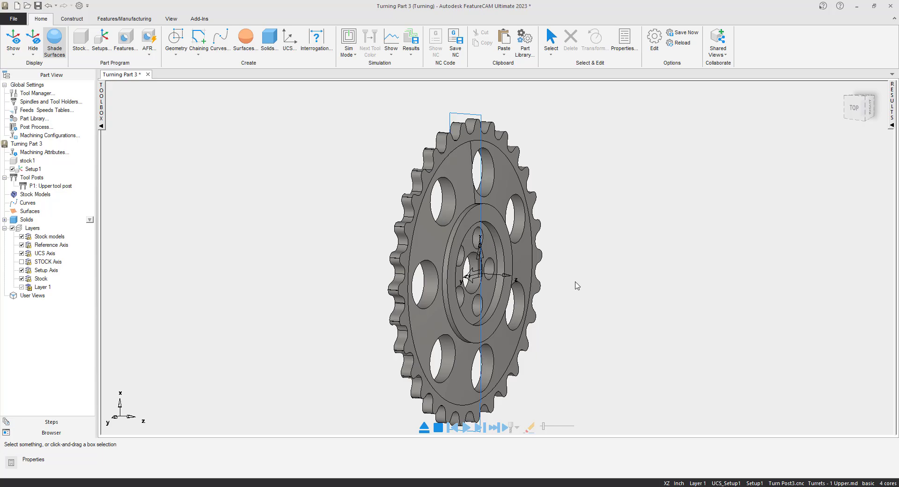
pyautogui.moveTo(516, 274)
pyautogui.mouseDown(button='middle')
pyautogui.moveTo(566, 272)
pyautogui.moveTo(513, 268)
pyautogui.moveTo(493, 234)
pyautogui.moveTo(478, 265)
pyautogui.moveTo(504, 260)
pyautogui.moveTo(533, 273)
pyautogui.mouseUp(button='middle')
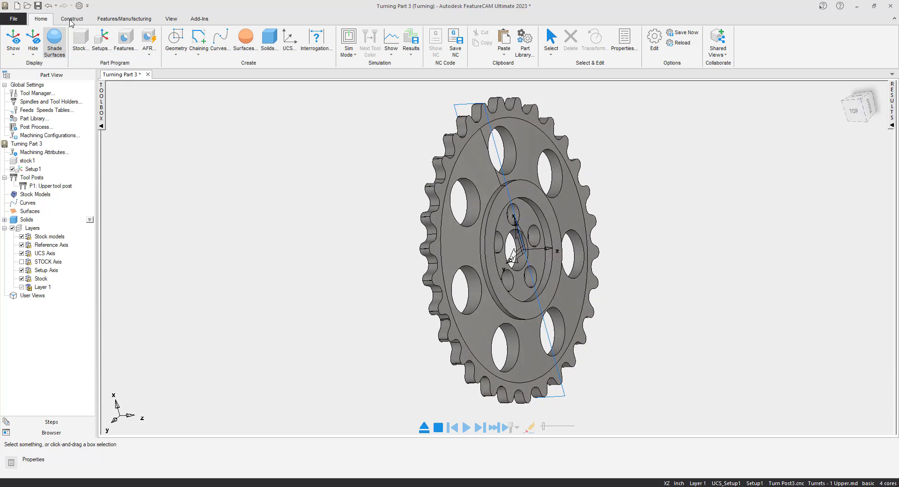
# Extract the sprocket's revolved surface boundary with the Polygonal method, previewing it and converting it to geometry.
pyautogui.click(73, 20)
pyautogui.click(213, 56)
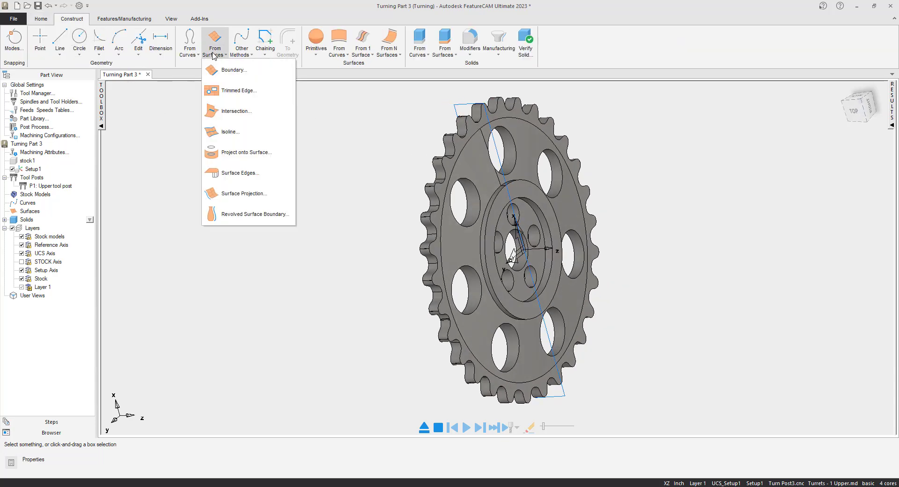
pyautogui.click(243, 215)
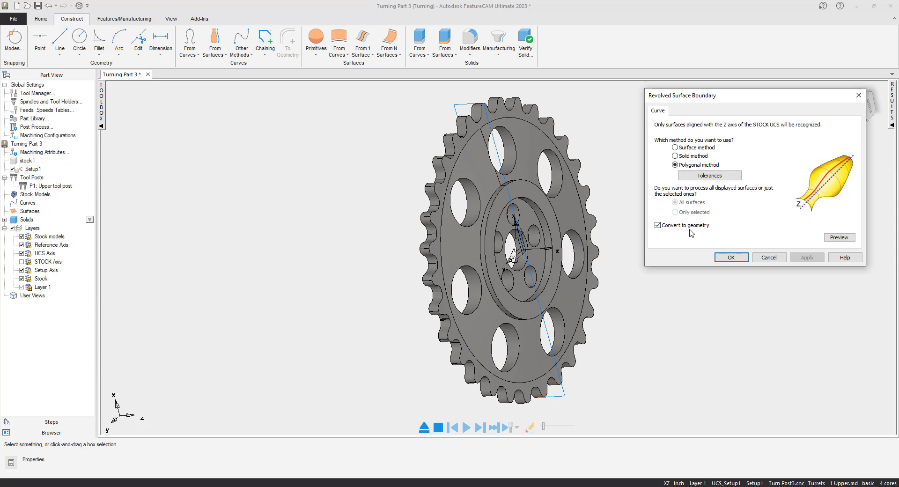
pyautogui.click(839, 238)
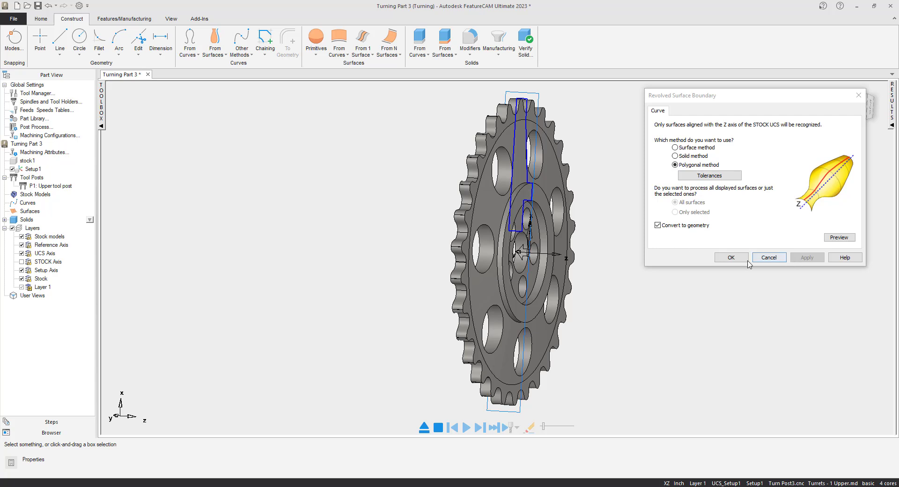
pyautogui.click(730, 257)
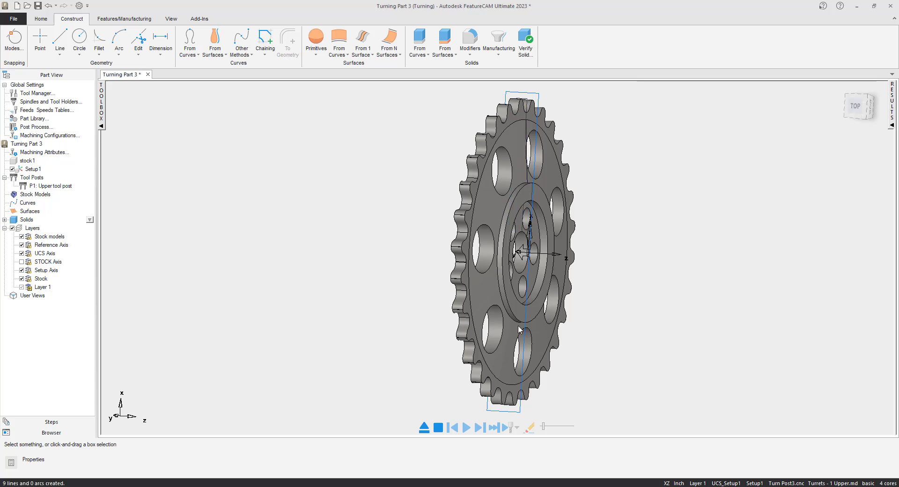
# Hide solid1 so only the extracted profile geometry and stock outline are displayed.
pyautogui.moveTo(550, 266); pyautogui.dragTo(531, 266, button='middle')
pyautogui.moveTo(541, 264); pyautogui.dragTo(538, 297, button='middle')
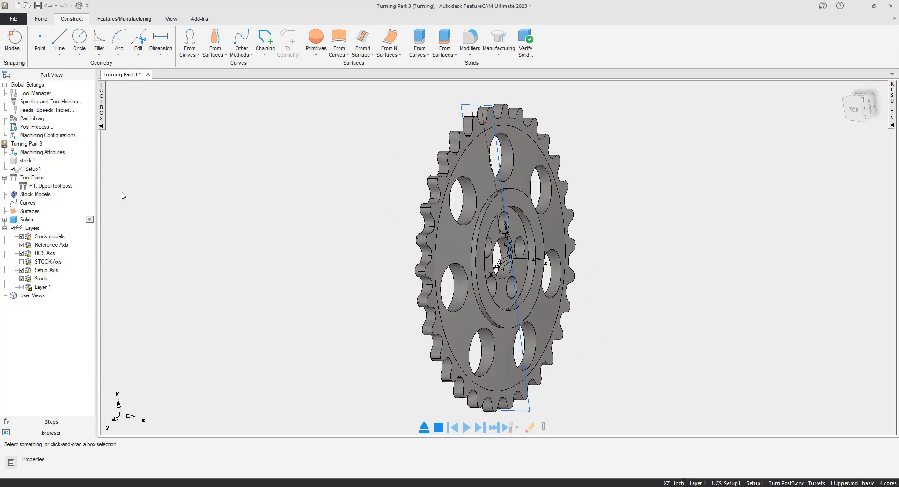
pyautogui.click(4, 219)
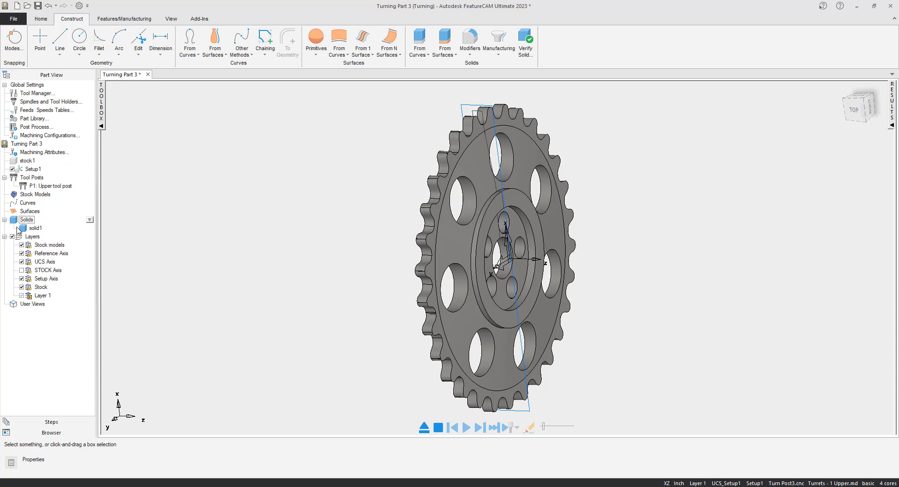
pyautogui.click(35, 228)
pyautogui.rightClick(36, 229)
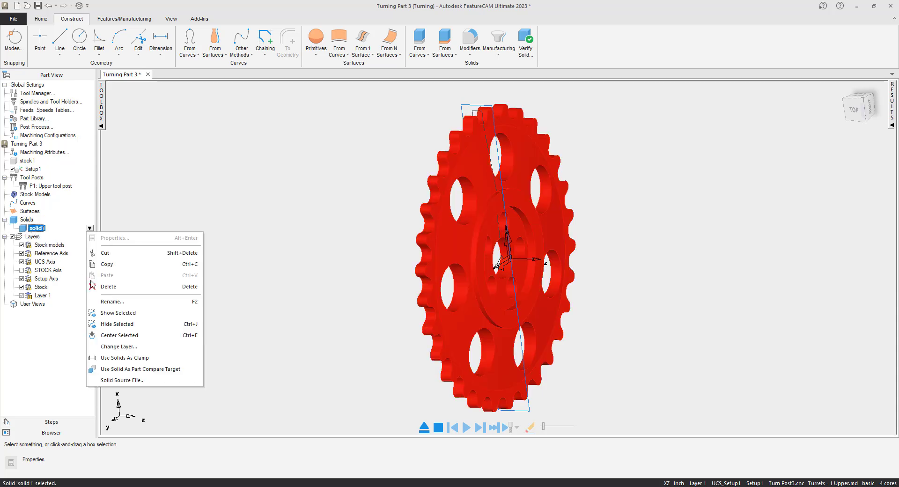
pyautogui.click(124, 324)
# Chain the profile from the outer diameter edge down the tapered face to the hub's front face as a curve named Turn 1.
pyautogui.scroll(4, 503, 233)
pyautogui.keyDown('shift'); pyautogui.moveTo(503, 233); pyautogui.dragTo(504, 296, button='middle'); pyautogui.keyUp('shift')
pyautogui.moveTo(504, 296); pyautogui.dragTo(527, 231, button='middle')
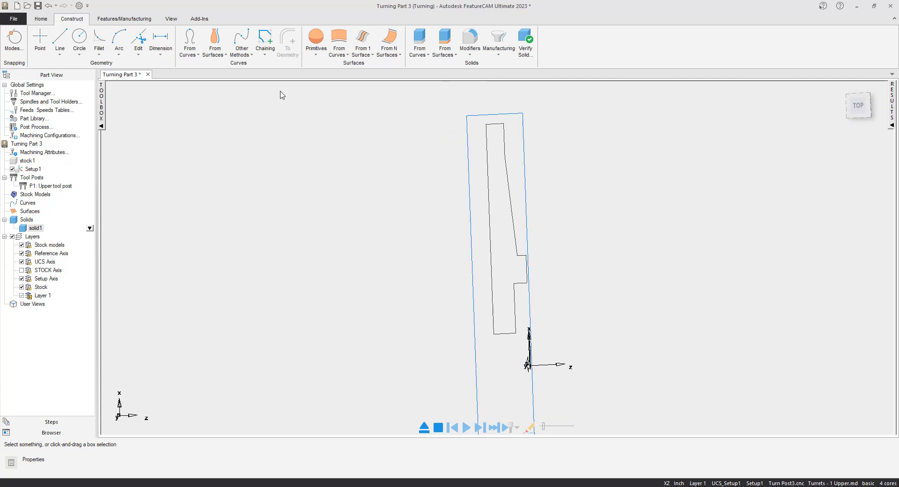
pyautogui.click(265, 55)
pyautogui.click(289, 95)
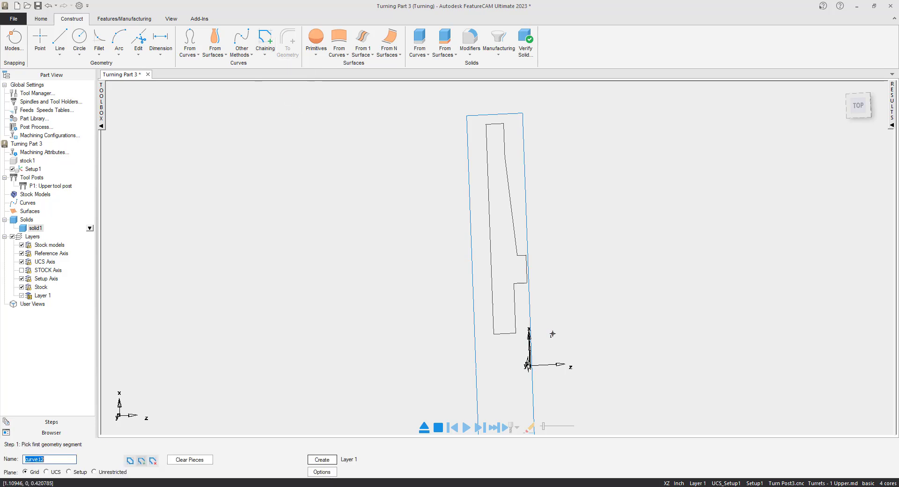
pyautogui.click(503, 139)
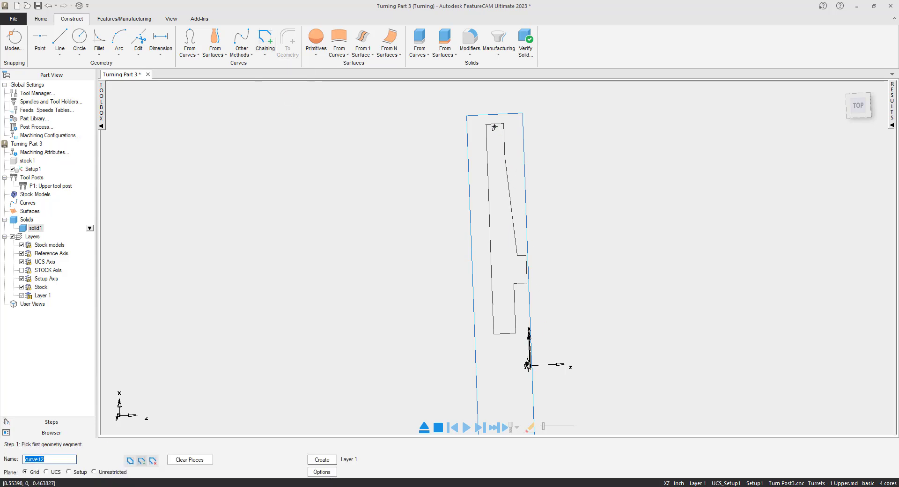
pyautogui.click(527, 271)
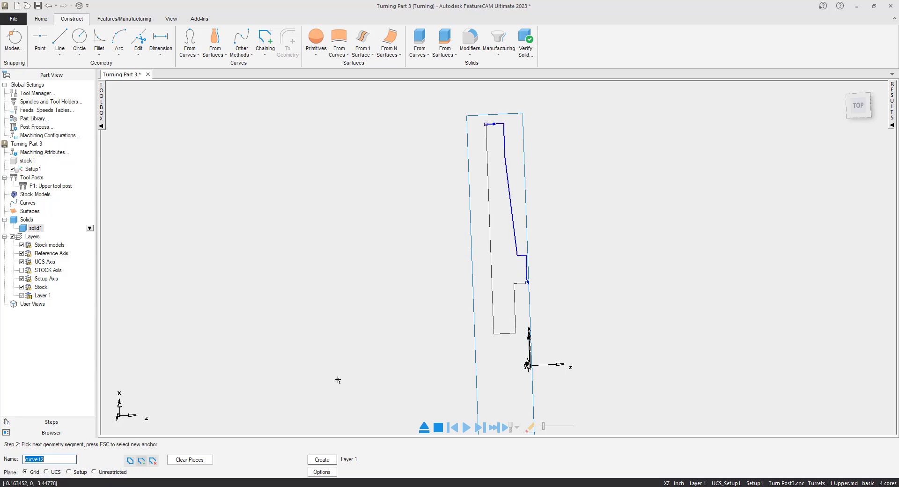
pyautogui.write('Turn 1')
pyautogui.press('Return')
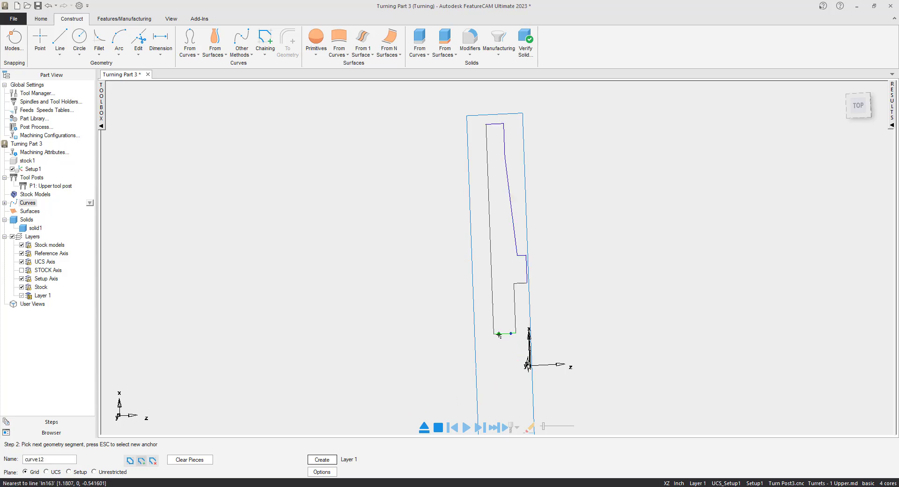
# Chain the profile's inner-diameter line into a curve named Bore.
pyautogui.click(499, 335)
pyautogui.write('Turn 2')
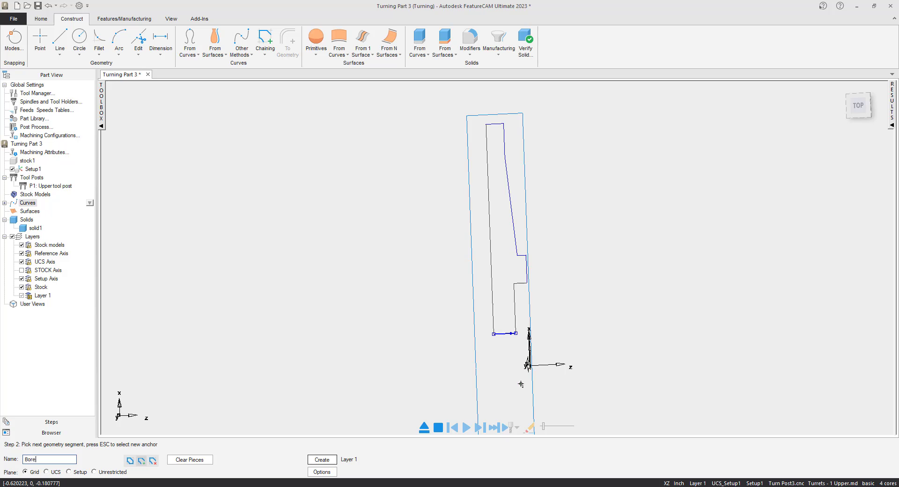
pyautogui.press('Return')
# Show solid1 again, clear the selection, and orient the view to the sprocket's front face.
pyautogui.click(35, 228)
pyautogui.rightClick(36, 228)
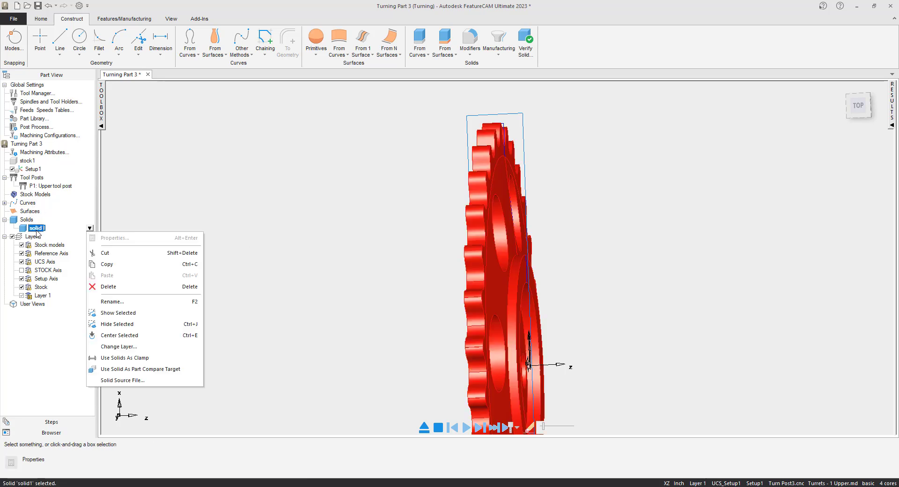
pyautogui.click(133, 314)
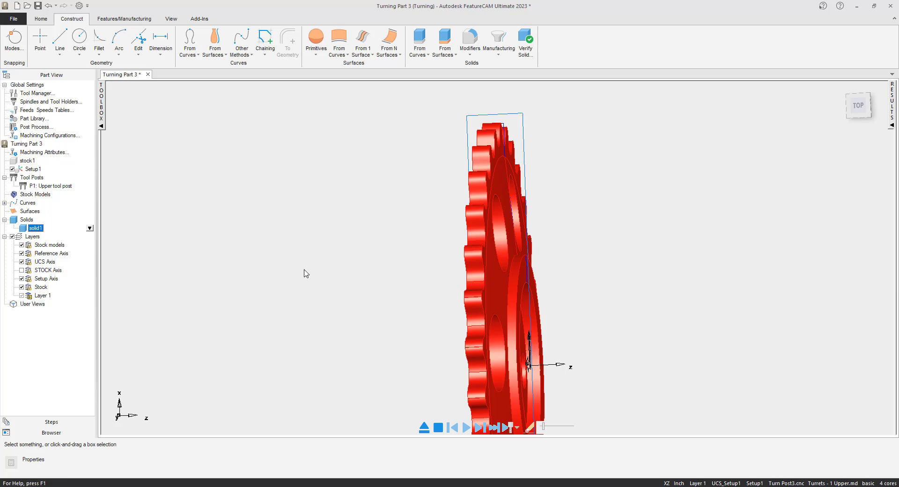
pyautogui.click(304, 270)
pyautogui.keyDown('shift'); pyautogui.moveTo(538, 311); pyautogui.dragTo(483, 287, button='middle'); pyautogui.keyUp('shift')
pyautogui.scroll(-3, 509, 260)
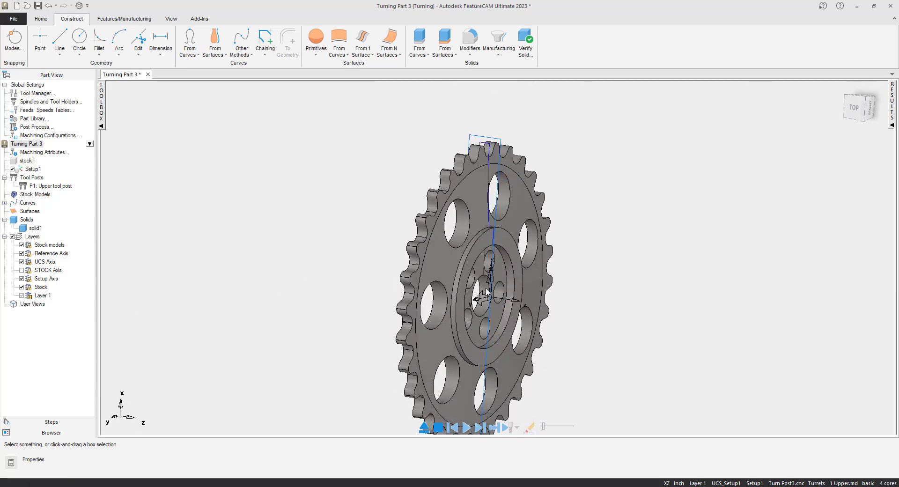
pyautogui.scroll(1, 482, 286)
pyautogui.scroll(-2, 483, 287)
# Open the machine design file Fanuc Machine.md from the Downloads folder and acknowledge the locked-file notice.
pyautogui.moveTo(118, 482)
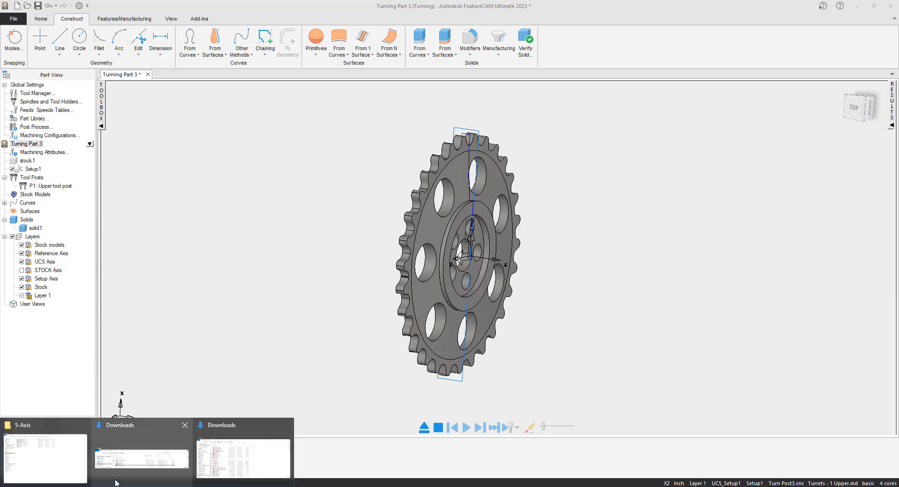
pyautogui.click(143, 462)
pyautogui.moveTo(359, 189); pyautogui.dragTo(338, 307)
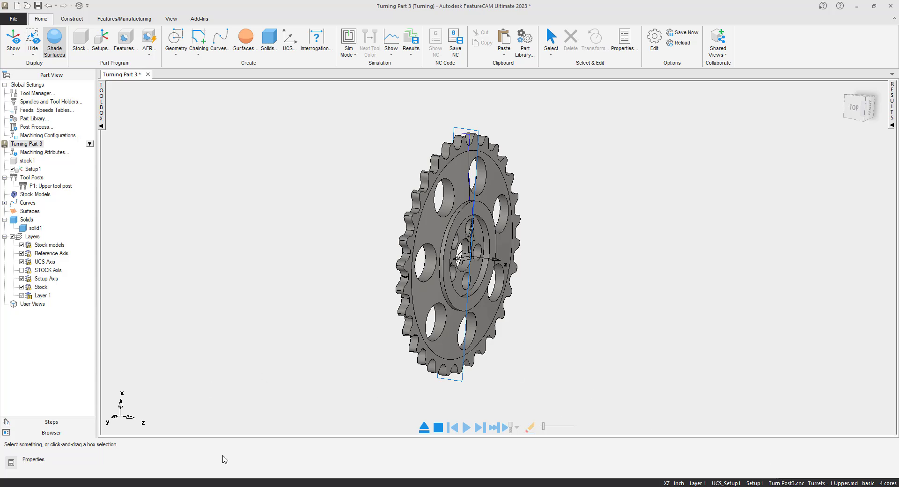
pyautogui.click(141, 486)
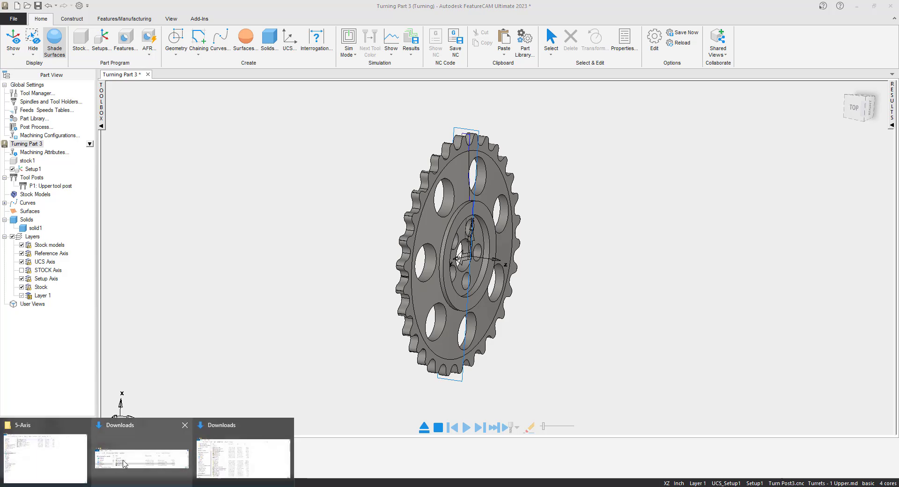
pyautogui.click(124, 463)
pyautogui.moveTo(350, 167); pyautogui.dragTo(337, 293)
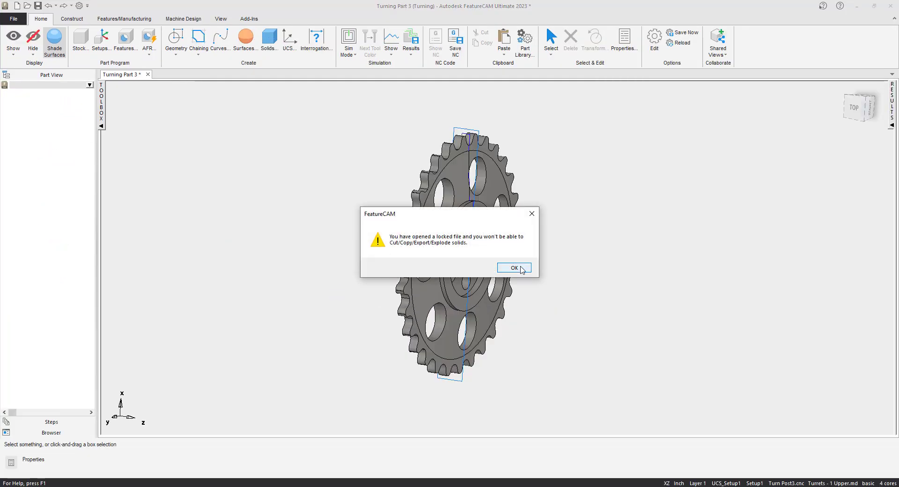
pyautogui.click(522, 270)
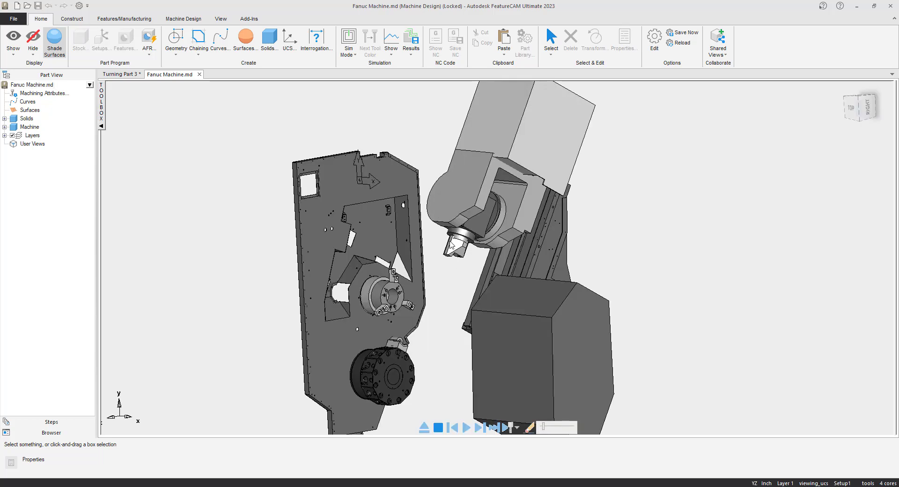
# Return to Turning Part 3 and create a turning Face feature with negative feed, 0.030 thickness, outer diameter 9 and inner diameter 0.
pyautogui.click(120, 74)
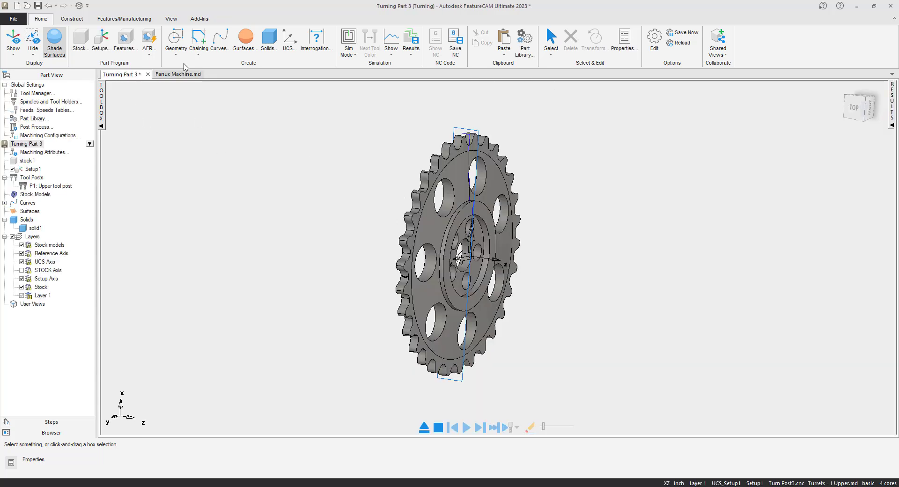
pyautogui.click(124, 41)
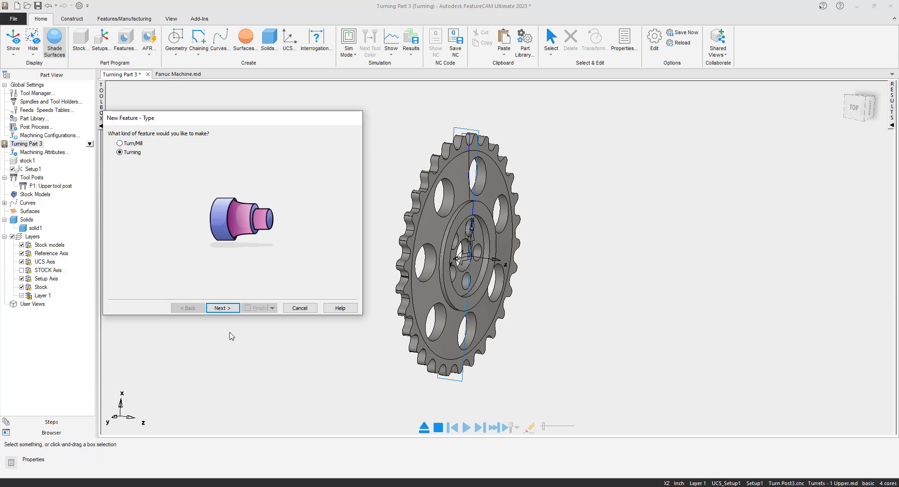
pyautogui.click(230, 308)
pyautogui.click(121, 174)
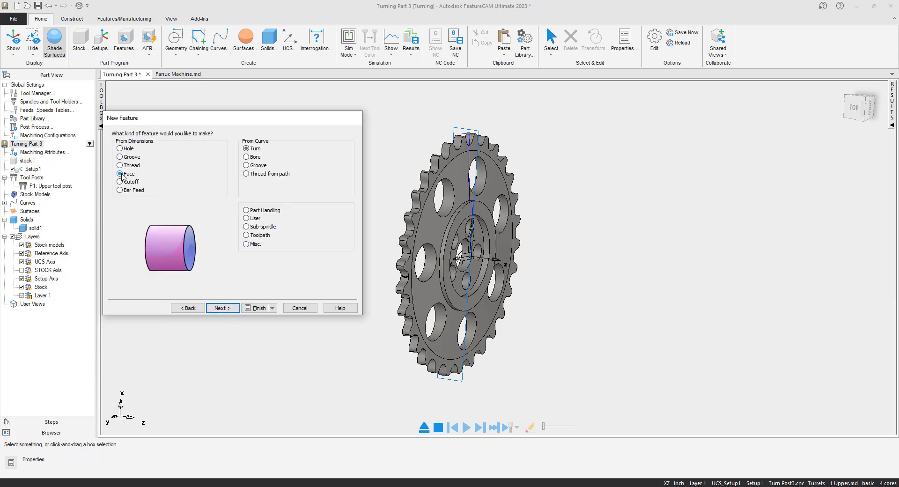
pyautogui.click(229, 308)
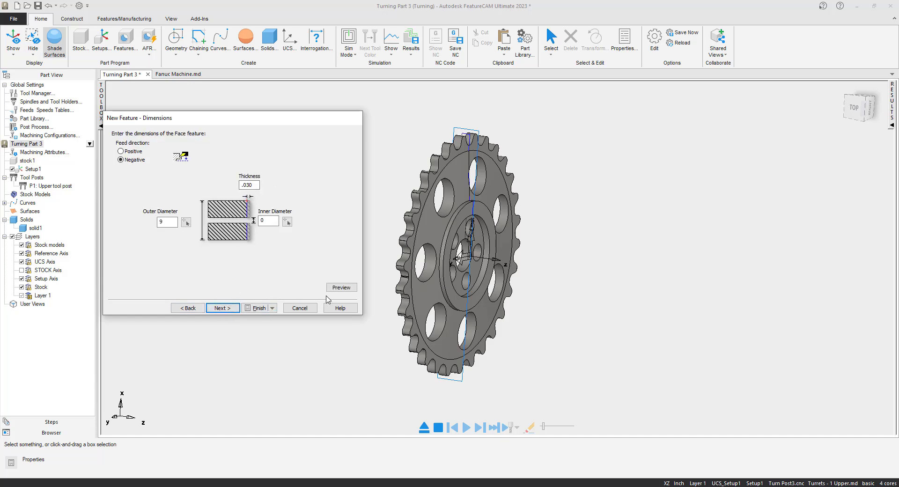
pyautogui.click(342, 287)
pyautogui.click(856, 108)
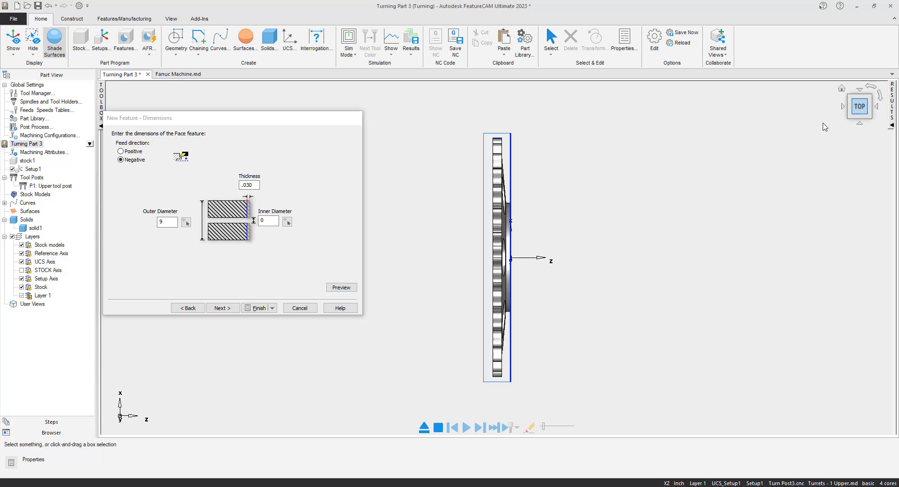
pyautogui.scroll(2, 555, 264)
pyautogui.scroll(2, 554, 266)
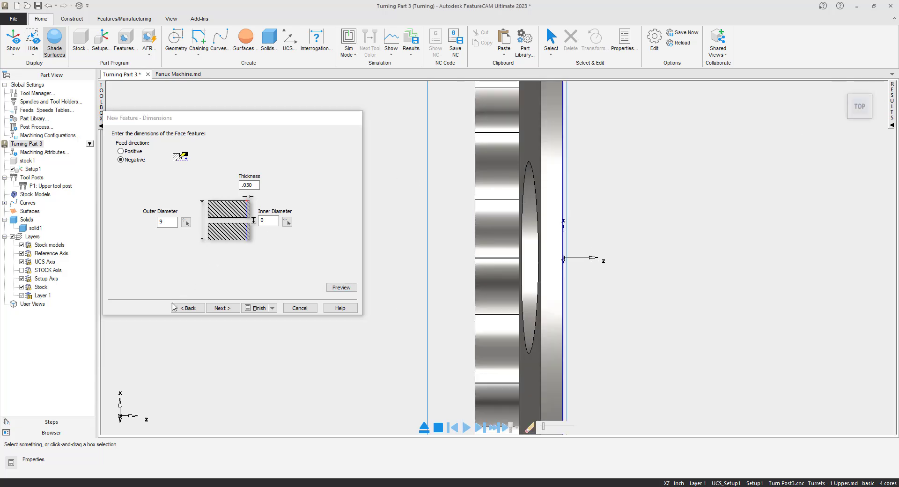
pyautogui.click(256, 308)
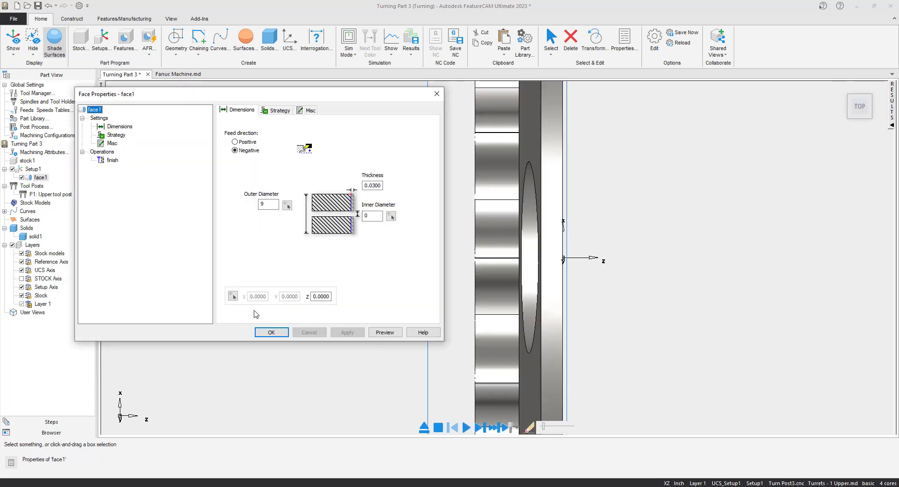
pyautogui.click(271, 333)
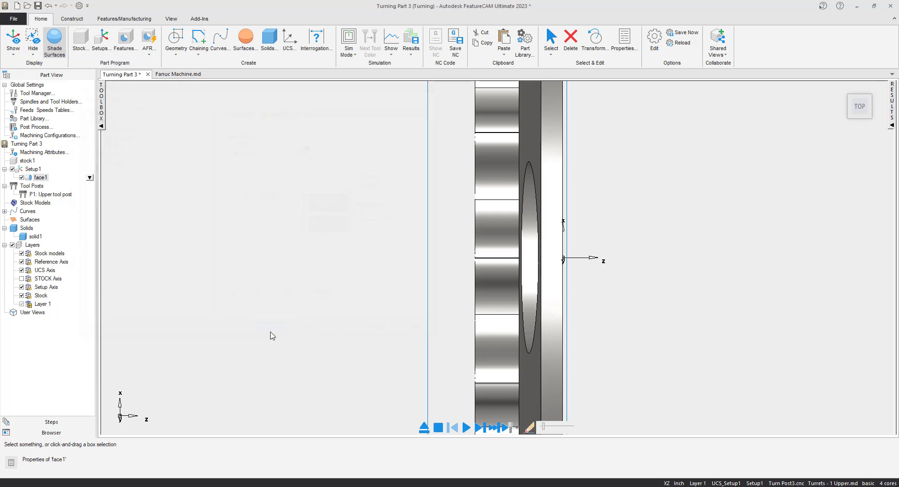
# Create a Turn feature from the curve turn 1 with a 0.0 offset from the curve's Z location.
pyautogui.scroll(-4, 507, 250)
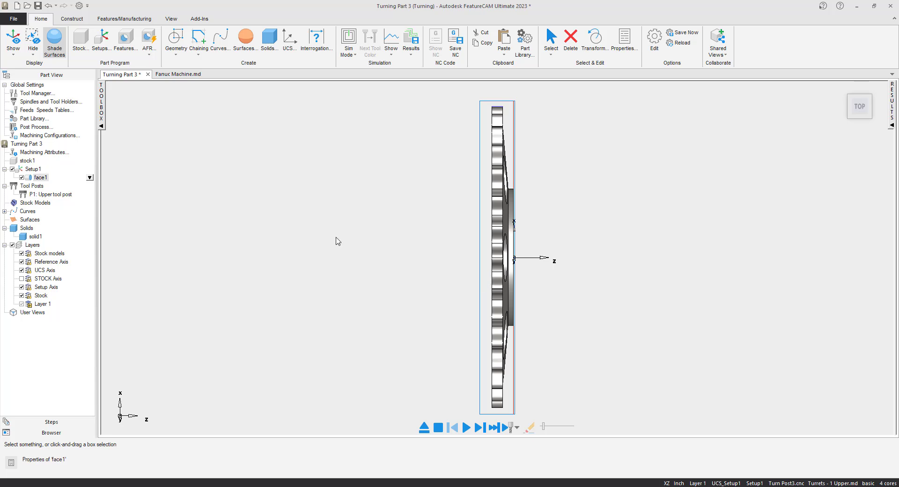
pyautogui.click(125, 49)
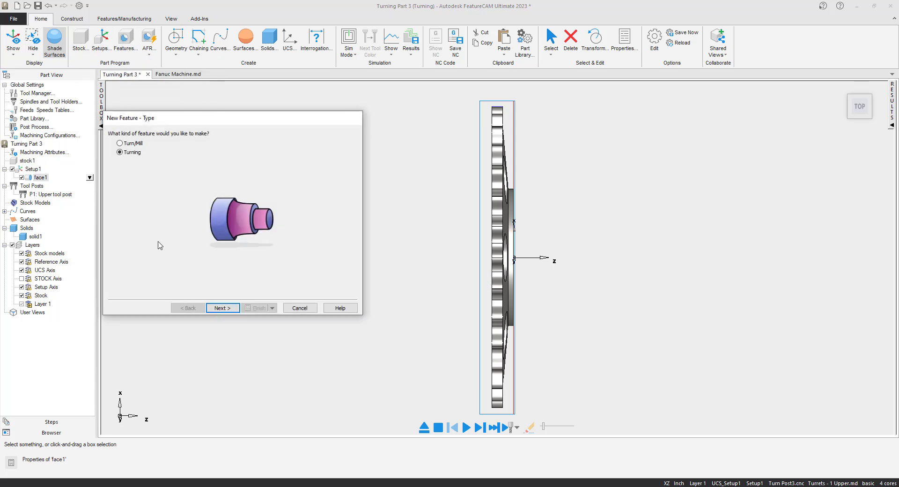
pyautogui.click(220, 309)
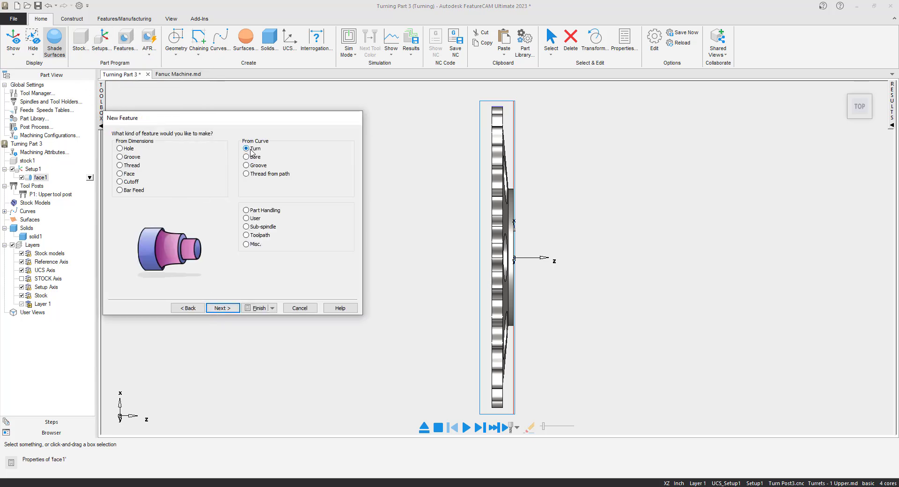
pyautogui.click(223, 308)
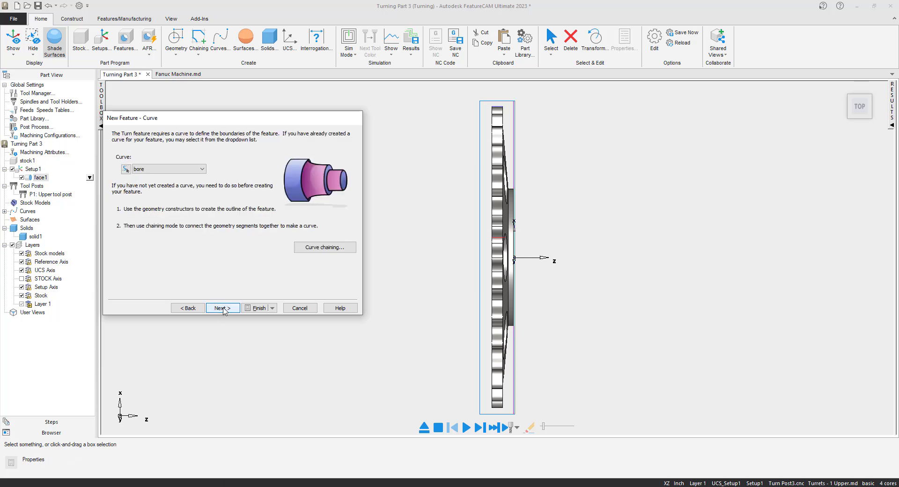
pyautogui.click(201, 169)
pyautogui.click(174, 183)
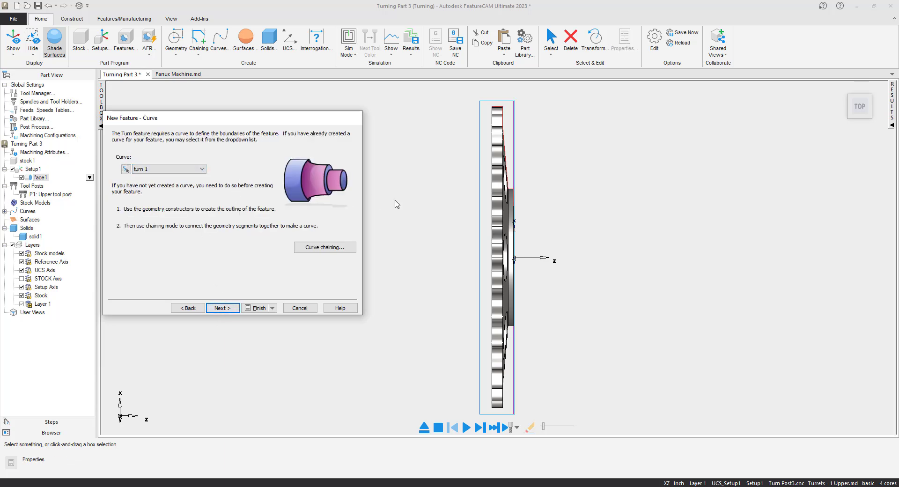
pyautogui.moveTo(473, 172); pyautogui.dragTo(454, 206, button='middle')
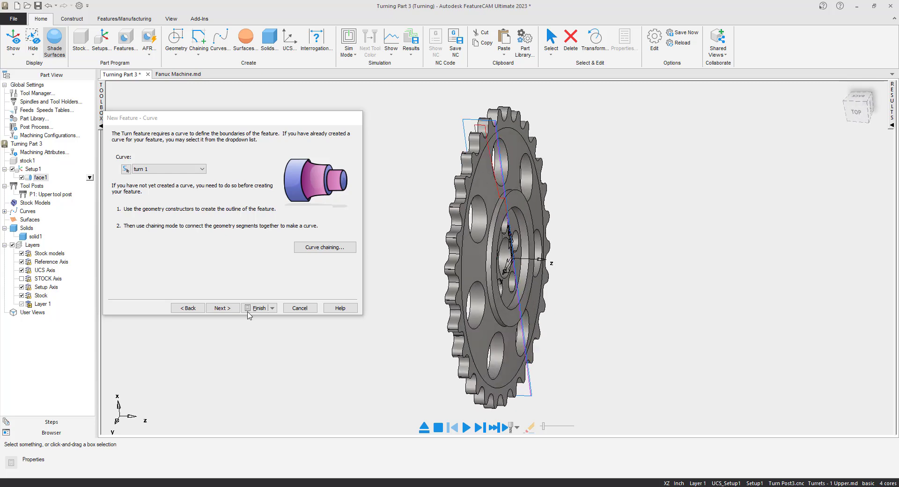
pyautogui.click(220, 308)
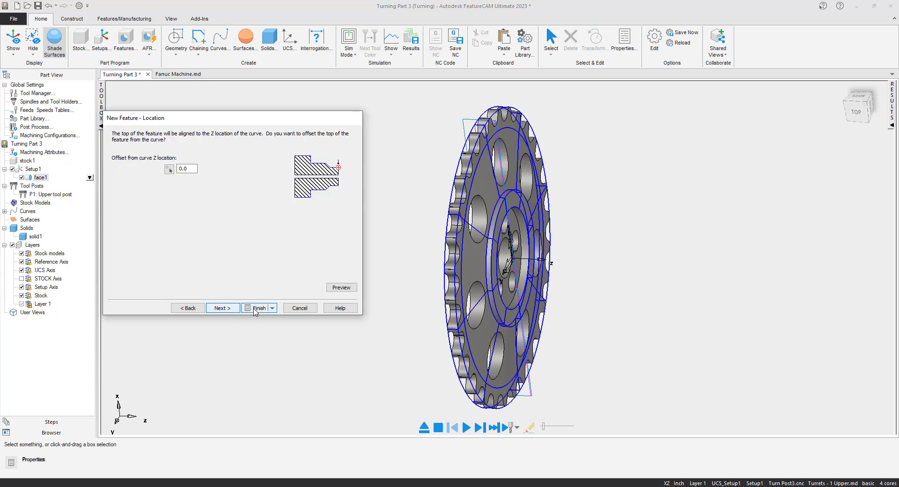
pyautogui.click(257, 309)
pyautogui.click(271, 333)
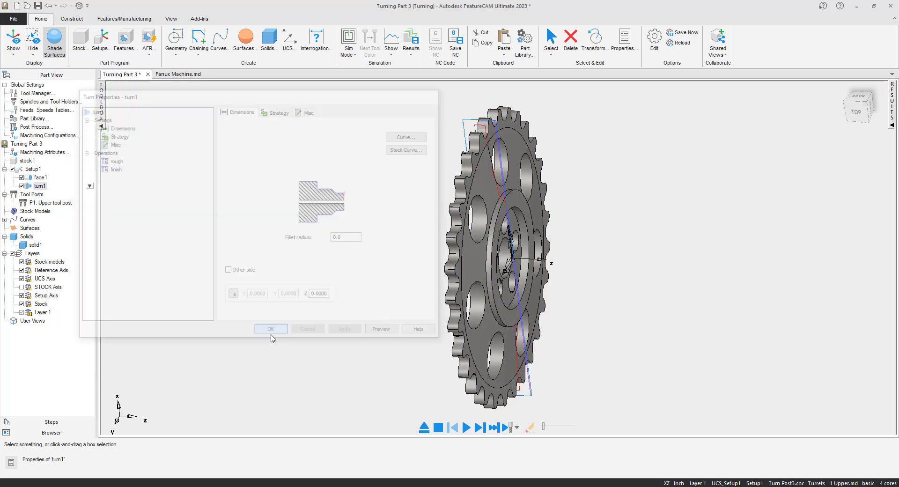
# Create a turn/mill Side feature for the sprocket's outer tooth profile, using automatic feature recognition along the setup Z-axis.
pyautogui.moveTo(459, 255)
pyautogui.mouseDown(button='middle')
pyautogui.moveTo(501, 233)
pyautogui.moveTo(471, 222)
pyautogui.moveTo(491, 213)
pyautogui.moveTo(429, 224)
pyautogui.moveTo(387, 218)
pyautogui.mouseUp(button='middle')
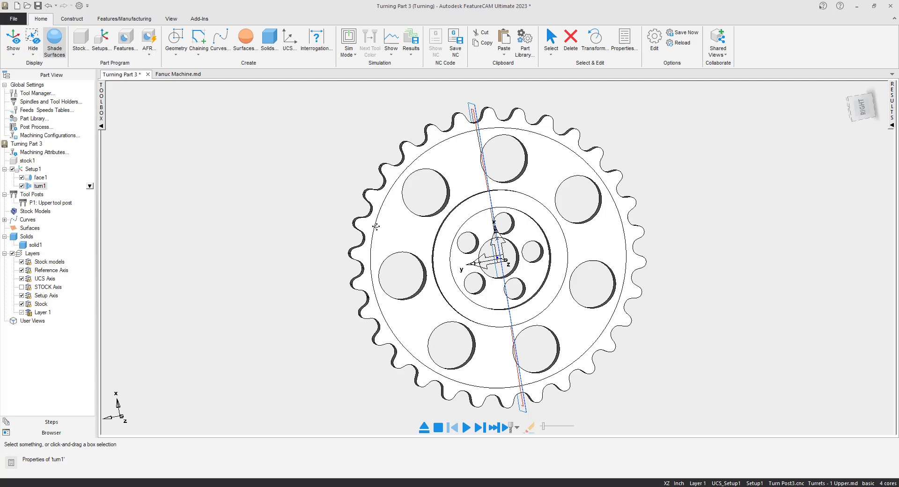
pyautogui.click(125, 38)
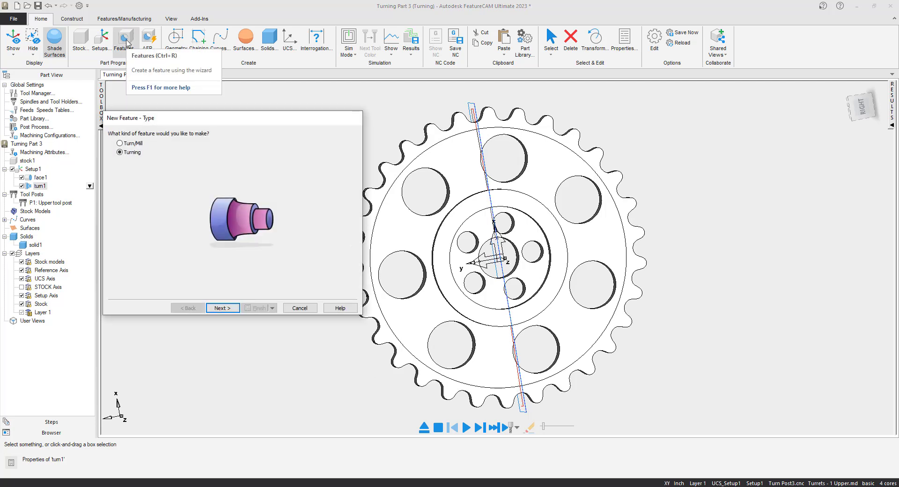
pyautogui.click(120, 144)
pyautogui.click(223, 308)
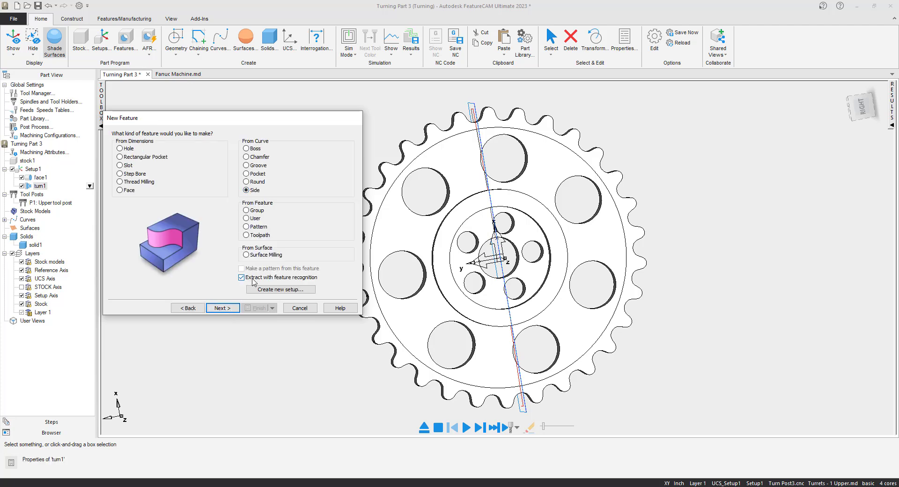
pyautogui.click(232, 309)
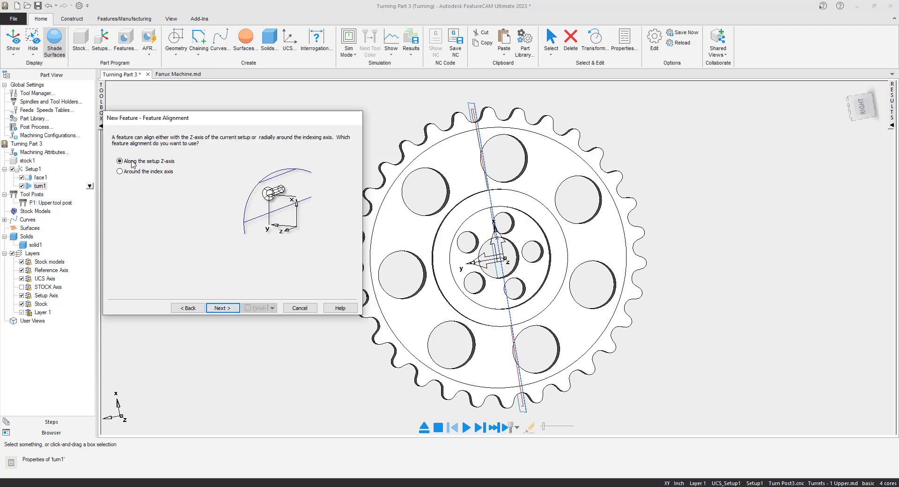
pyautogui.click(224, 310)
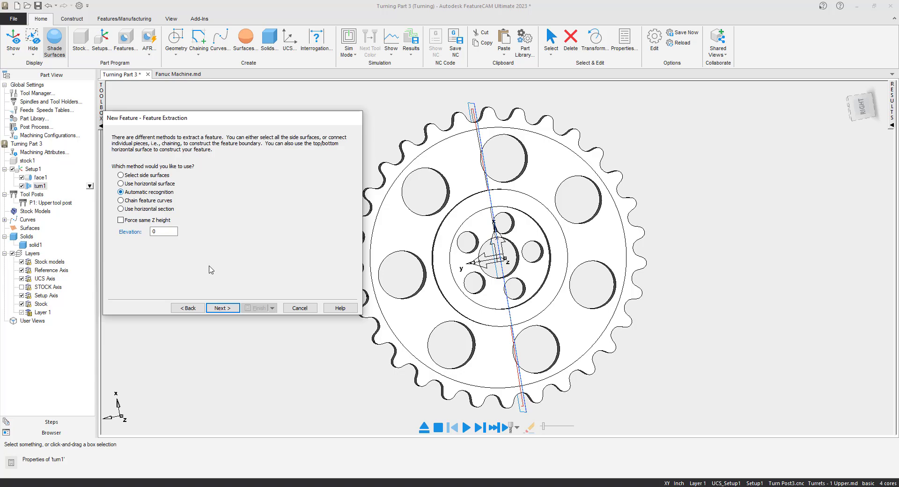
pyautogui.click(224, 307)
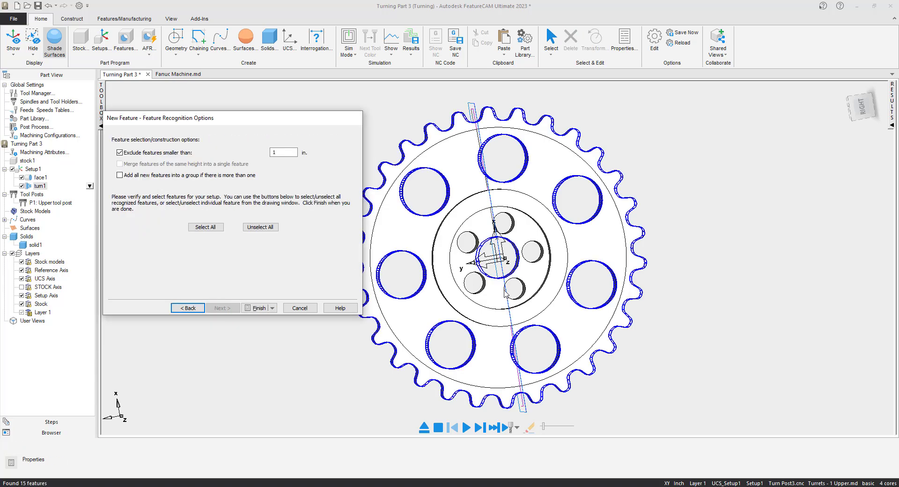
pyautogui.moveTo(504, 289); pyautogui.dragTo(494, 246, button='middle')
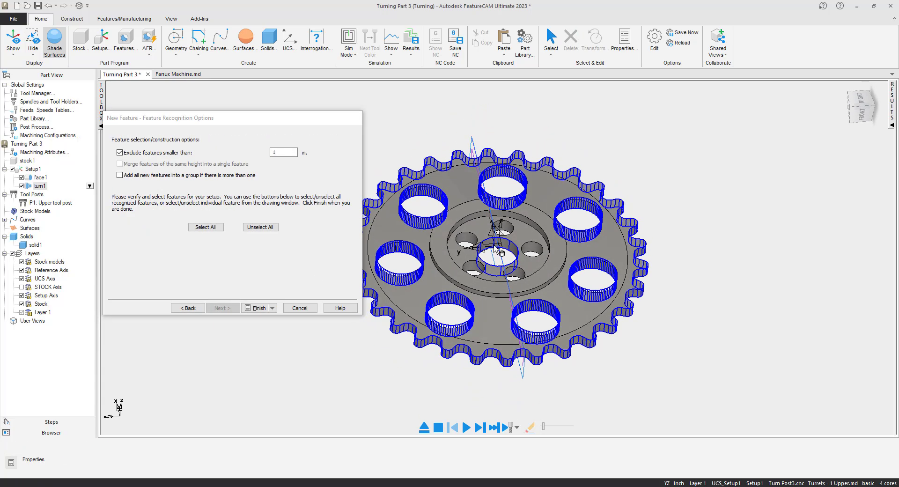
pyautogui.click(575, 175)
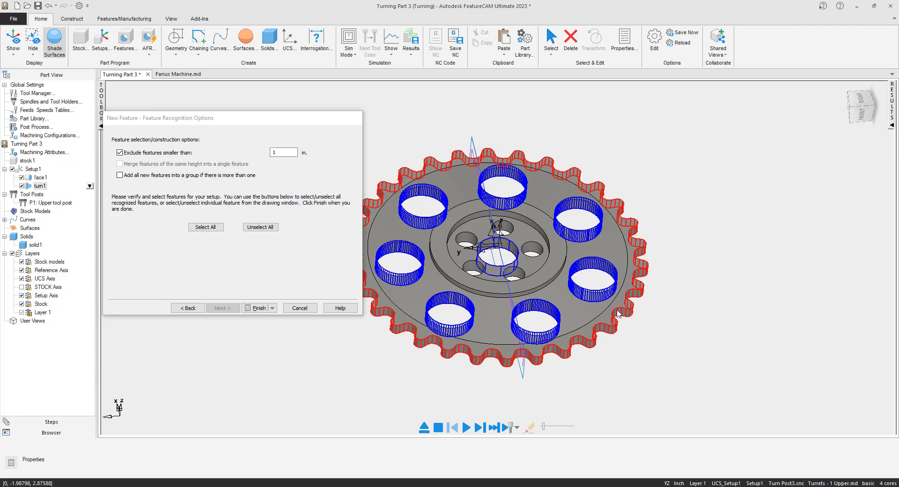
pyautogui.click(257, 308)
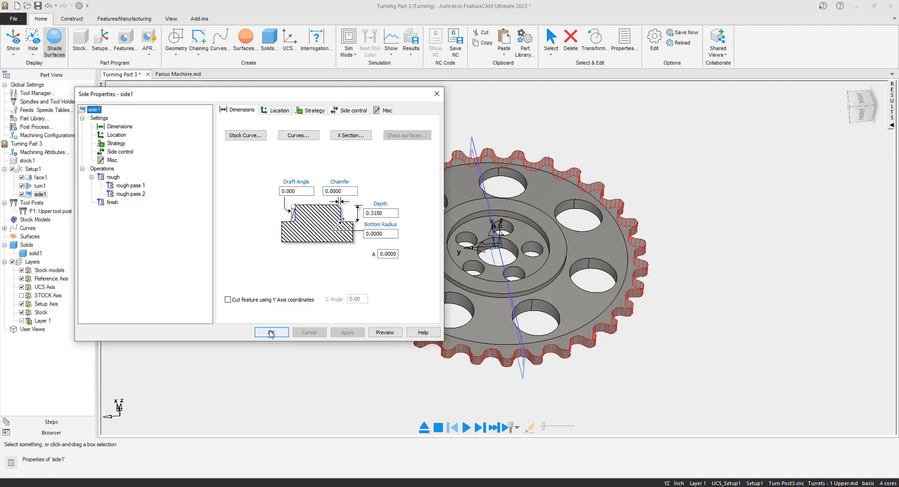
pyautogui.click(272, 333)
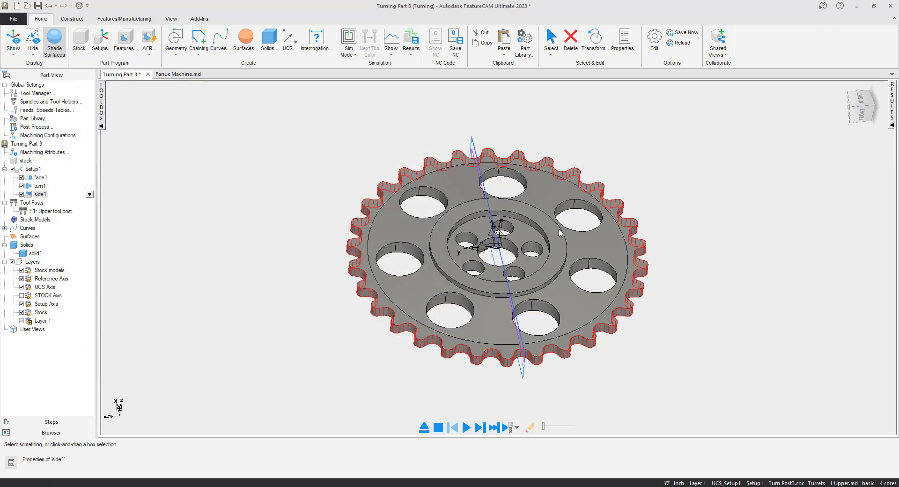
# Create a turn/mill Pocket feature for the hub's circular recess, using automatic feature recognition along the setup Z-axis and selecting all recognized features.
pyautogui.click(124, 40)
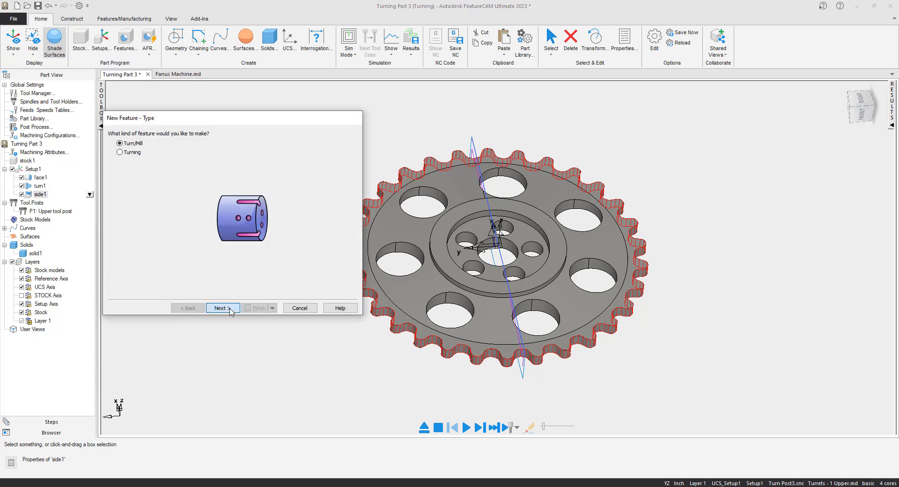
pyautogui.click(231, 307)
pyautogui.click(245, 174)
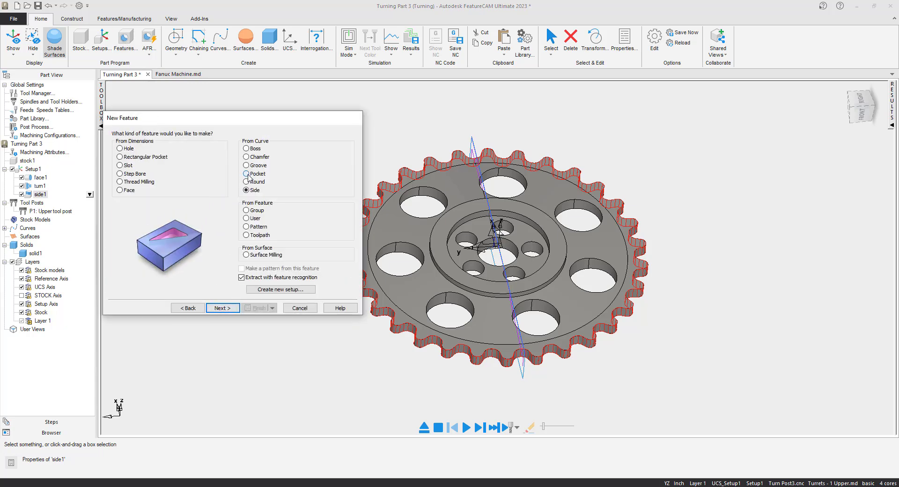
pyautogui.click(228, 308)
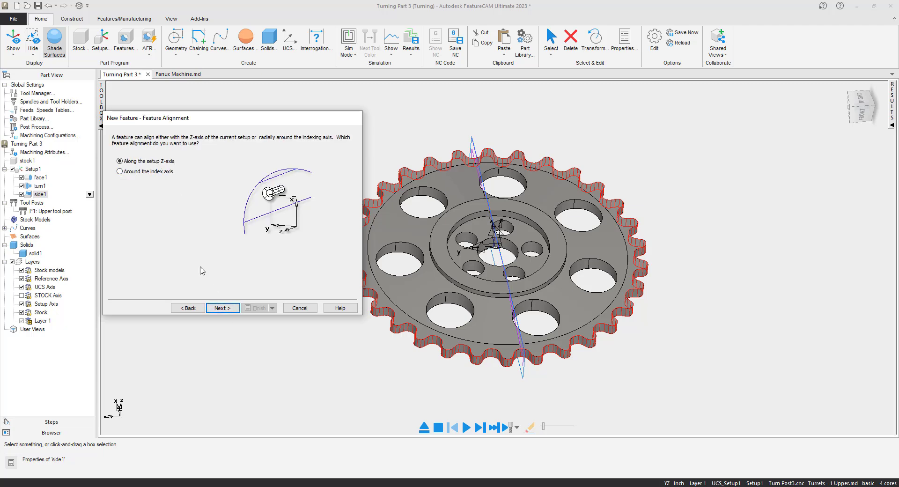
pyautogui.click(222, 308)
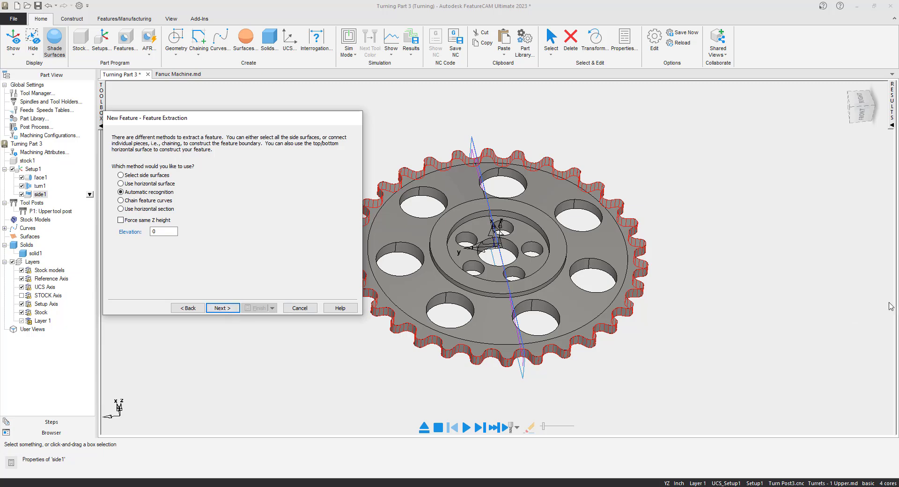
pyautogui.click(230, 310)
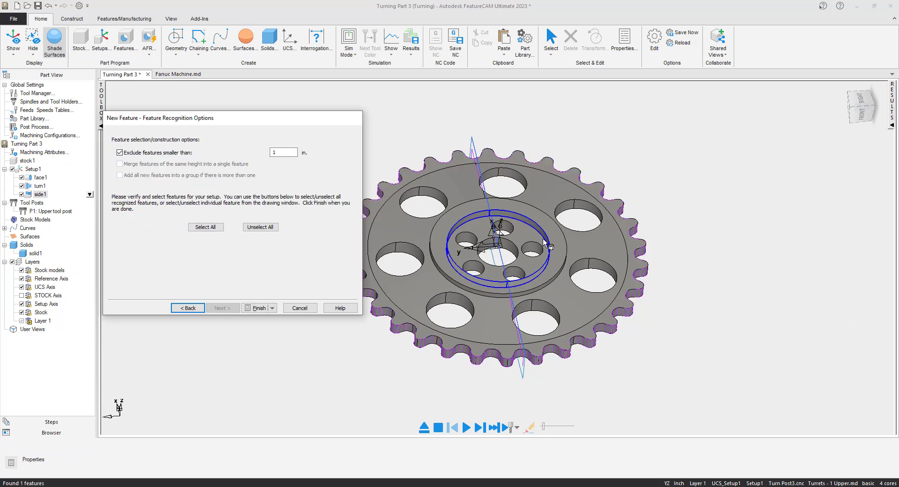
pyautogui.click(206, 227)
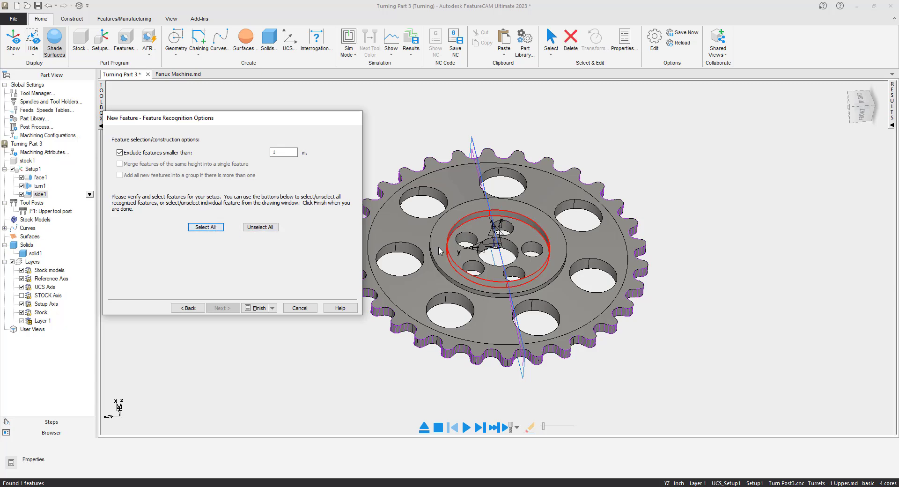
pyautogui.click(260, 309)
pyautogui.click(270, 329)
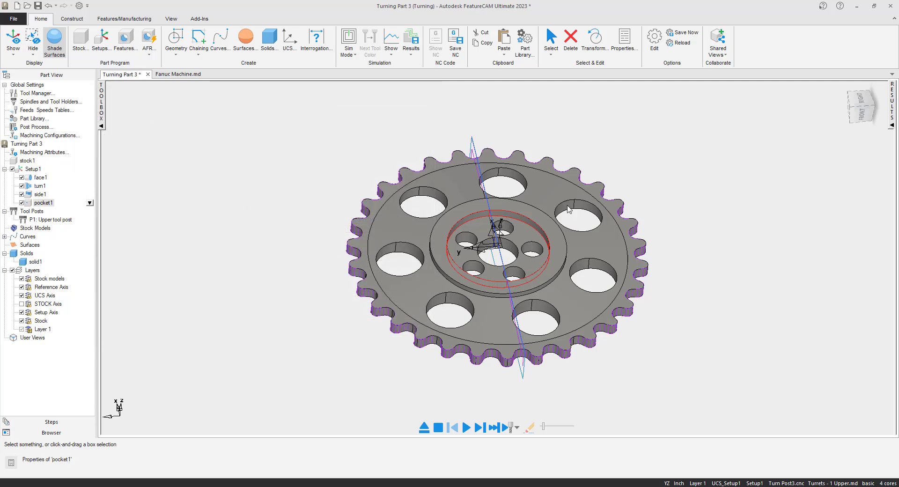
# Start a turn/mill Pocket feature with feature recognition along the setup Z-axis, using side surface selection as the extraction method.
pyautogui.click(125, 39)
pyautogui.click(229, 308)
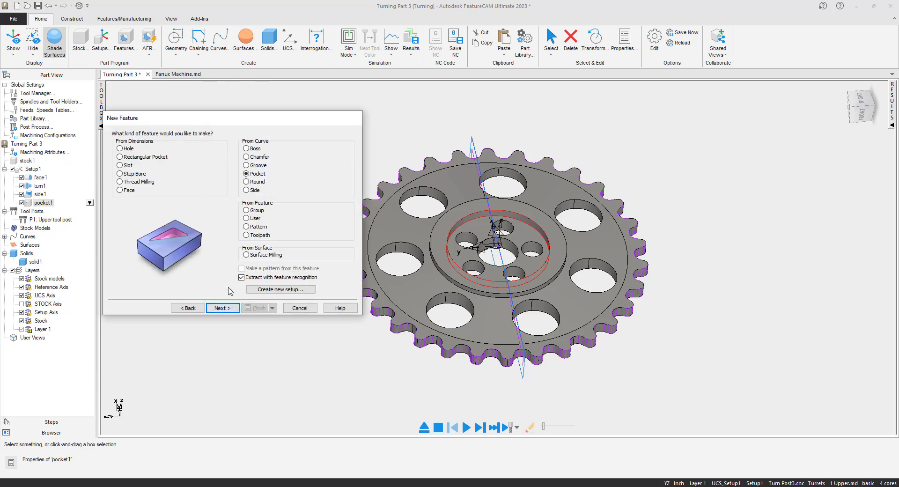
pyautogui.click(226, 309)
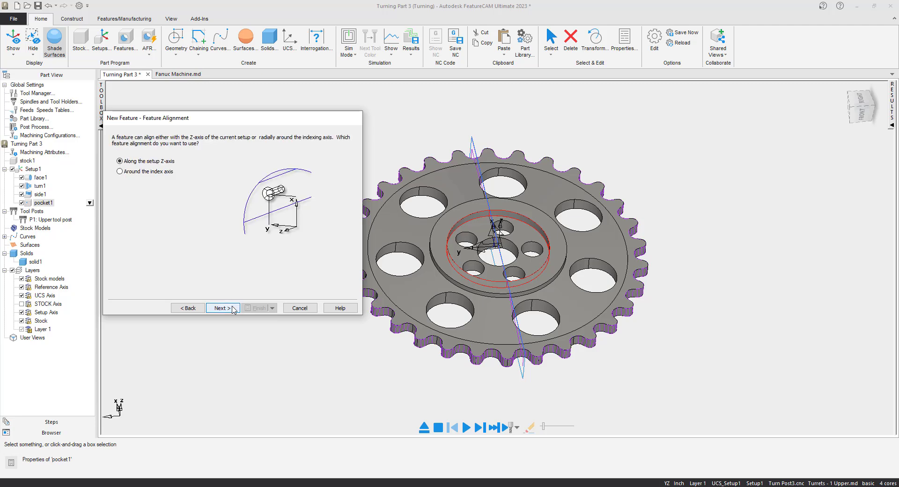
pyautogui.click(226, 308)
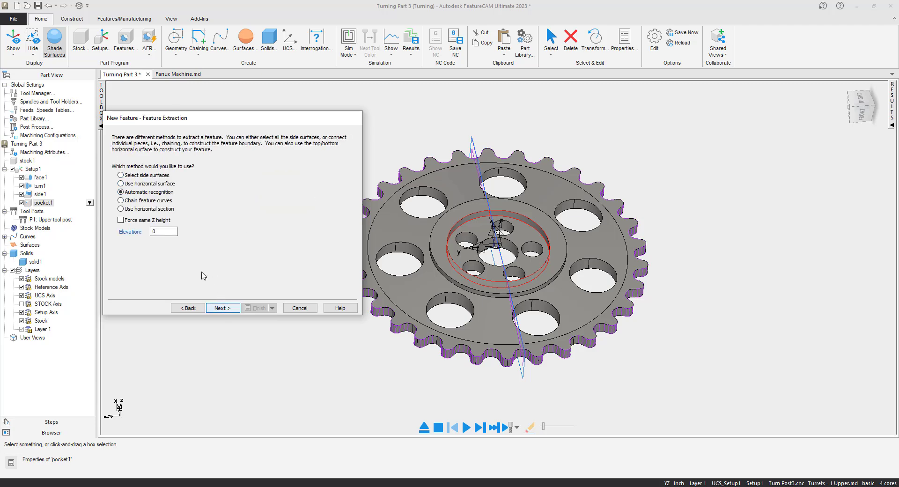
pyautogui.click(121, 176)
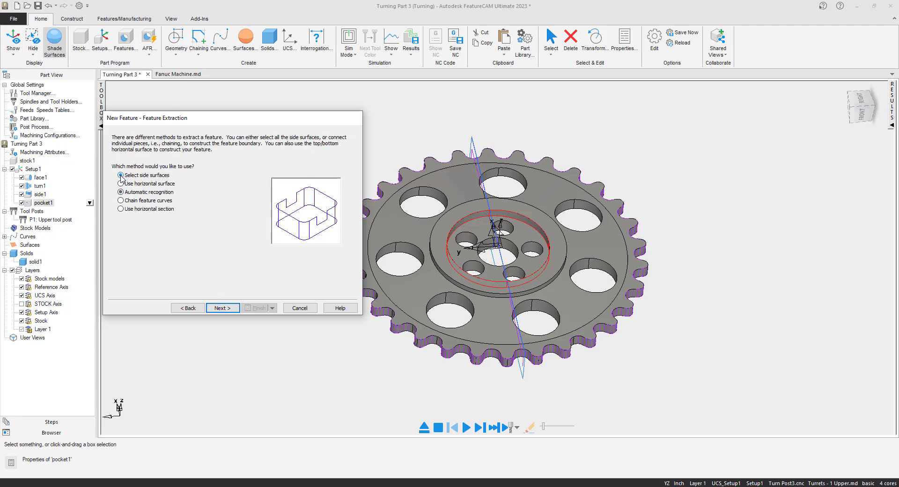
pyautogui.click(222, 308)
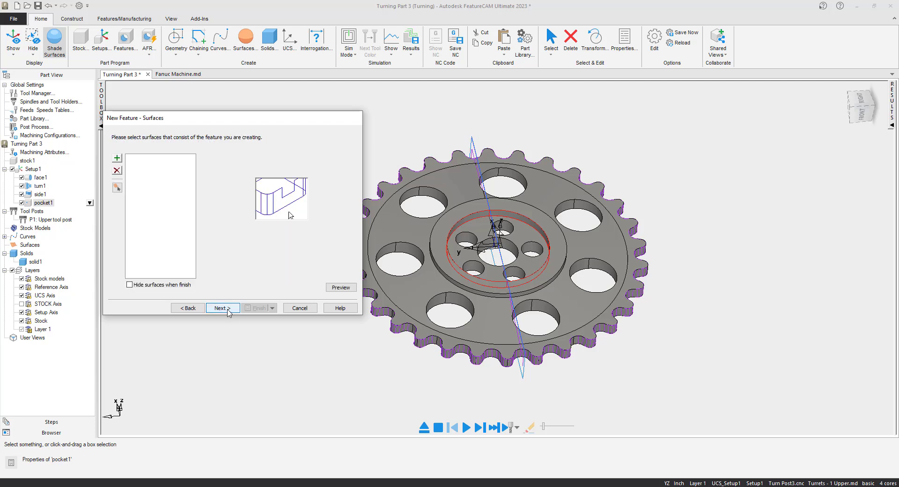
# Add the side faces of the seven large through-holes around the web and create the Pocket feature from them.
pyautogui.click(509, 178)
pyautogui.keyDown('shift'); pyautogui.click(435, 197); pyautogui.keyUp('shift')
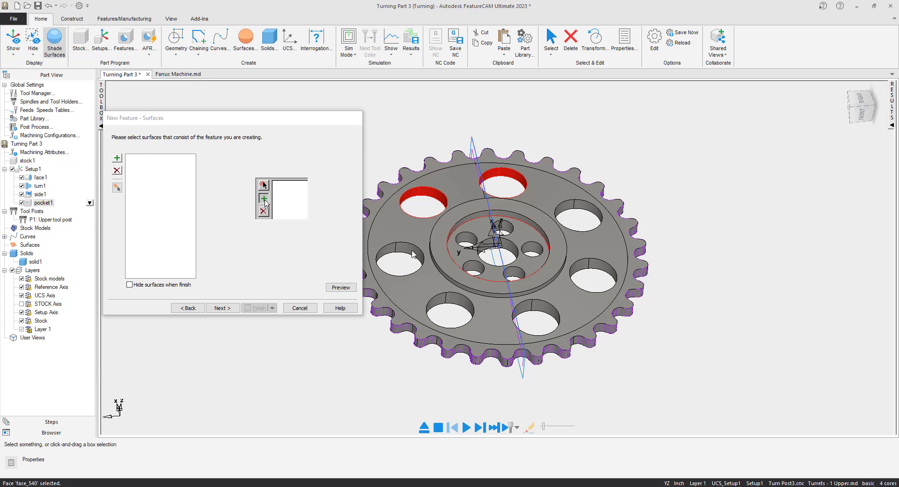
pyautogui.keyDown('shift'); pyautogui.click(422, 273); pyautogui.keyUp('shift')
pyautogui.keyDown('shift'); pyautogui.click(463, 306); pyautogui.keyUp('shift')
pyautogui.keyDown('shift'); pyautogui.click(549, 315); pyautogui.keyUp('shift')
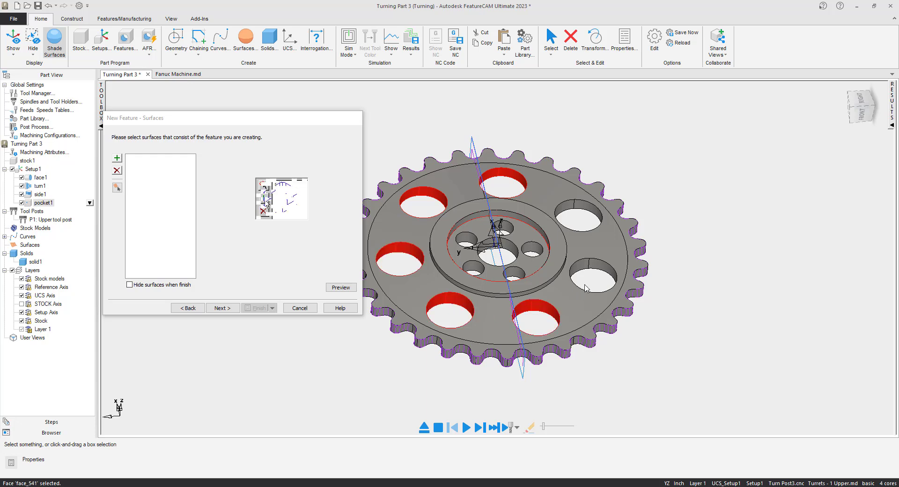
pyautogui.keyDown('shift'); pyautogui.click(597, 266); pyautogui.keyUp('shift')
pyautogui.keyDown('shift'); pyautogui.click(592, 210); pyautogui.keyUp('shift')
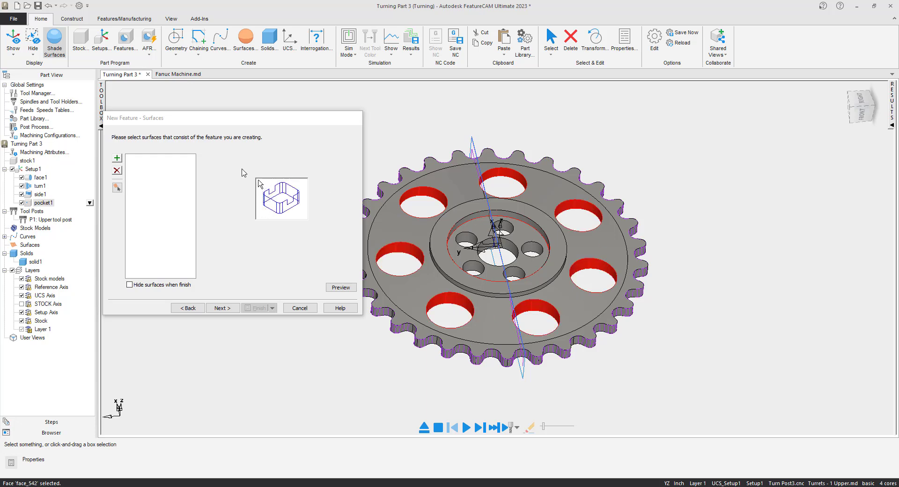
pyautogui.click(117, 158)
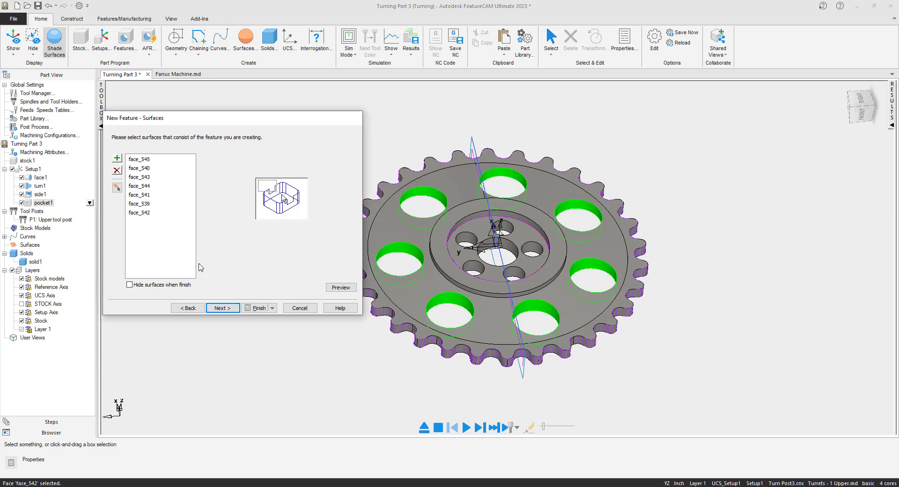
pyautogui.click(226, 308)
pyautogui.click(259, 308)
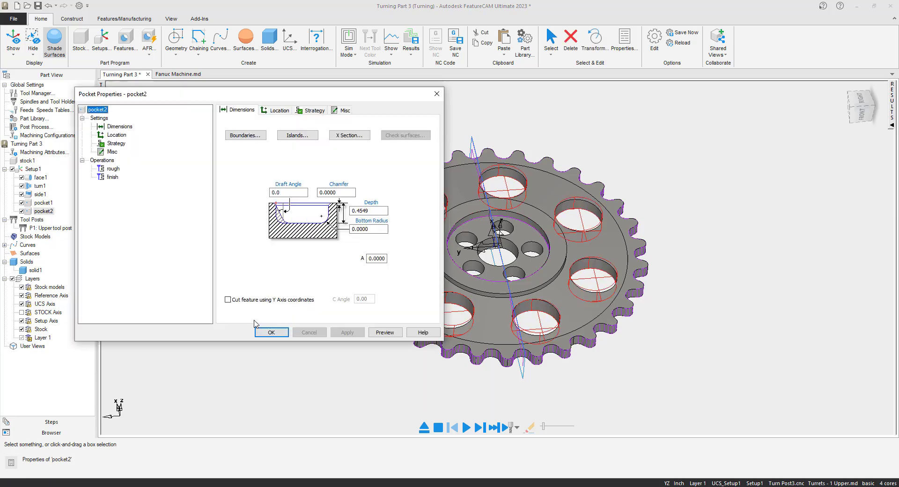
pyautogui.click(272, 332)
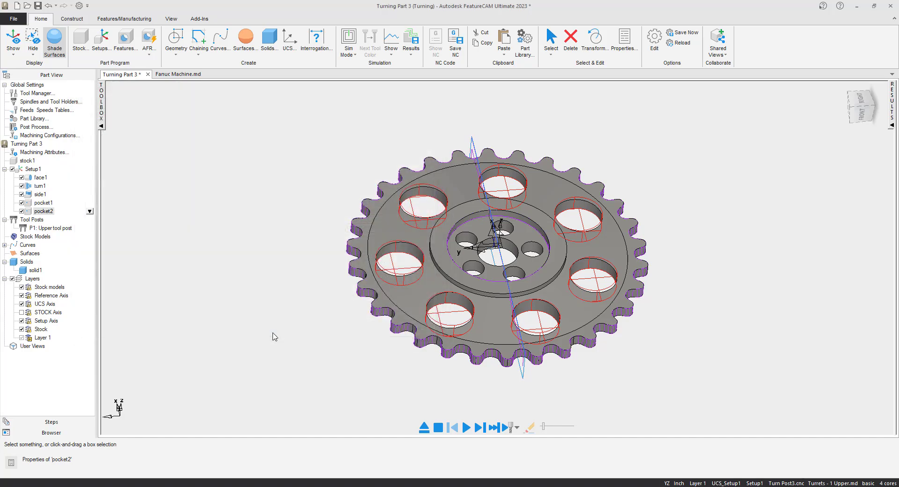
# Start a turn/mill Hole feature extracted with feature recognition and aligned along the setup Z-axis.
pyautogui.moveTo(426, 265)
pyautogui.mouseDown(button='middle')
pyautogui.moveTo(479, 284)
pyautogui.moveTo(448, 293)
pyautogui.moveTo(477, 294)
pyautogui.mouseUp(button='middle')
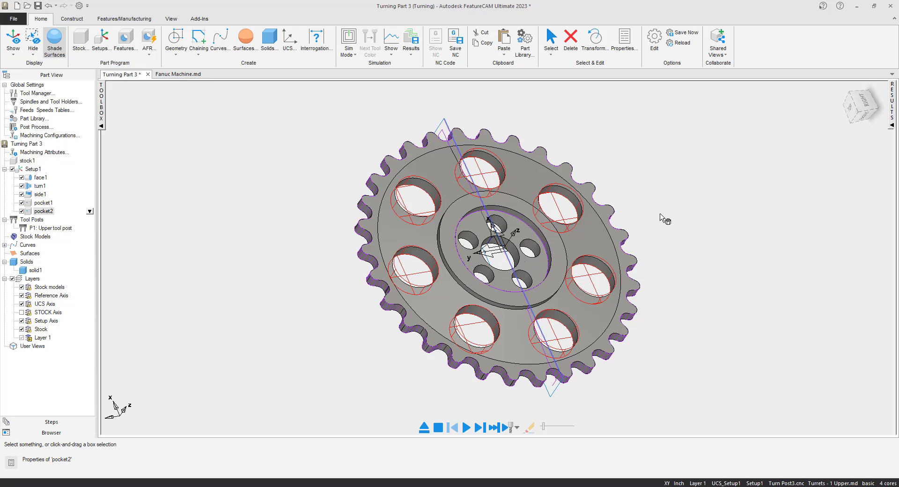
pyautogui.click(126, 40)
pyautogui.click(222, 308)
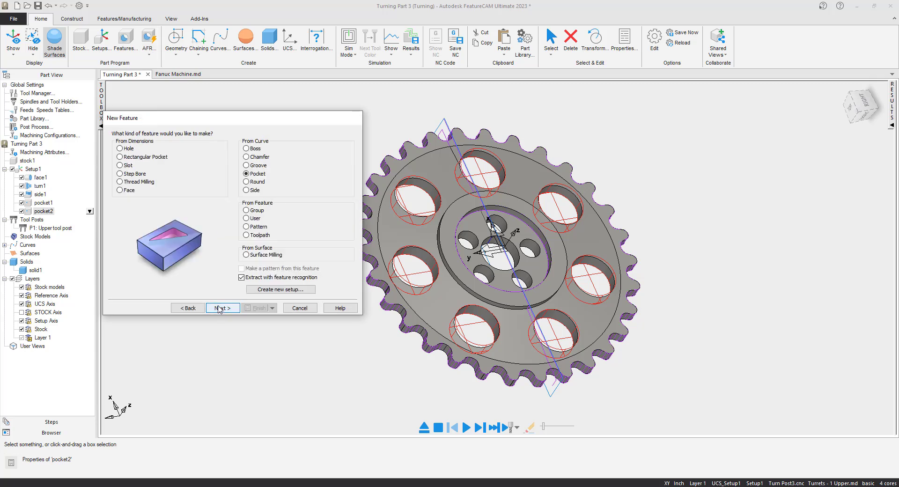
pyautogui.click(120, 149)
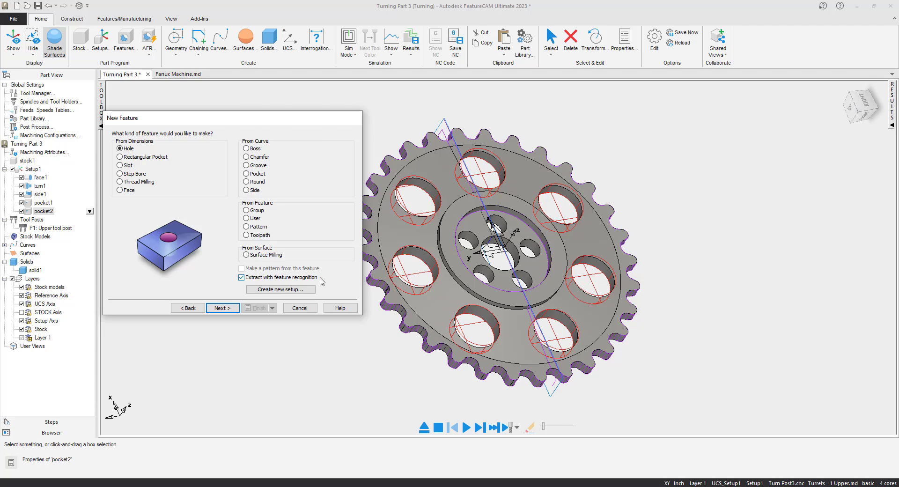
pyautogui.click(222, 308)
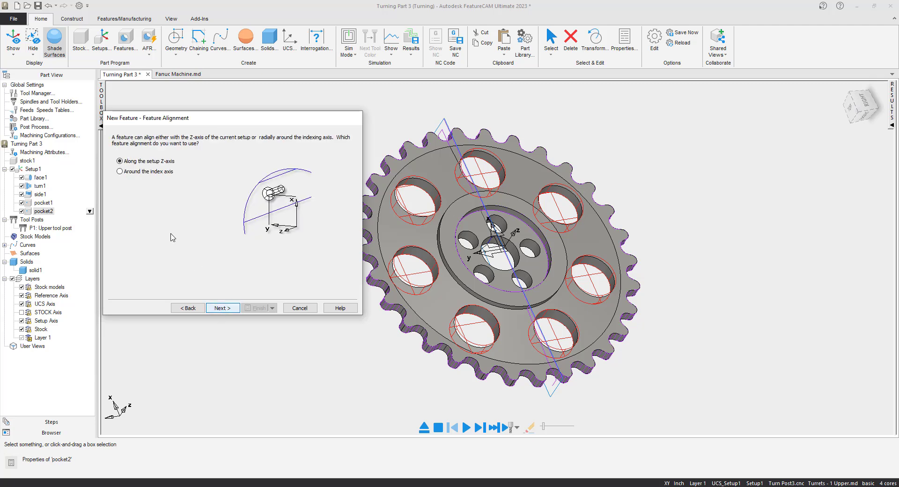
pyautogui.click(223, 308)
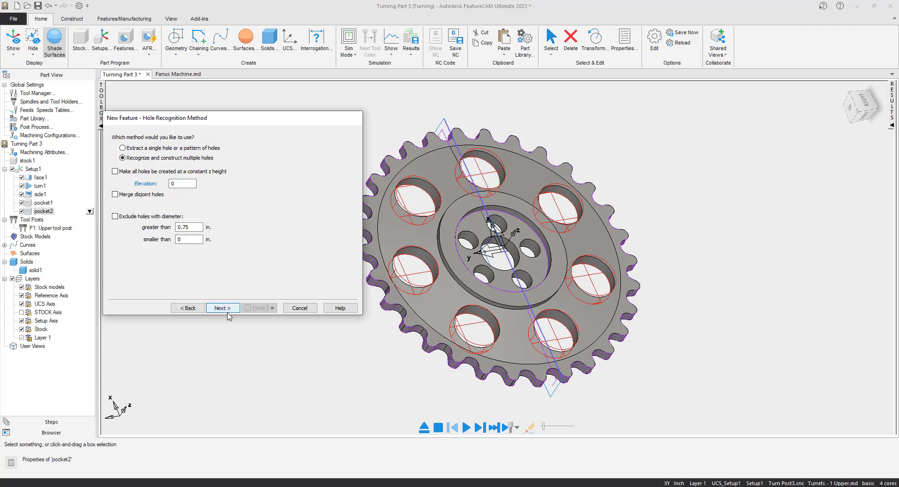
# Exclude holes above a maximum diameter, and create a pattern from all recognized small holes in the hub recess.
pyautogui.moveTo(198, 227); pyautogui.dragTo(161, 228)
pyautogui.moveTo(199, 227); pyautogui.dragTo(155, 232)
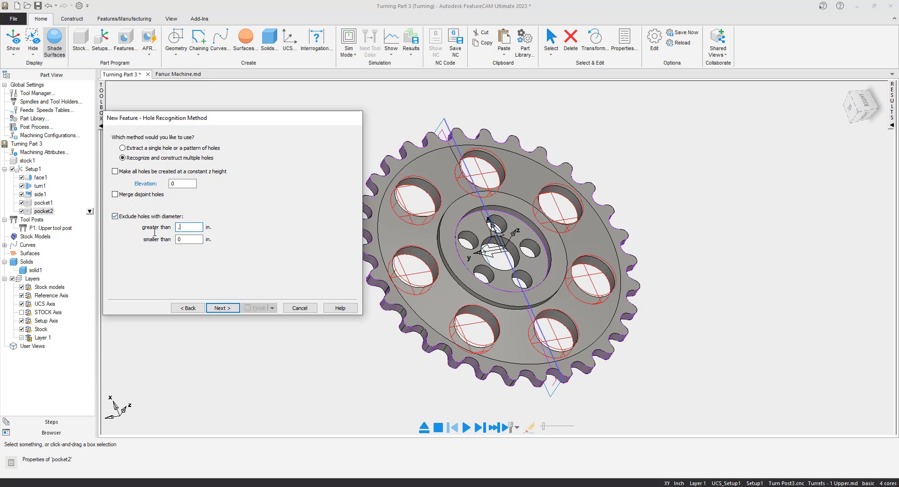
pyautogui.click(221, 308)
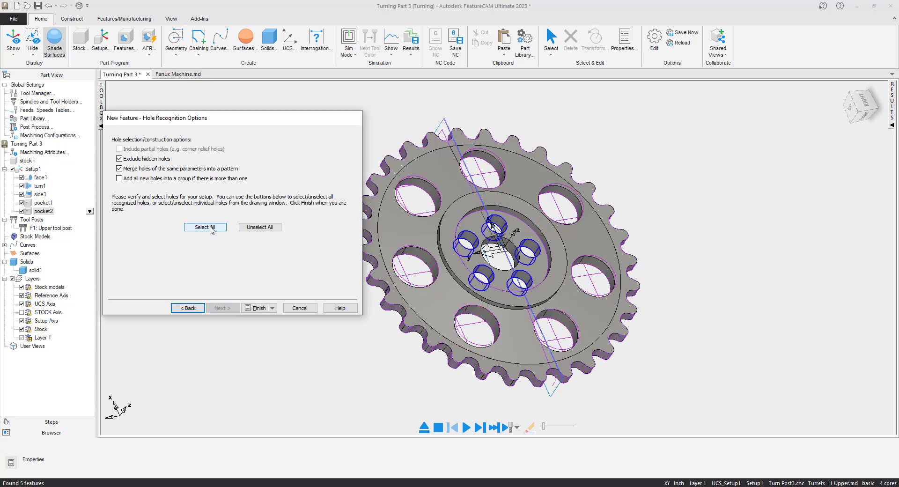
pyautogui.click(206, 227)
pyautogui.click(263, 306)
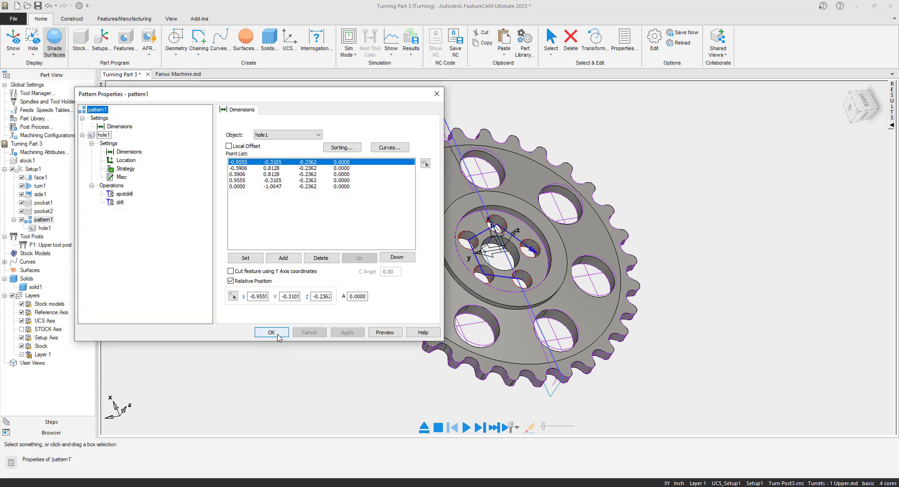
pyautogui.click(272, 332)
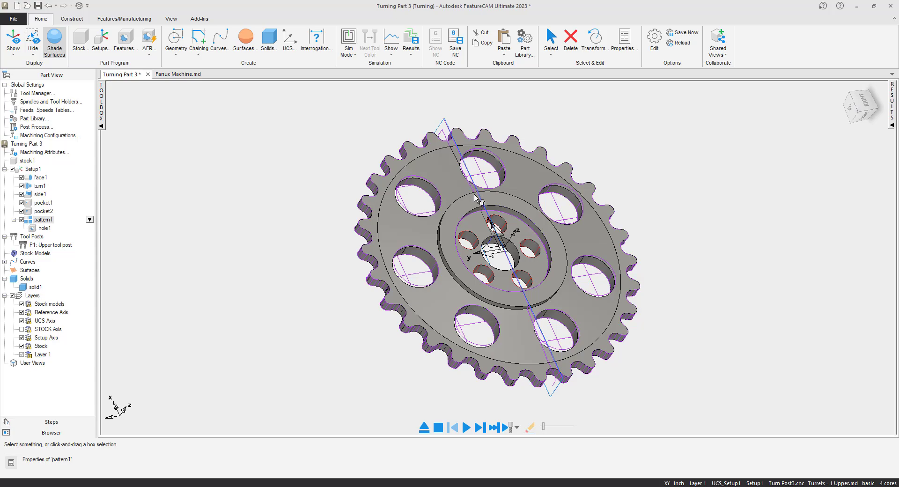
# Start a turning Bore feature for the center hole from the curve bore, with a 0.0 offset from the curve's Z location.
pyautogui.moveTo(562, 240); pyautogui.dragTo(596, 285, button='middle')
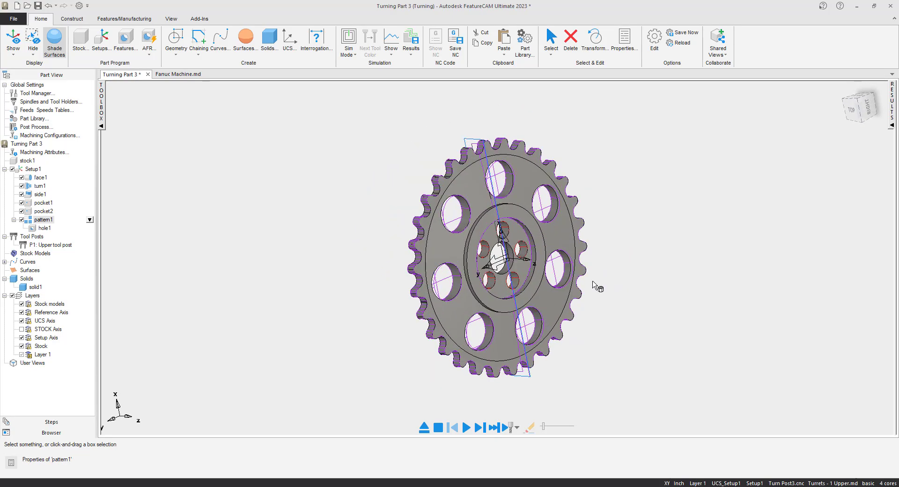
pyautogui.scroll(3, 581, 274)
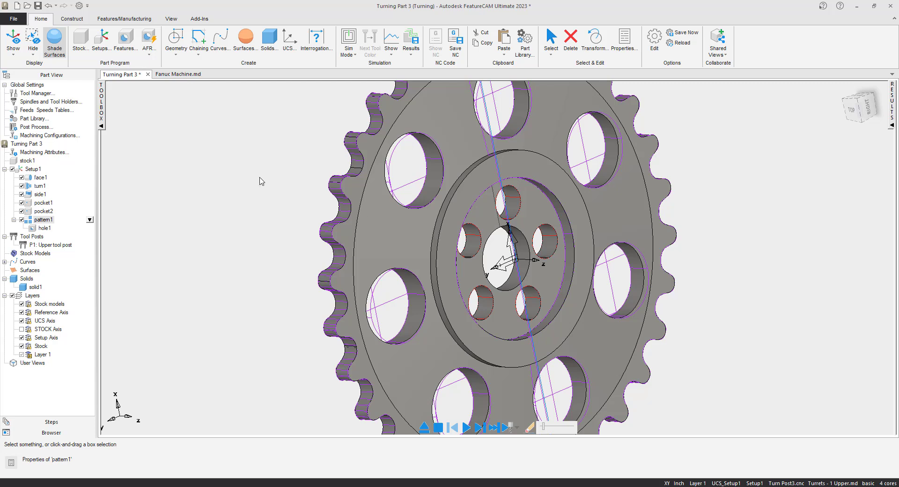
pyautogui.click(125, 47)
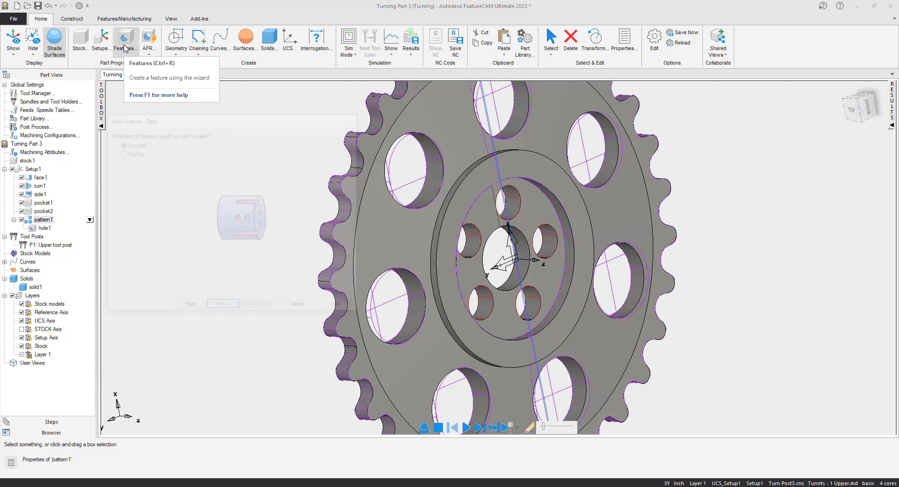
pyautogui.click(120, 153)
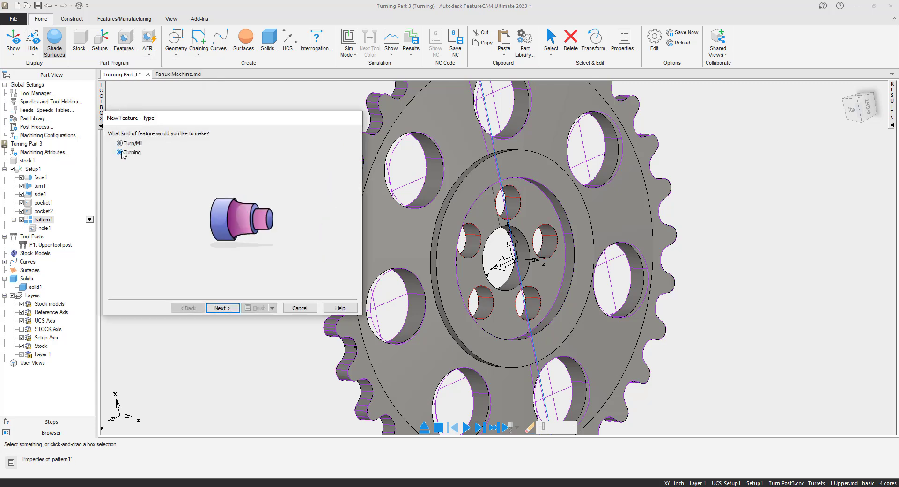
pyautogui.click(229, 308)
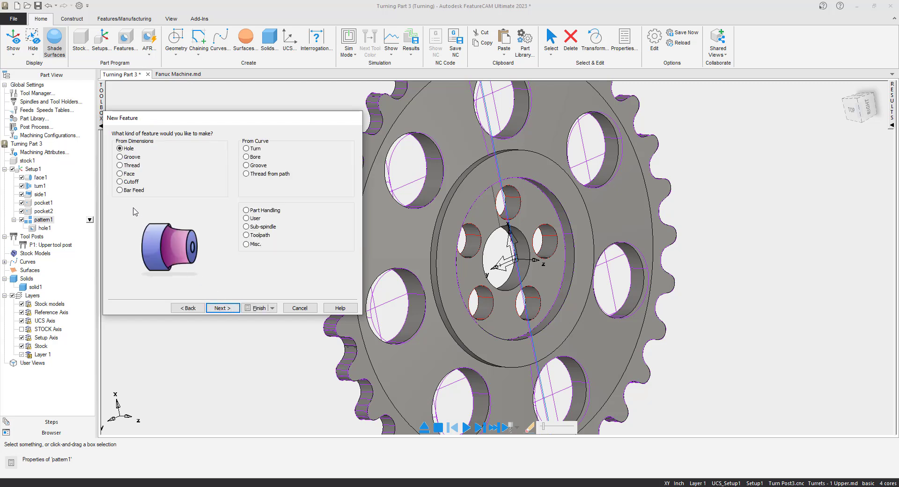
pyautogui.click(246, 157)
pyautogui.click(222, 308)
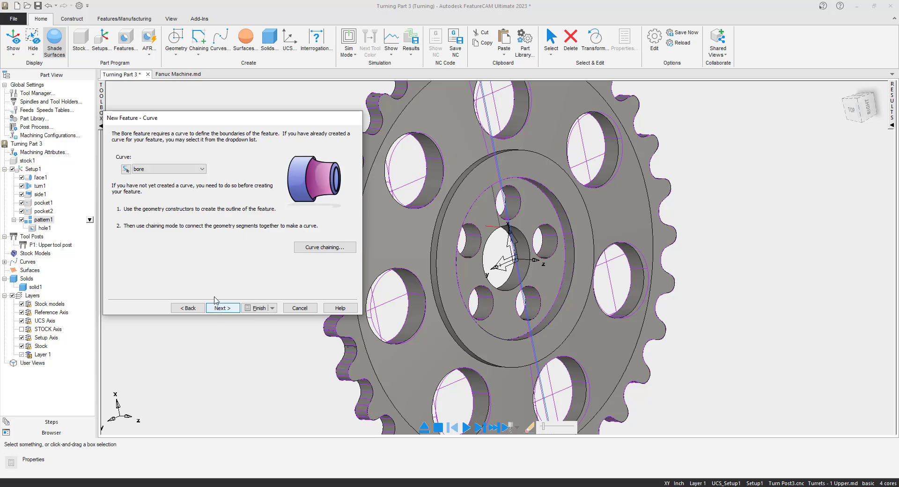
pyautogui.click(221, 305)
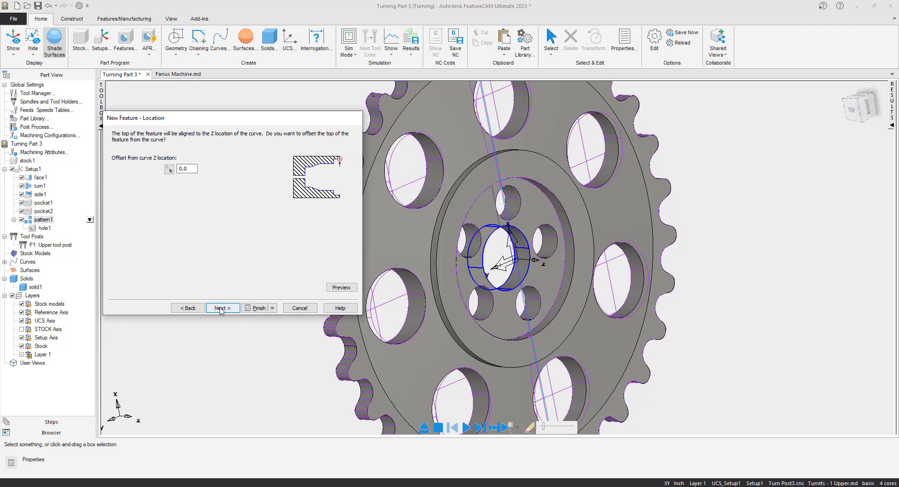
pyautogui.click(221, 308)
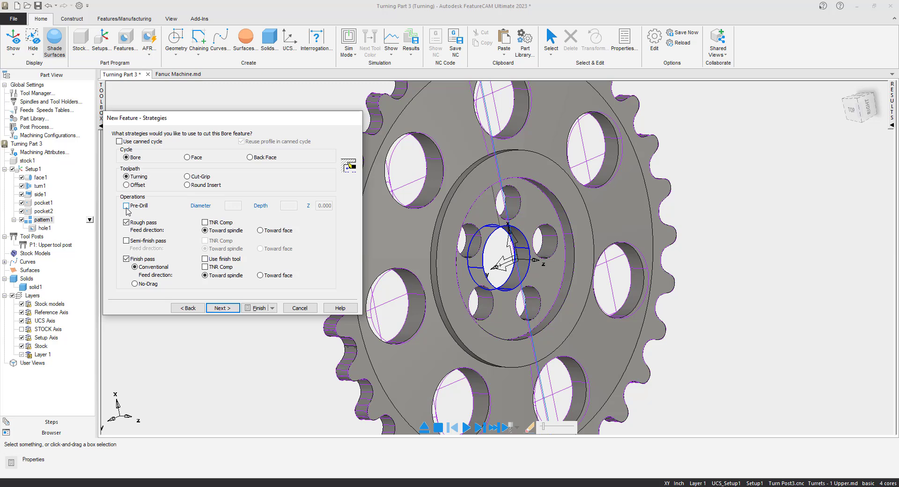
# Add a pre-drill operation with a diameter and depth to the bore strategy and create the Bore feature.
pyautogui.click(126, 207)
pyautogui.click(231, 206)
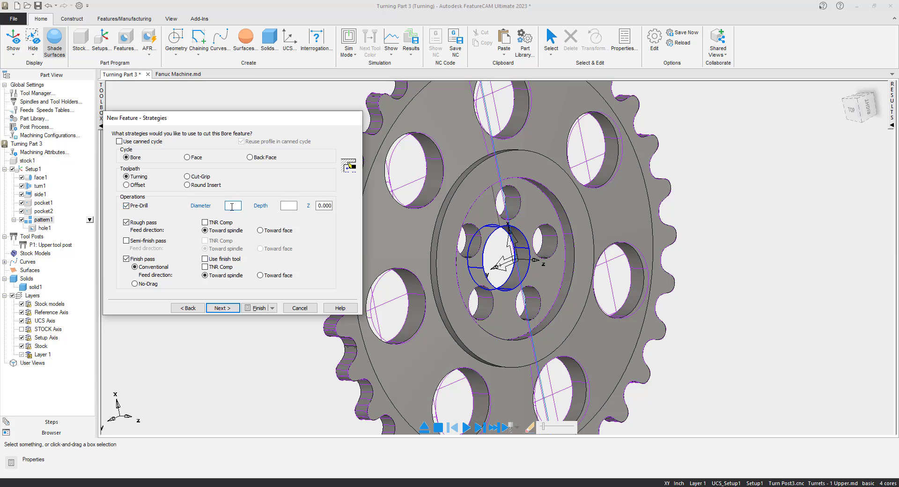
pyautogui.click(289, 206)
pyautogui.click(222, 308)
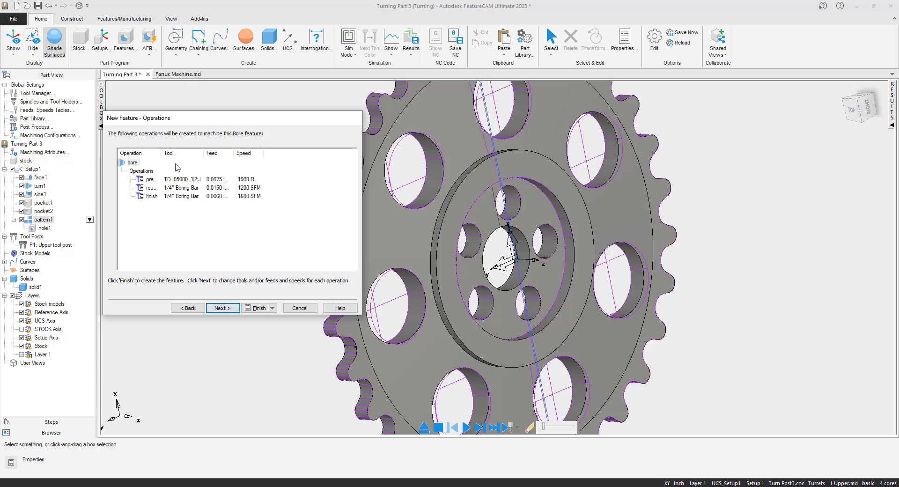
pyautogui.moveTo(204, 154); pyautogui.dragTo(258, 154)
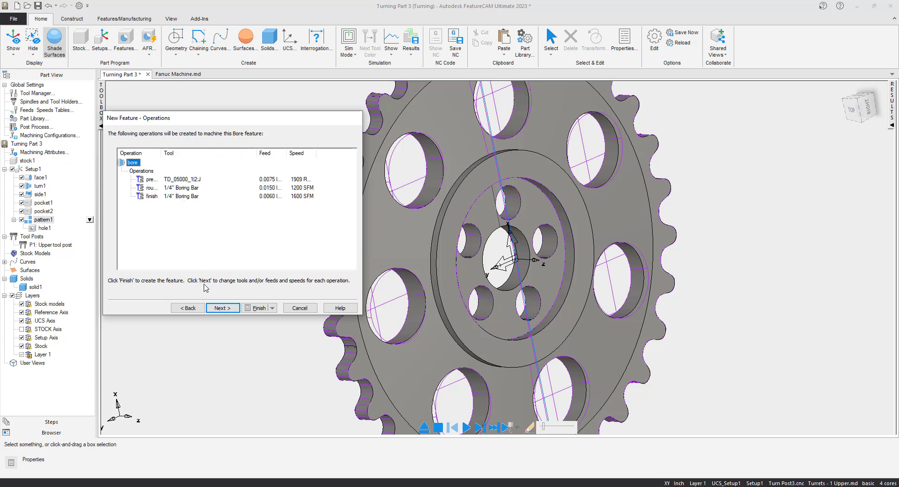
pyautogui.click(259, 308)
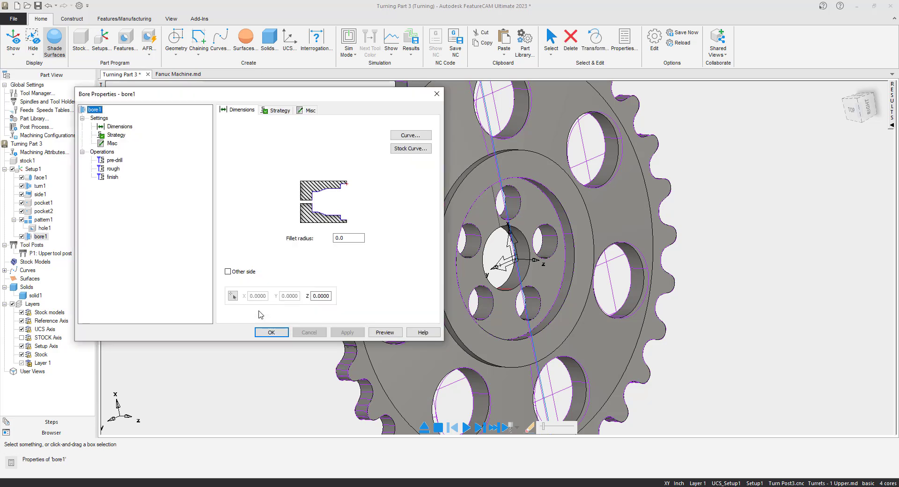
pyautogui.click(265, 331)
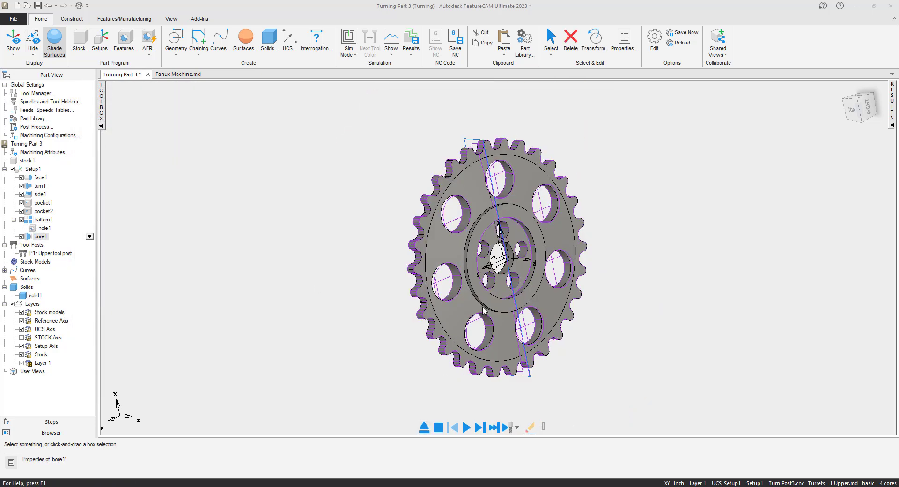
# Run a 3D simulation of all features at a faster speed, examine the machined sprocket, and exit the simulation.
pyautogui.moveTo(473, 330); pyautogui.dragTo(407, 235, button='middle')
pyautogui.scroll(1, 611, 251)
pyautogui.scroll(-1, 611, 251)
pyautogui.moveTo(521, 281)
pyautogui.mouseDown(button='middle')
pyautogui.moveTo(498, 285)
pyautogui.moveTo(529, 271)
pyautogui.mouseUp(button='middle')
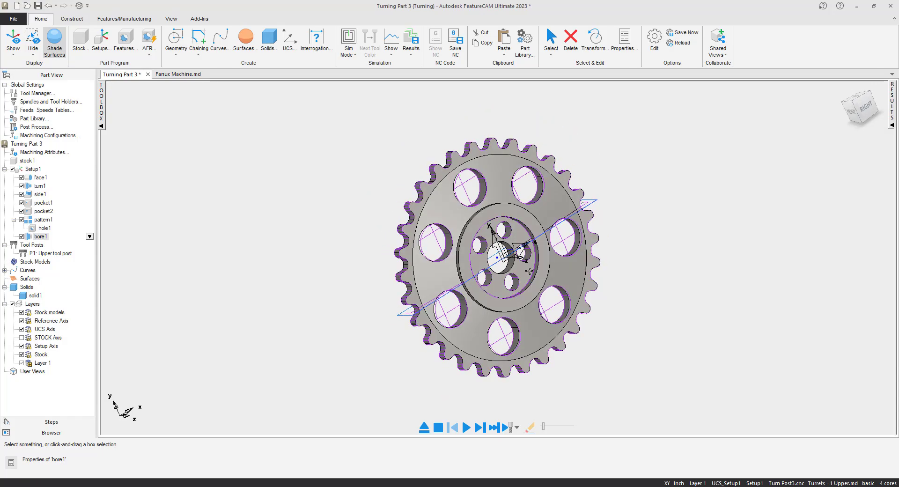
pyautogui.click(354, 49)
pyautogui.click(359, 112)
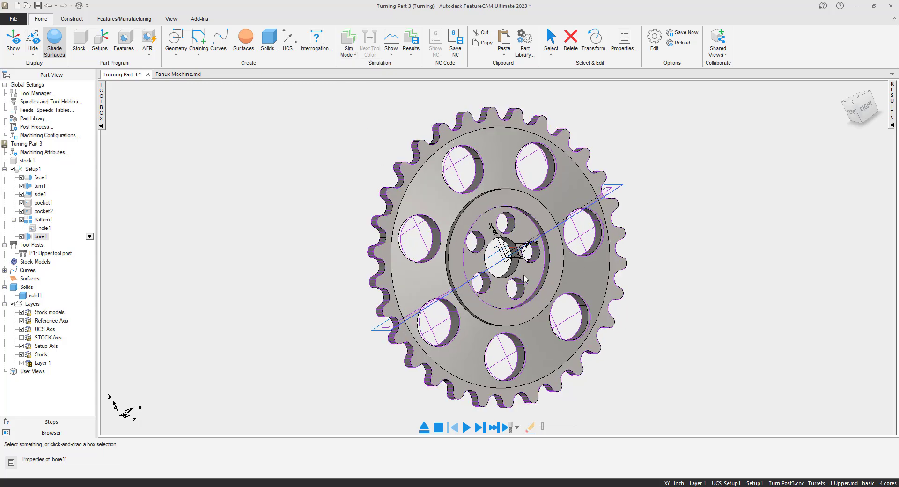
pyautogui.click(470, 432)
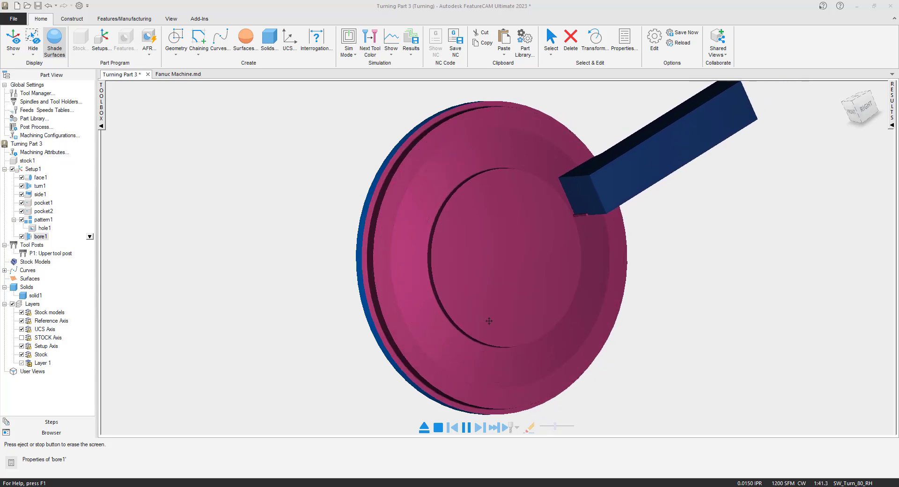
pyautogui.moveTo(489, 321); pyautogui.dragTo(511, 336, button='middle')
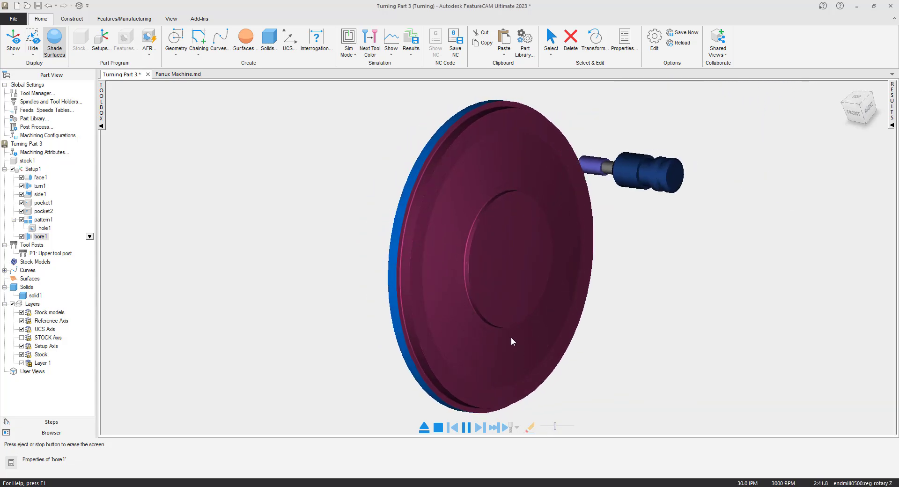
pyautogui.moveTo(510, 366); pyautogui.dragTo(468, 360, button='middle')
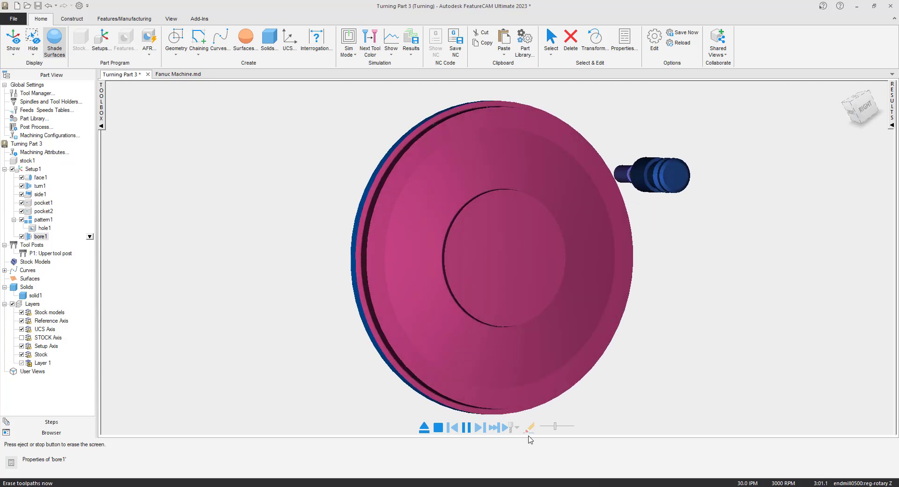
pyautogui.moveTo(552, 428); pyautogui.dragTo(565, 425)
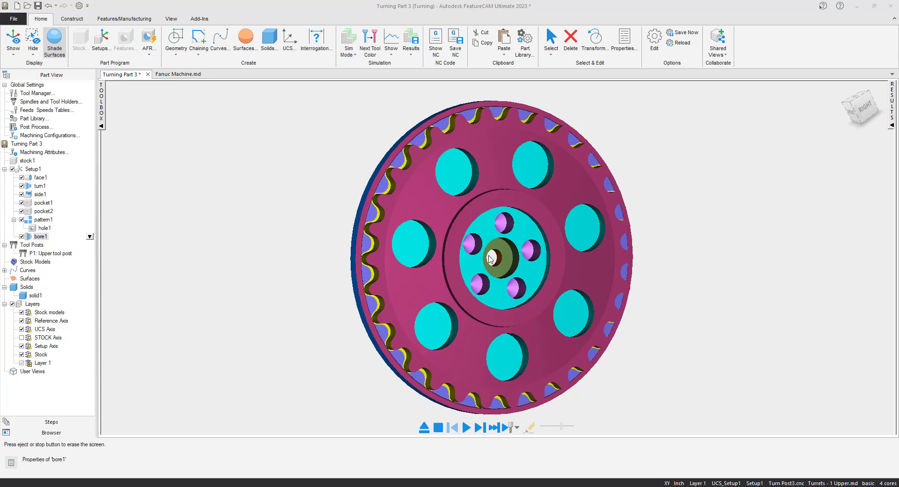
pyautogui.moveTo(490, 258)
pyautogui.mouseDown(button='middle')
pyautogui.moveTo(359, 287)
pyautogui.moveTo(448, 245)
pyautogui.moveTo(571, 255)
pyautogui.moveTo(490, 229)
pyautogui.moveTo(482, 246)
pyautogui.mouseUp(button='middle')
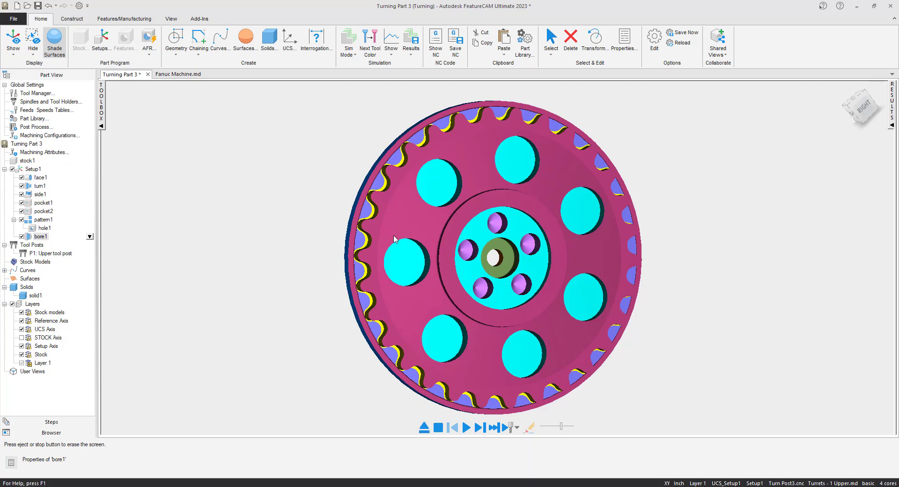
pyautogui.click(424, 427)
# Start a new turning Cutoff feature defined from dimensions.
pyautogui.click(41, 236)
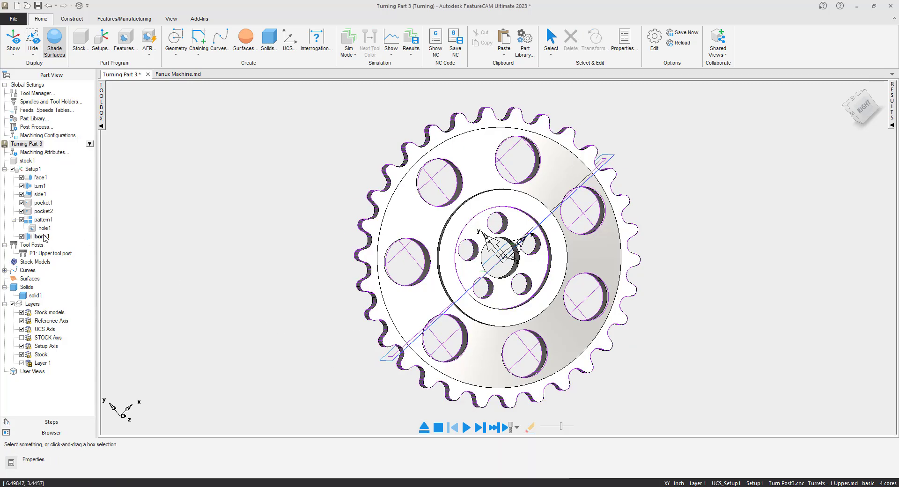
pyautogui.click(124, 47)
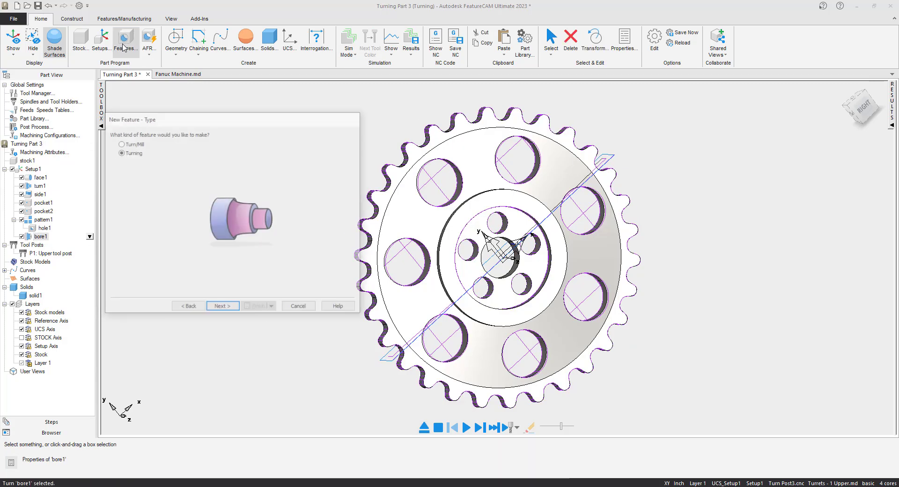
pyautogui.click(222, 307)
pyautogui.click(120, 182)
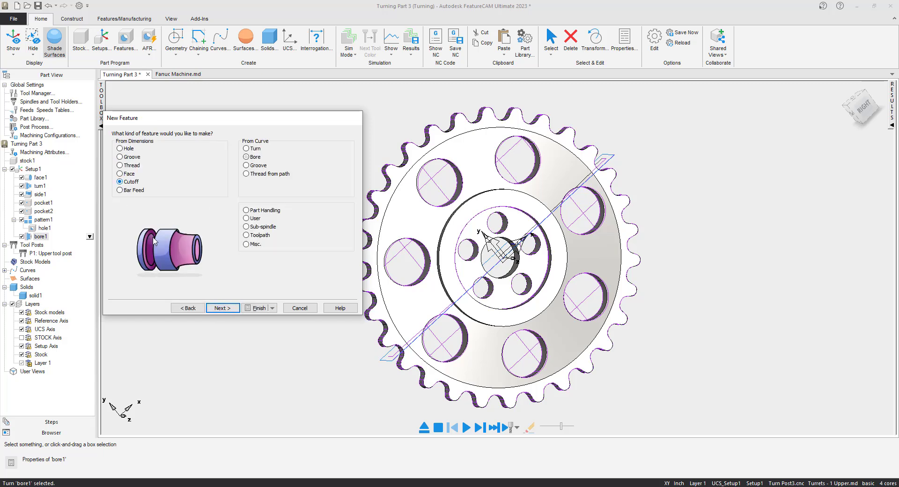
pyautogui.click(222, 308)
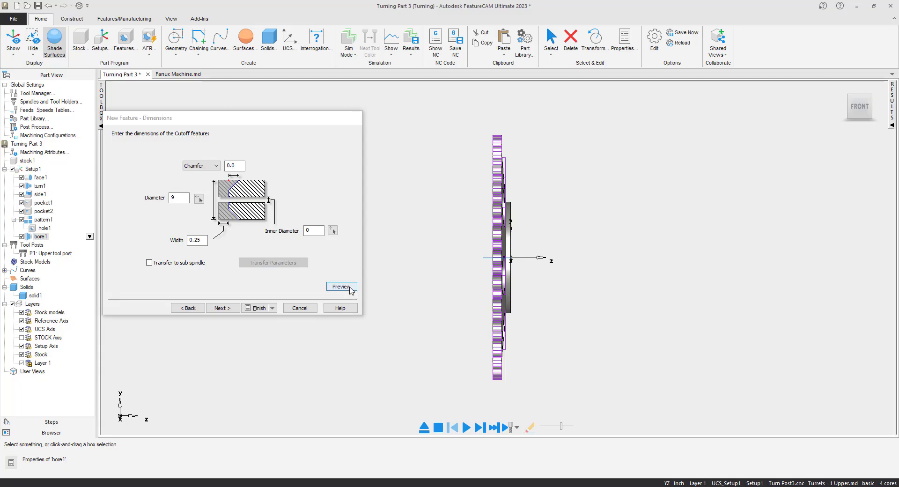
# Preview the cutoff and accept a 9 diameter, 0.25 width, 0.0 chamfer and 0 inner diameter.
pyautogui.click(348, 287)
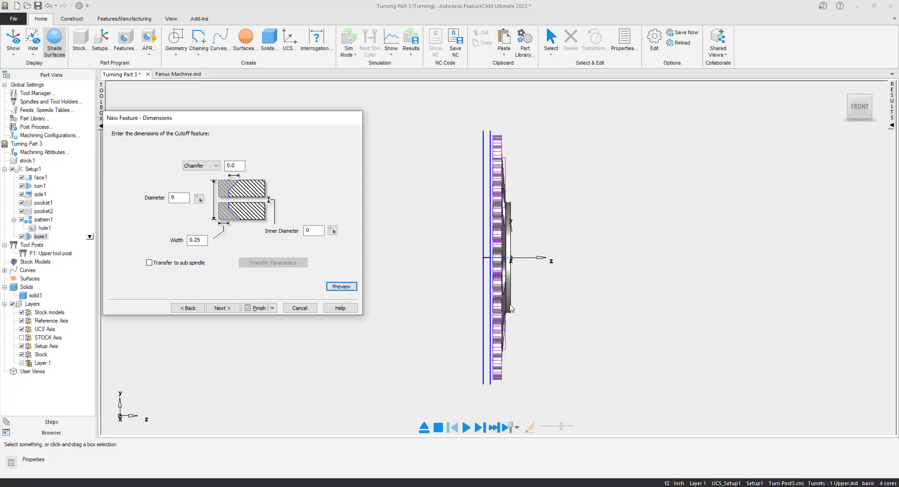
pyautogui.scroll(3, 489, 262)
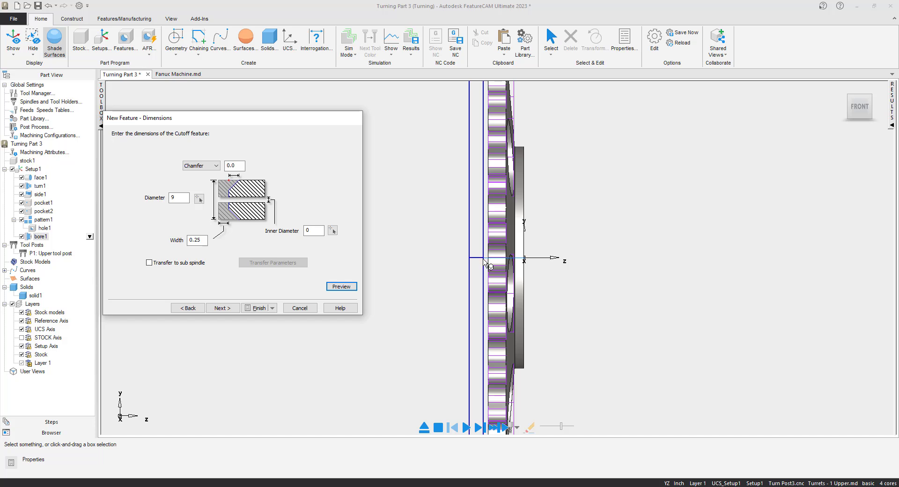
pyautogui.scroll(-2, 503, 262)
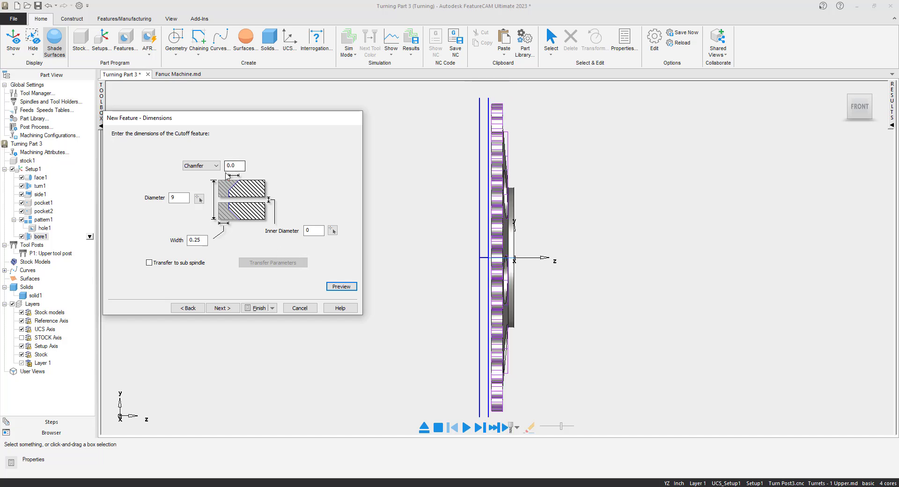
pyautogui.moveTo(240, 166); pyautogui.dragTo(219, 167)
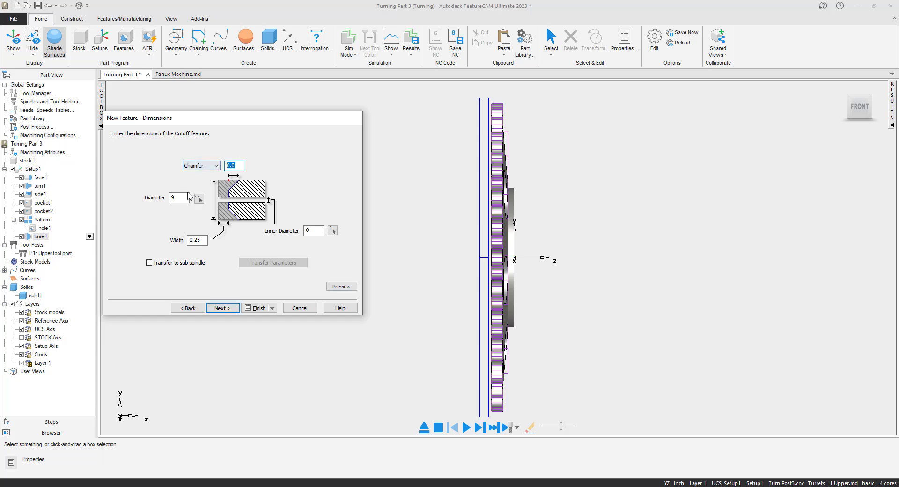
pyautogui.moveTo(187, 197); pyautogui.dragTo(171, 198)
pyautogui.moveTo(204, 240); pyautogui.dragTo(176, 243)
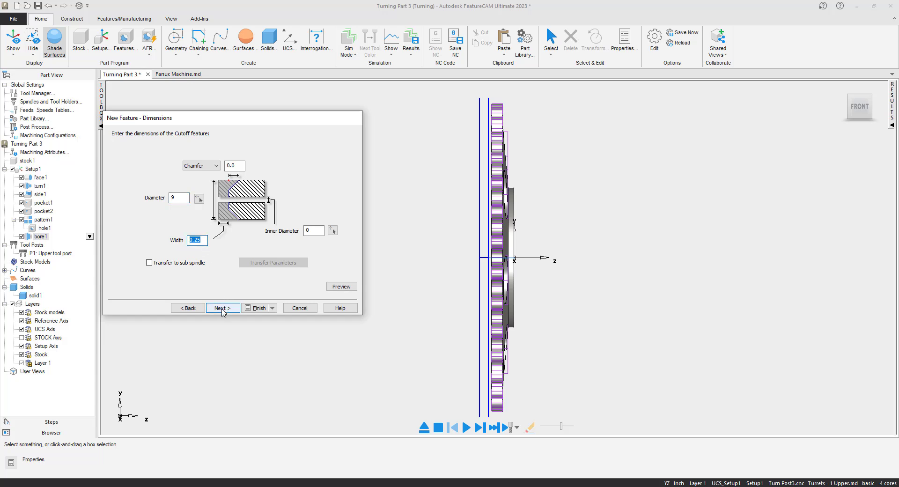
pyautogui.click(221, 308)
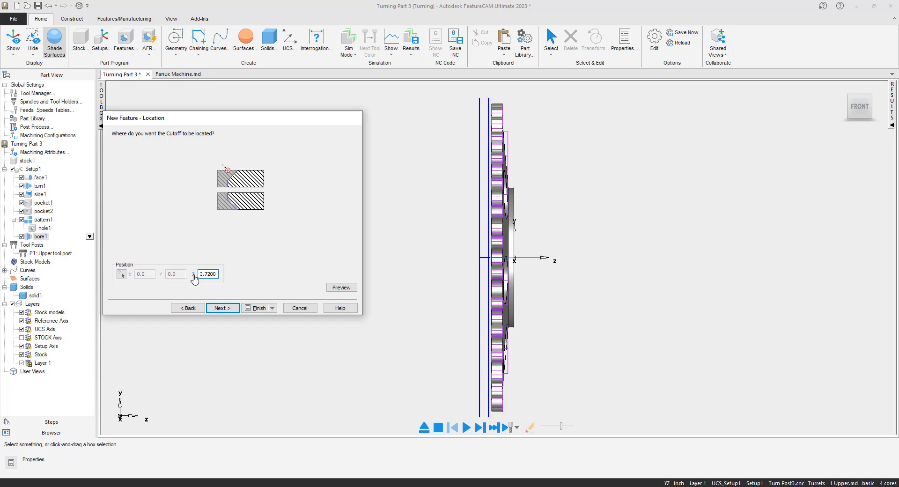
# Locate the cutoff at the sprocket's back face, Z -0.6299, by picking a point on it, and create the feature without a part catcher.
pyautogui.click(194, 275)
pyautogui.moveTo(488, 276); pyautogui.dragTo(518, 276, button='middle')
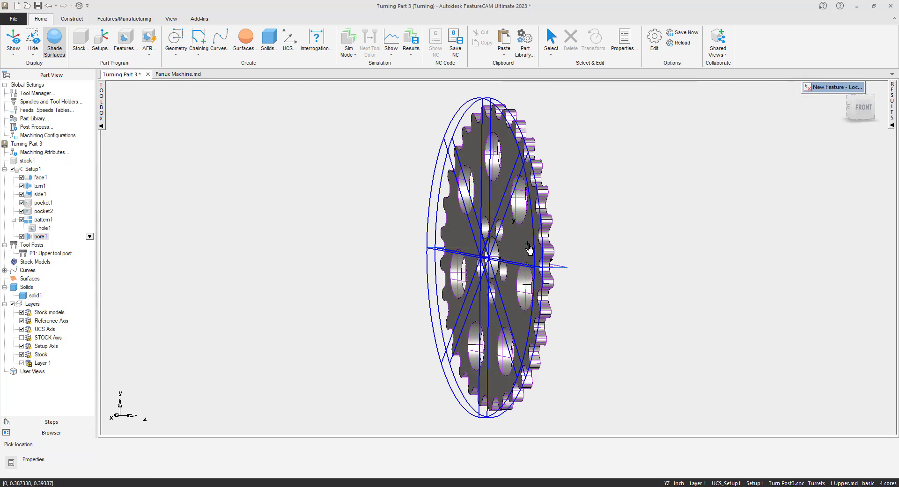
pyautogui.scroll(3, 529, 249)
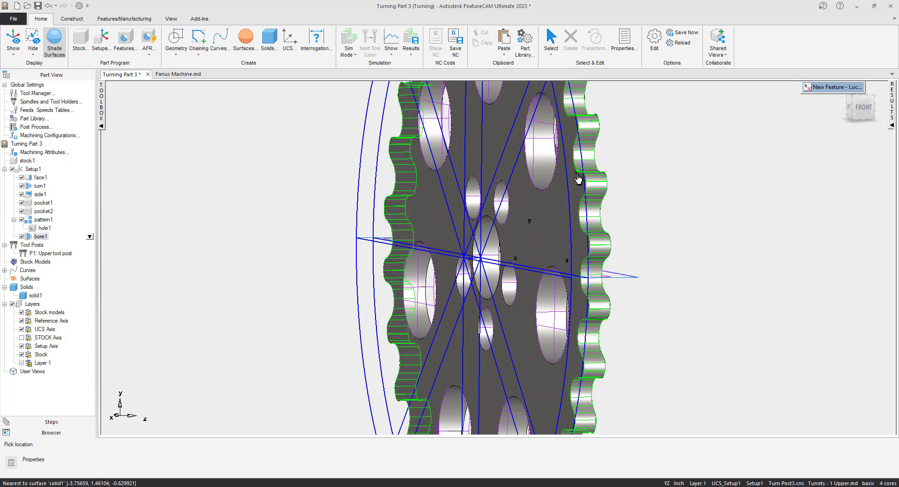
pyautogui.click(575, 167)
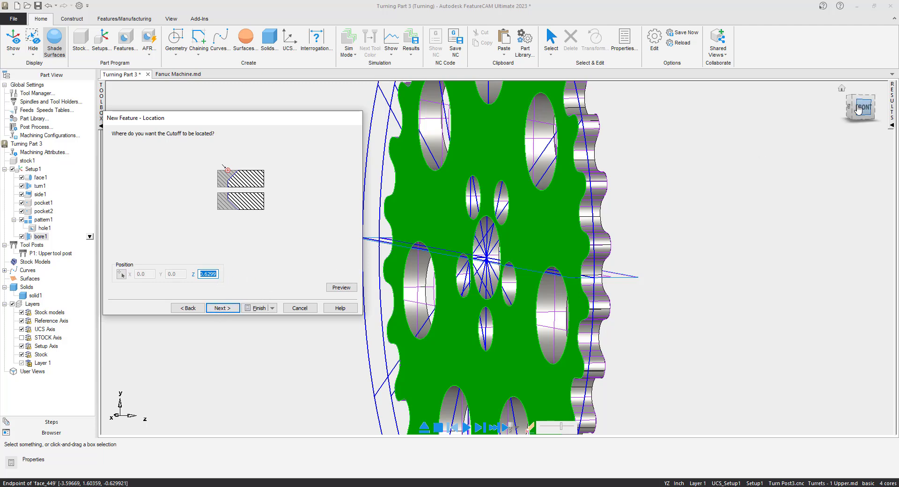
pyautogui.click(863, 108)
pyautogui.scroll(3, 498, 261)
pyautogui.scroll(3, 498, 265)
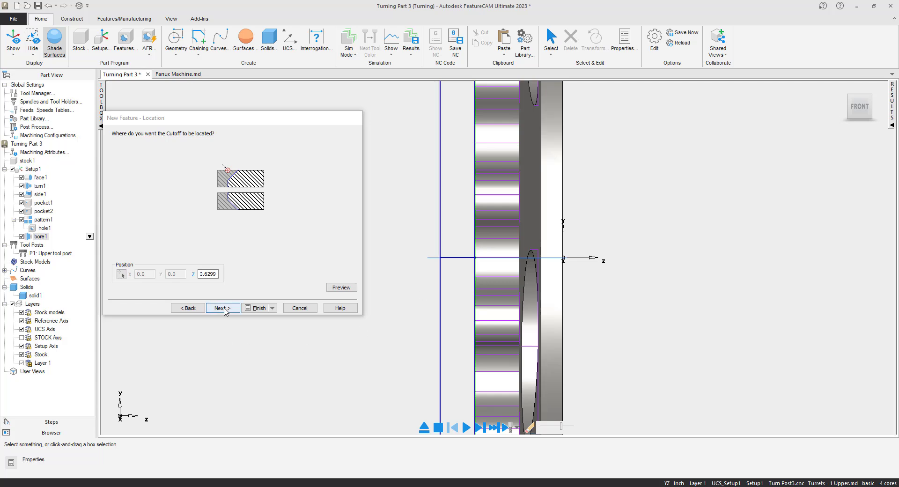
pyautogui.click(223, 308)
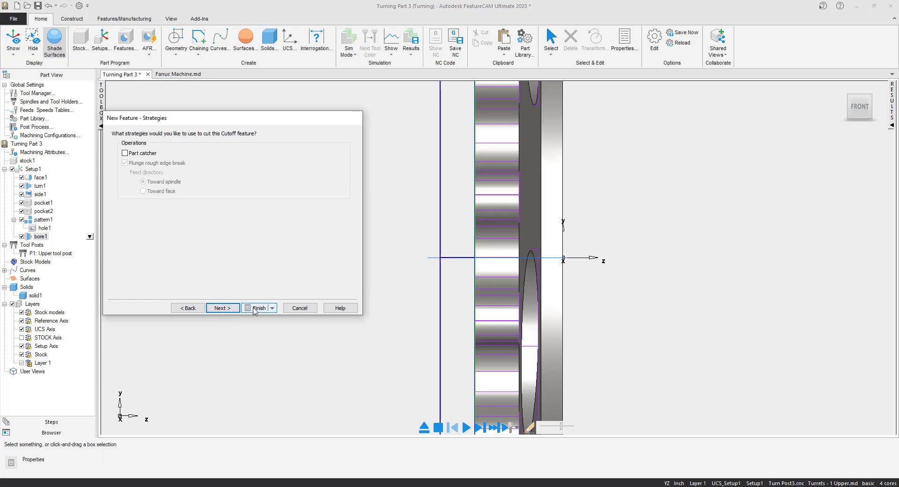
pyautogui.click(256, 308)
pyautogui.click(267, 334)
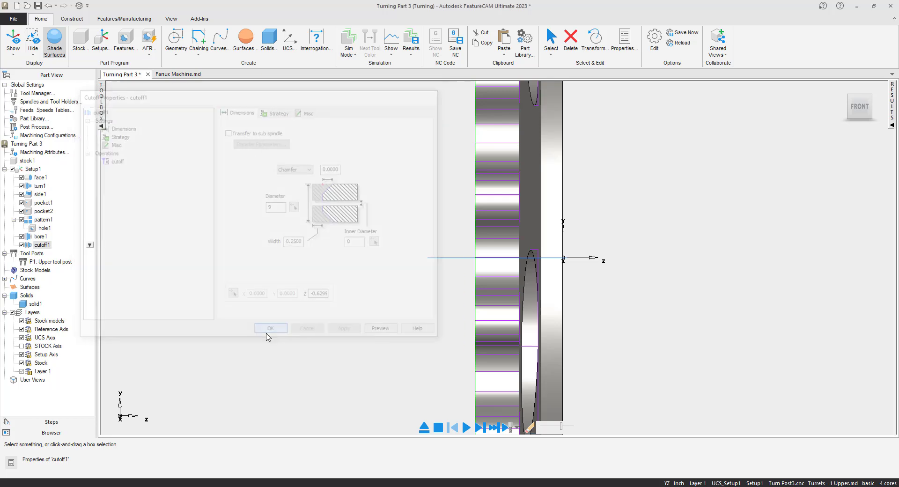
# Simulate all features including the cutoff, adjusting the playback speed, examine the parted stock, and exit the simulation.
pyautogui.moveTo(533, 268); pyautogui.dragTo(497, 272, button='middle')
pyautogui.scroll(-3, 497, 277)
pyautogui.scroll(-2, 498, 281)
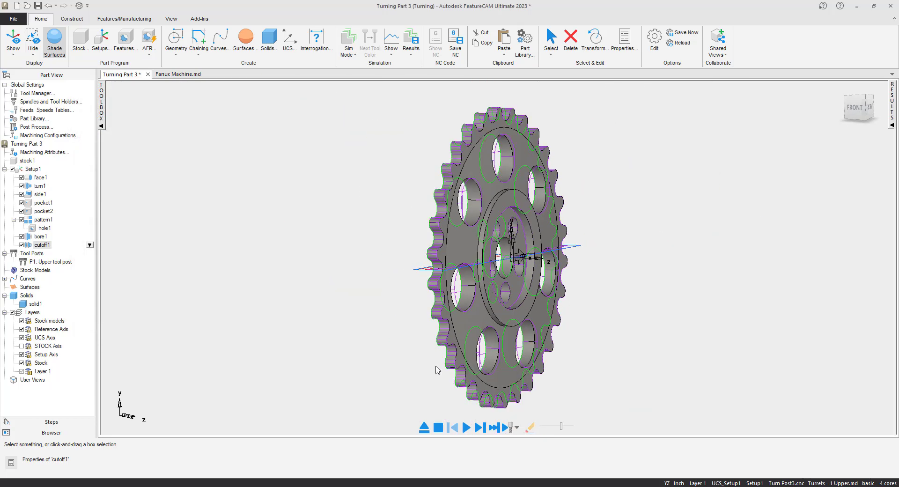
pyautogui.click(466, 428)
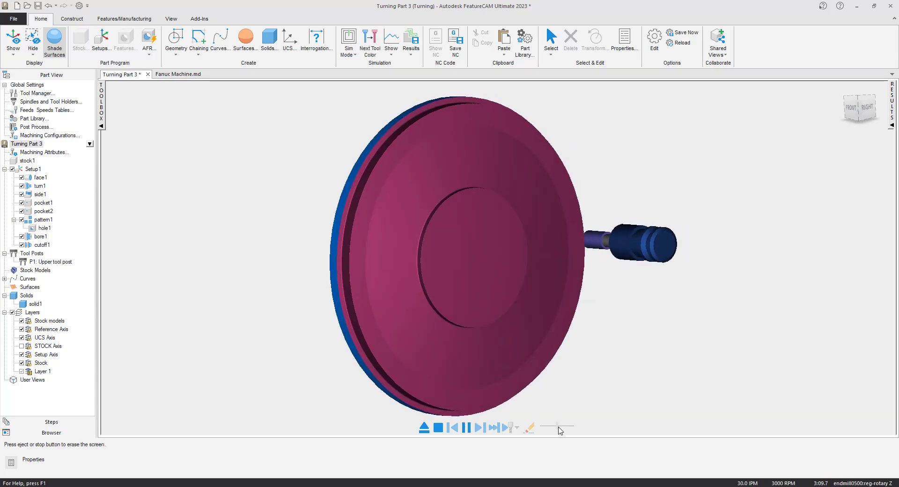
pyautogui.moveTo(557, 426); pyautogui.dragTo(561, 428)
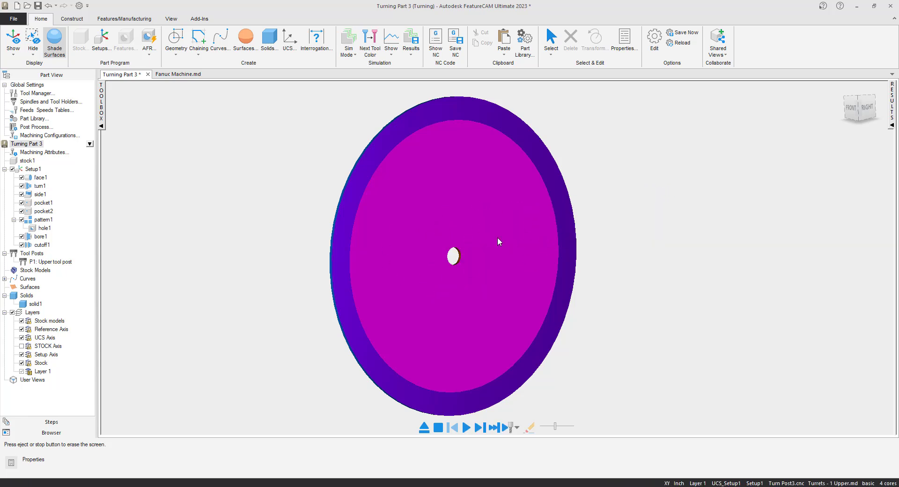
pyautogui.moveTo(441, 260); pyautogui.dragTo(447, 281, button='middle')
pyautogui.scroll(-3, 511, 258)
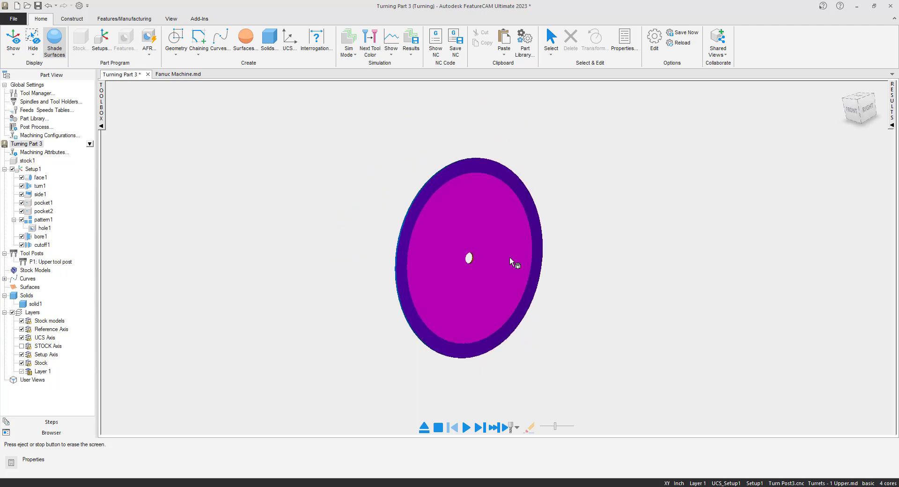
pyautogui.scroll(3, 506, 272)
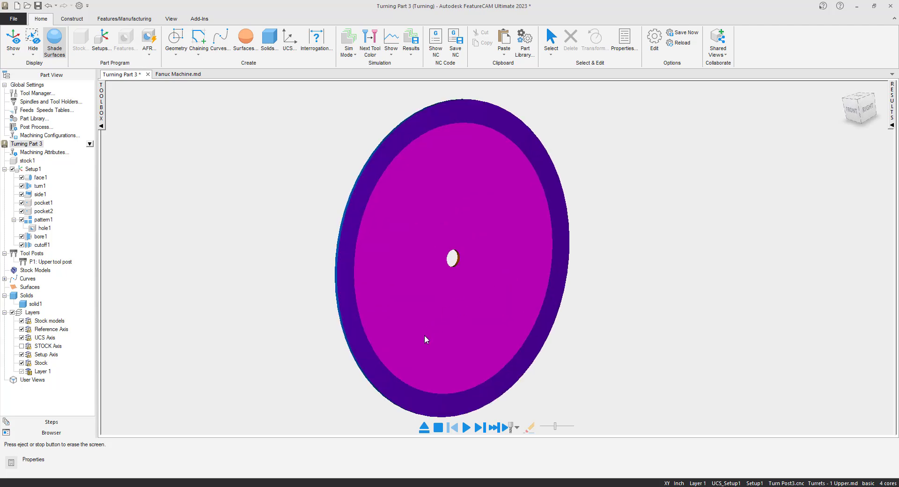
pyautogui.click(424, 428)
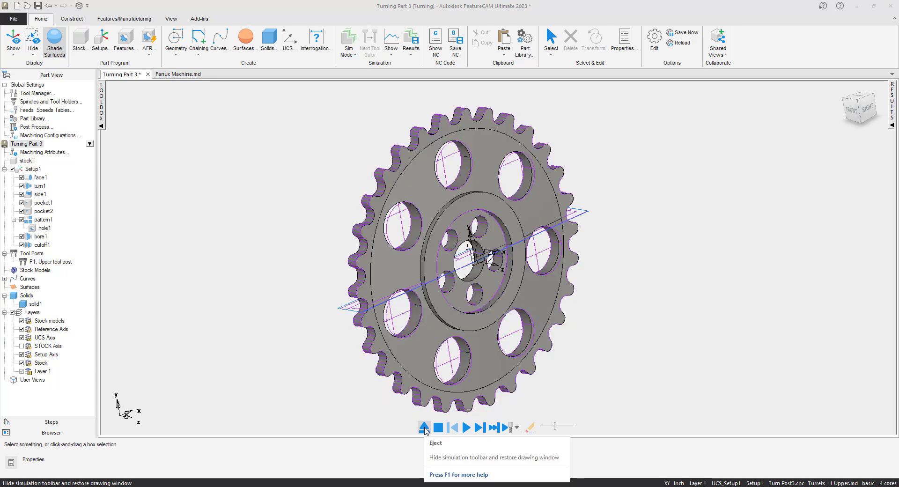
# Open the properties of the SW_CutGrip_250_RH tool assigned to the cutoff operation of cutoff1.
pyautogui.click(37, 245)
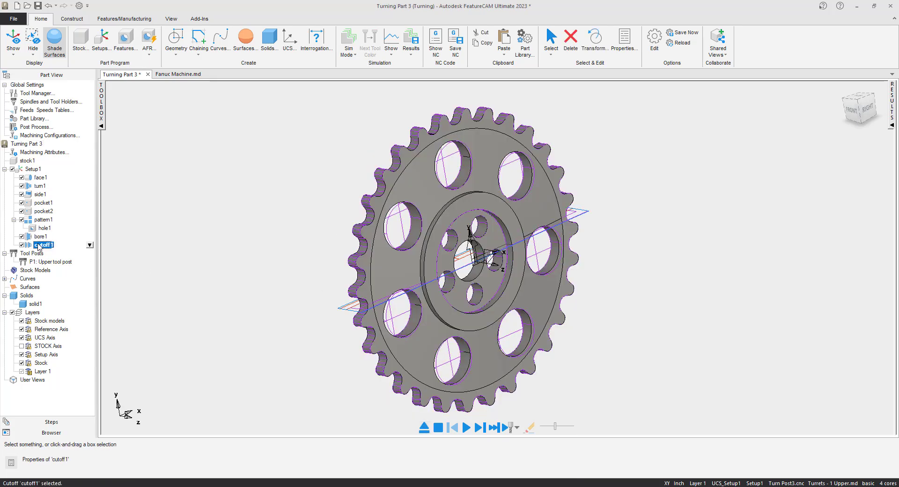
pyautogui.click(39, 246)
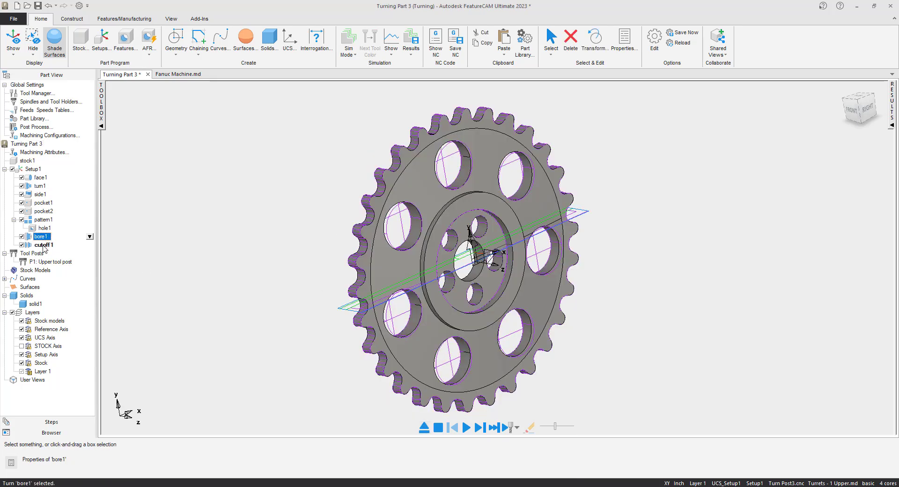
pyautogui.rightClick(85, 248)
pyautogui.click(104, 255)
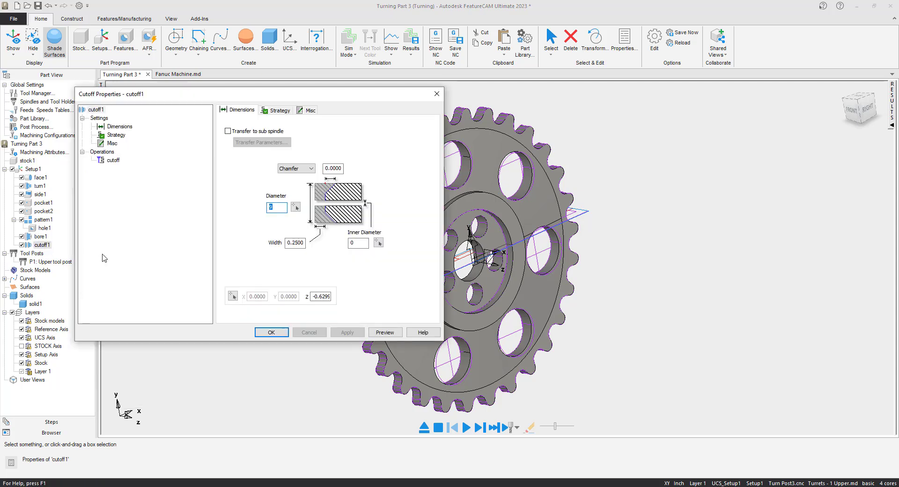
pyautogui.click(113, 160)
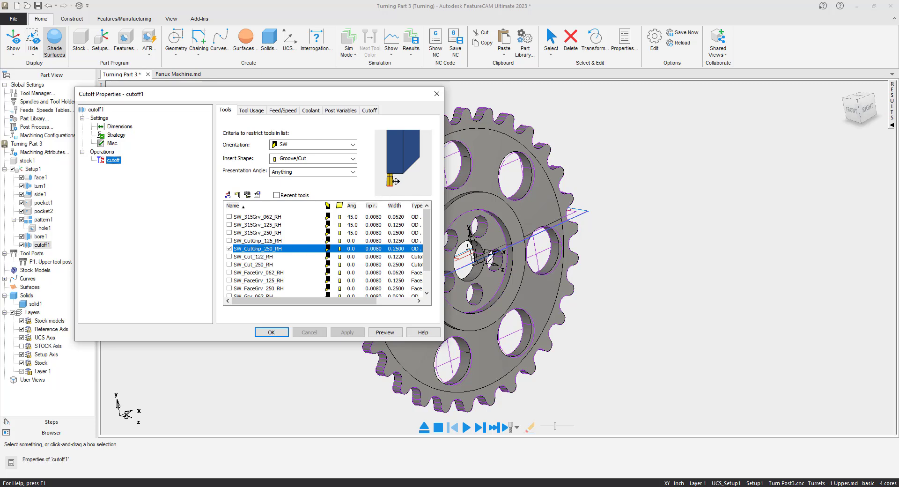
pyautogui.keyDown('shift'); pyautogui.moveTo(577, 276); pyautogui.dragTo(731, 275, button='middle'); pyautogui.keyUp('shift')
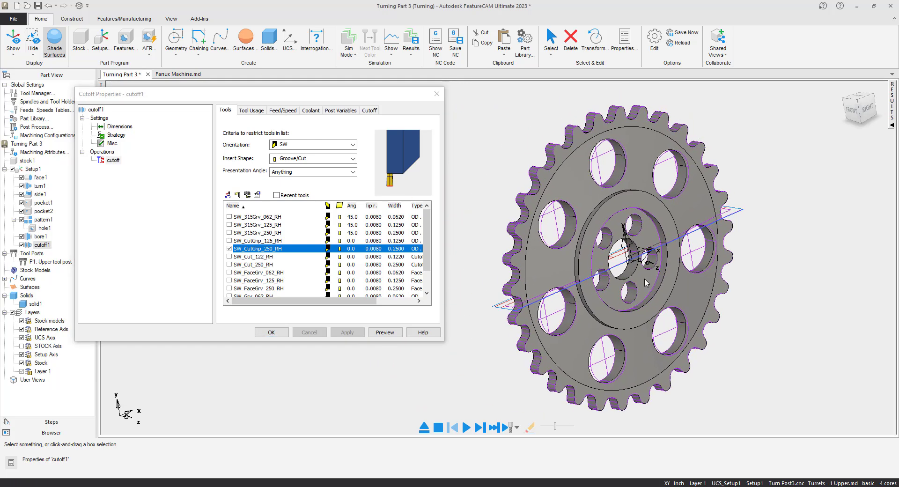
pyautogui.doubleClick(264, 250)
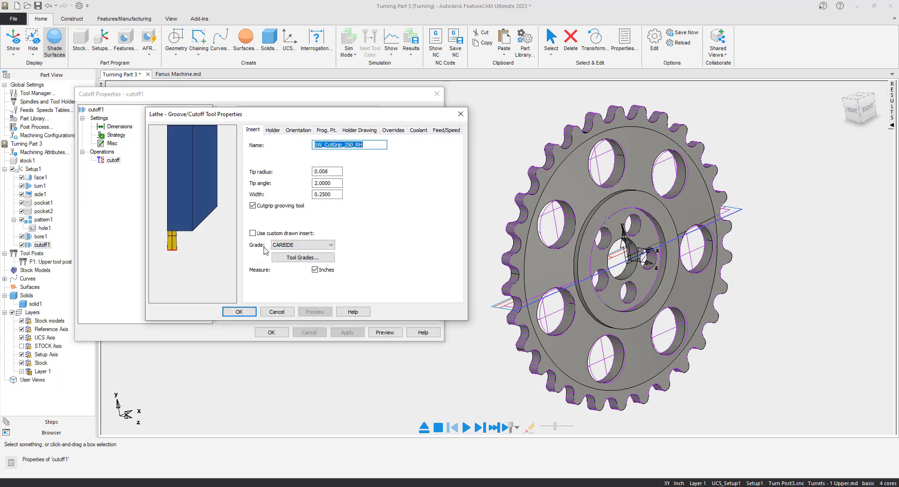
# Set the cutoff tool holder's cut depth to 8.0, preview the lengthened tool, and accept the tool and cutoff1 changes.
pyautogui.click(273, 131)
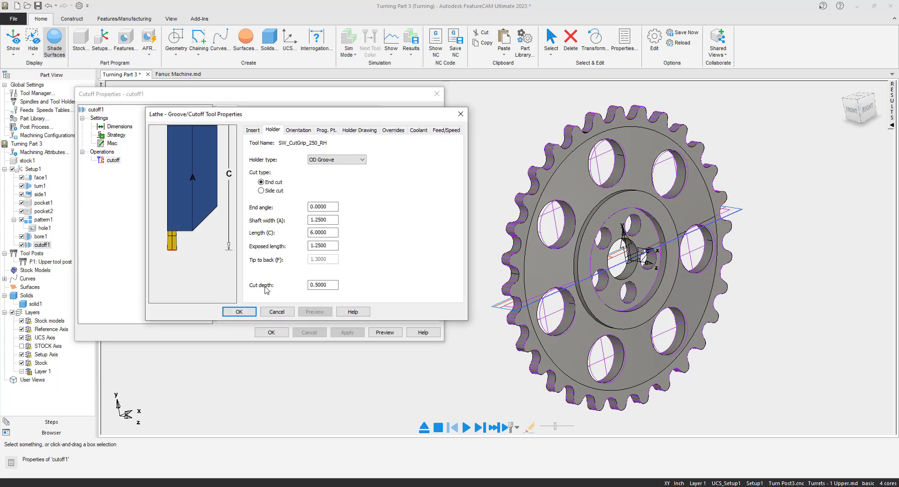
pyautogui.moveTo(332, 284); pyautogui.dragTo(290, 289)
pyautogui.write('8')
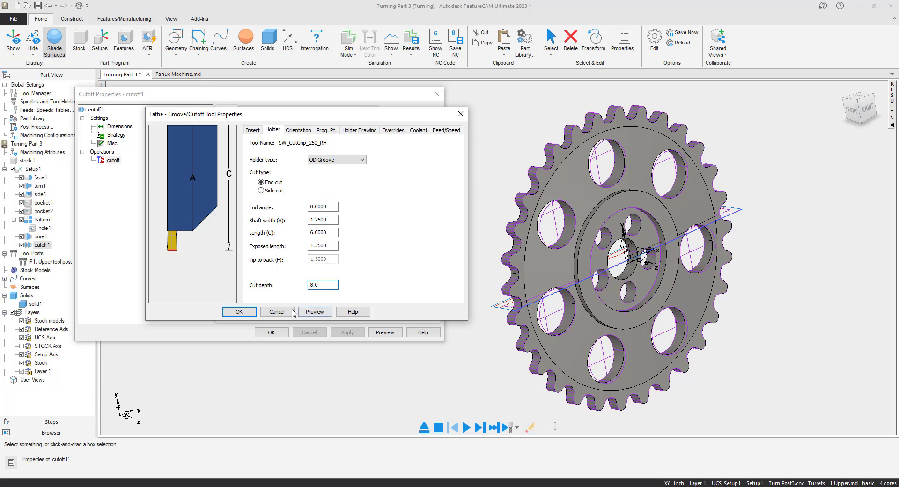
pyautogui.write('.0')
pyautogui.click(314, 311)
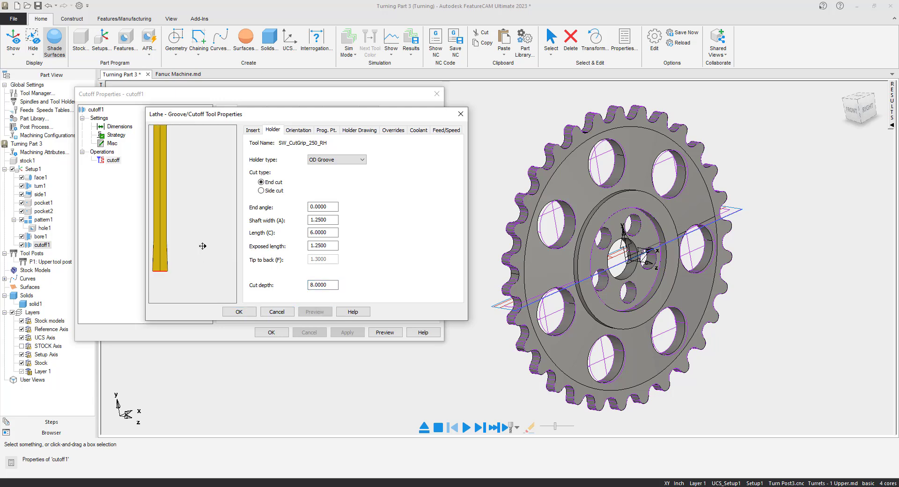
pyautogui.scroll(-6, 202, 246)
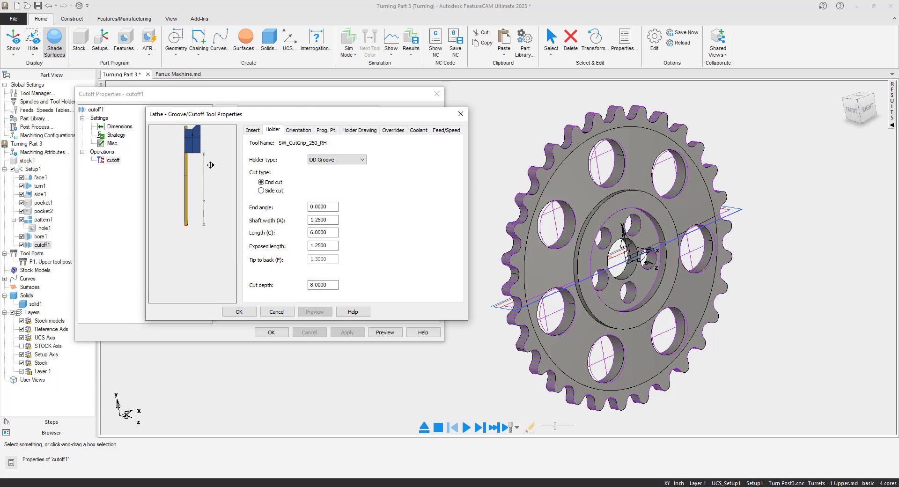
pyautogui.click(249, 313)
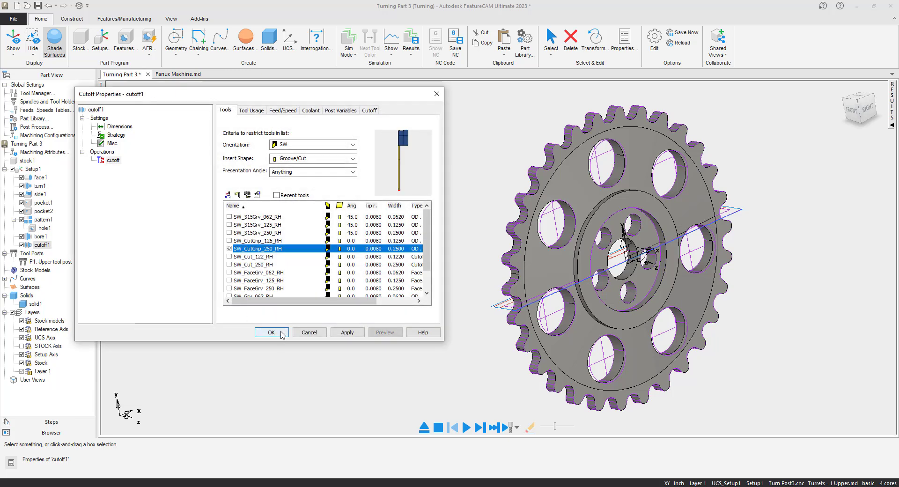
pyautogui.click(346, 333)
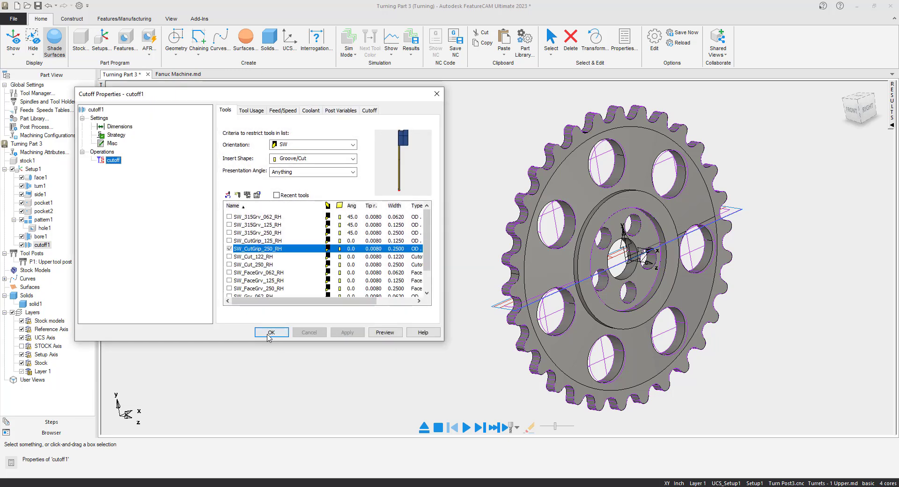
pyautogui.click(271, 332)
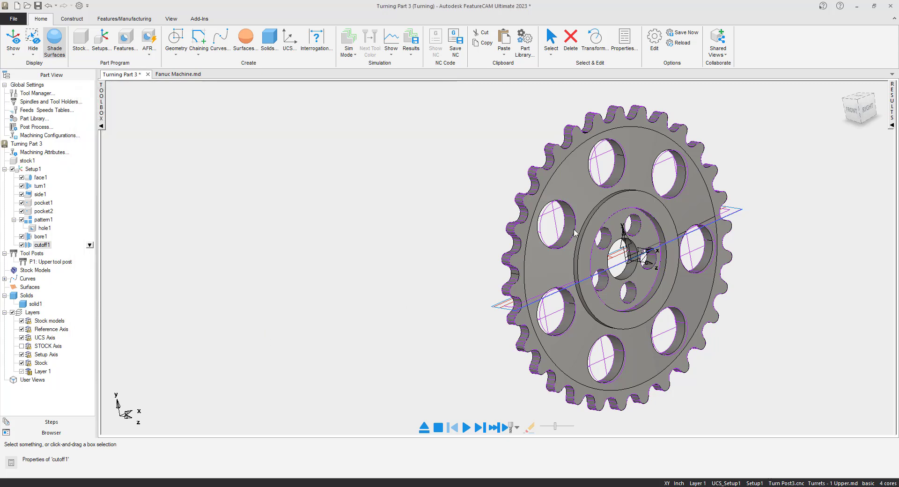
# Simulate all features with the modified cutoff tool, examine the machined sprocket from several angles, and exit the simulation.
pyautogui.click(466, 427)
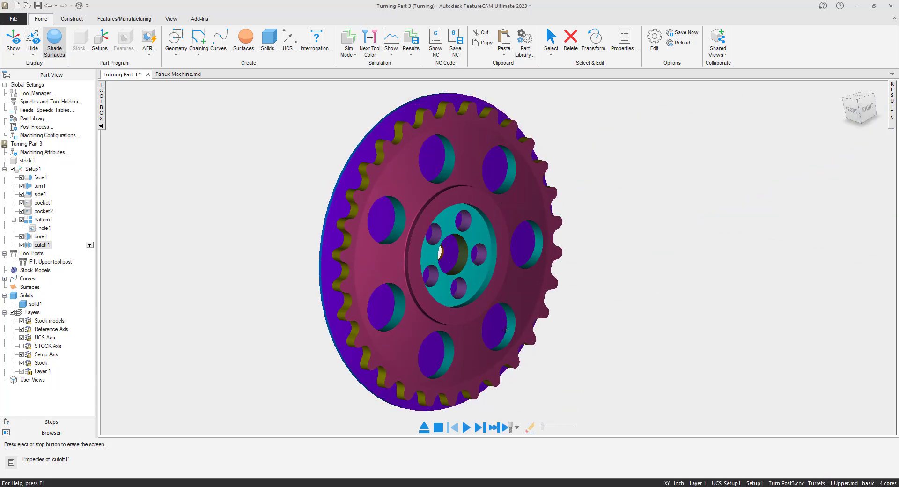
pyautogui.moveTo(505, 330); pyautogui.dragTo(443, 267, button='middle')
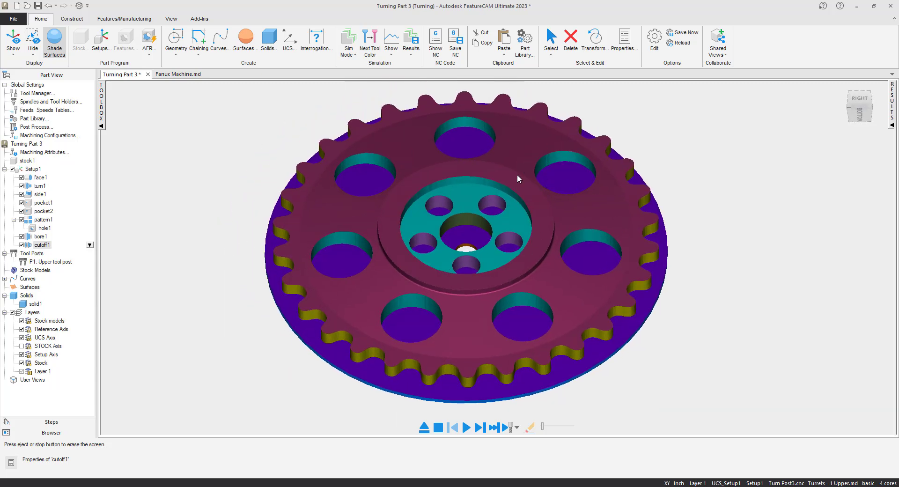
pyautogui.moveTo(379, 265); pyautogui.dragTo(412, 252, button='middle')
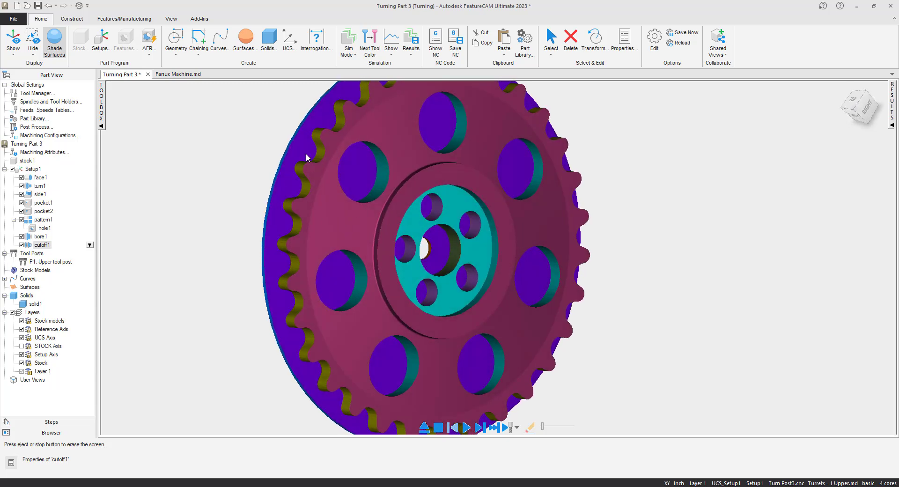
pyautogui.moveTo(439, 297); pyautogui.dragTo(435, 245, button='middle')
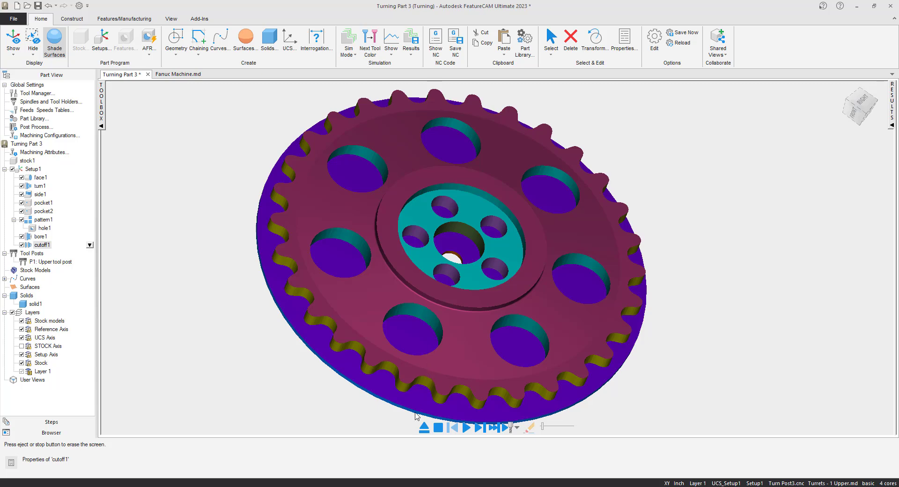
pyautogui.click(424, 427)
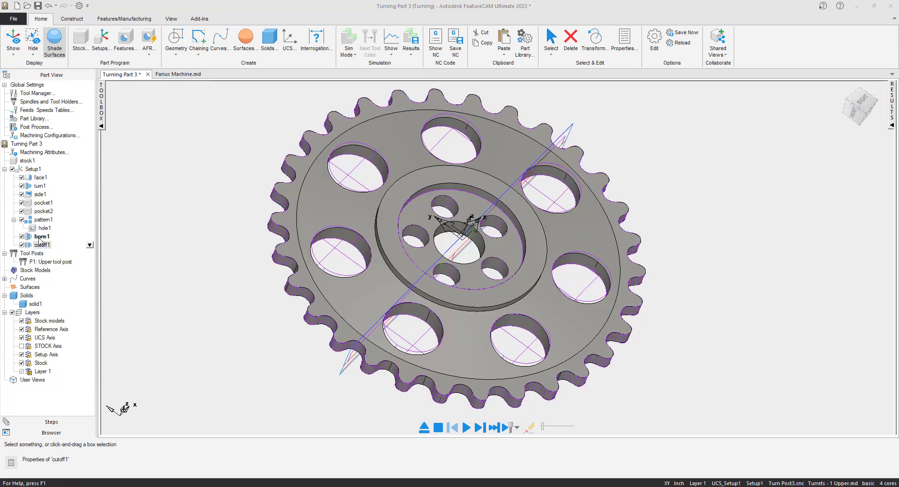
# Change hole1 in pattern1 to a tapped hole with the standard UNC and UNF thread size 0.5000-13 UNC.
pyautogui.rightClick(44, 220)
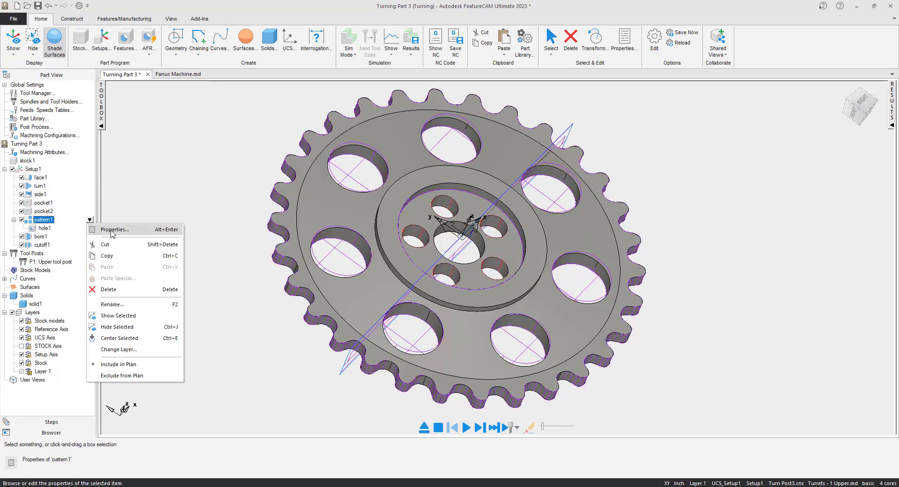
pyautogui.click(124, 230)
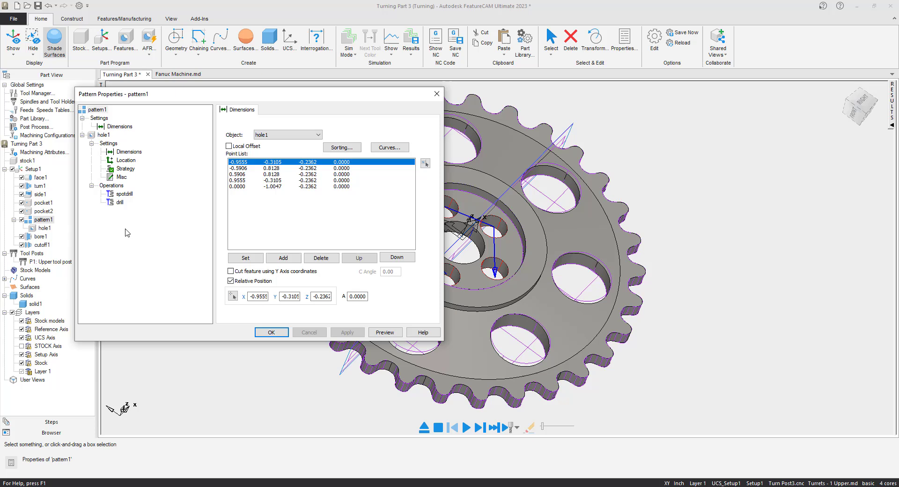
pyautogui.click(129, 152)
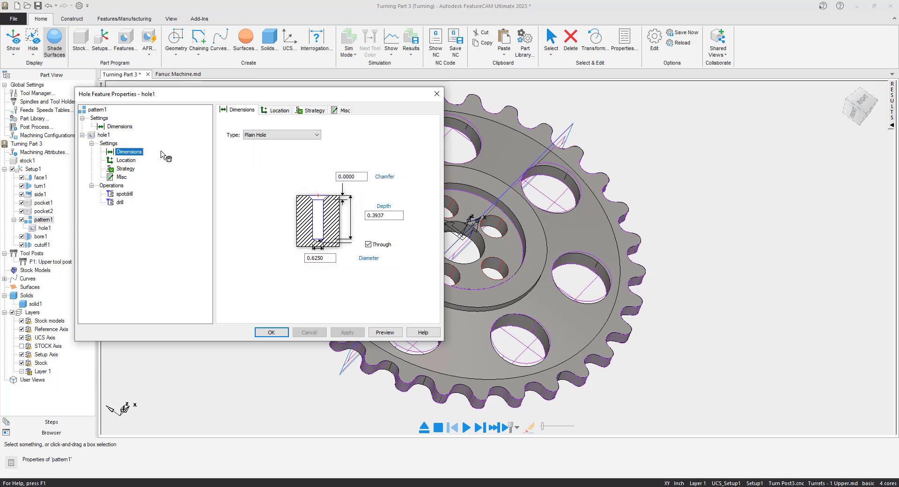
pyautogui.click(311, 136)
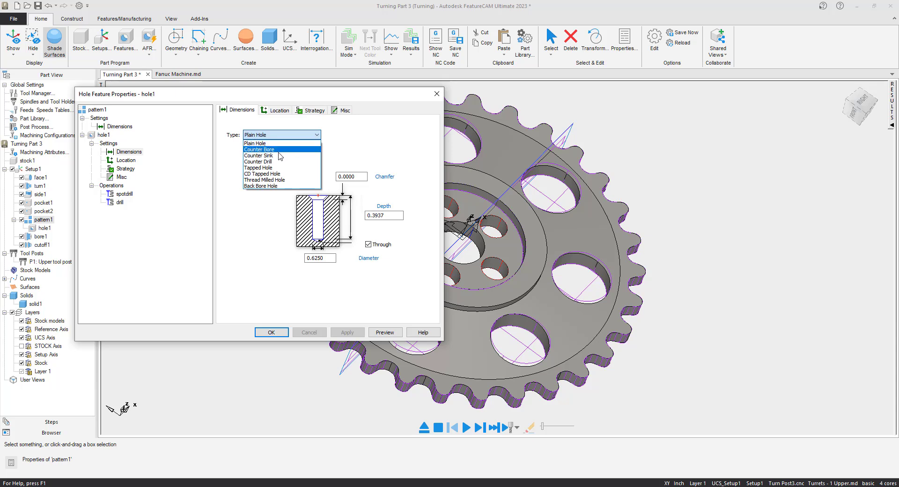
pyautogui.click(268, 168)
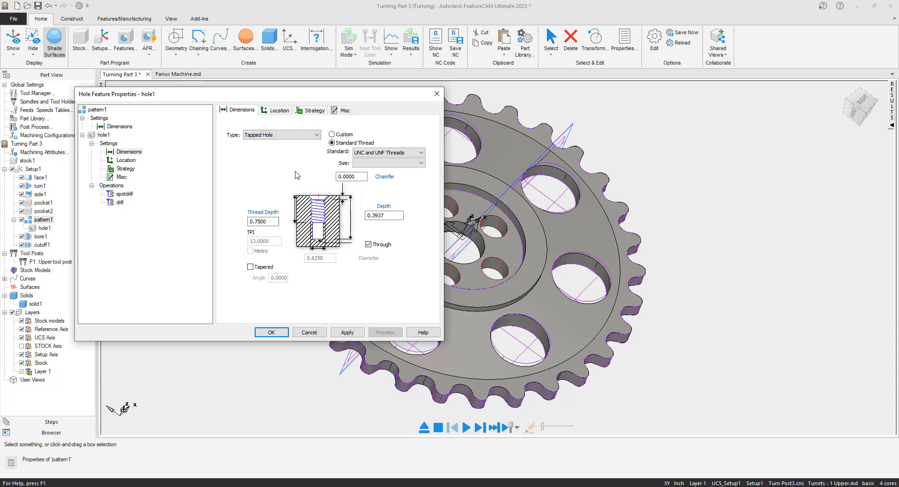
pyautogui.click(332, 134)
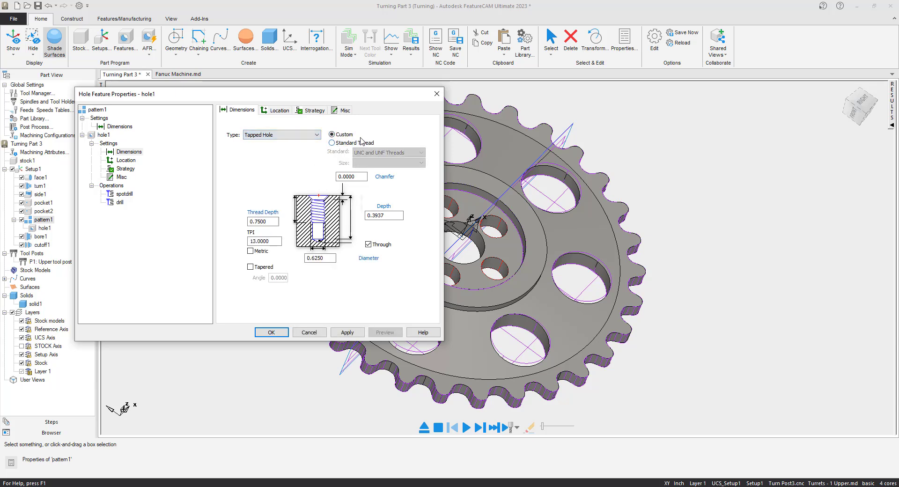
pyautogui.click(332, 142)
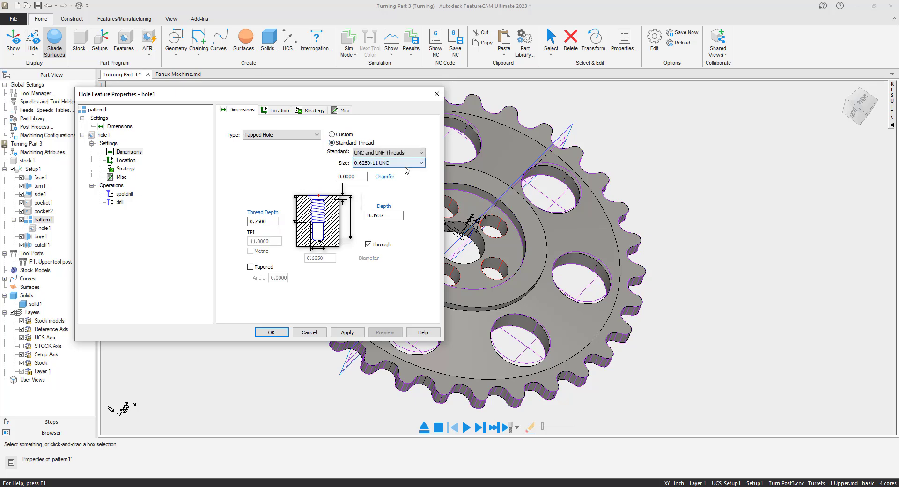
pyautogui.click(423, 163)
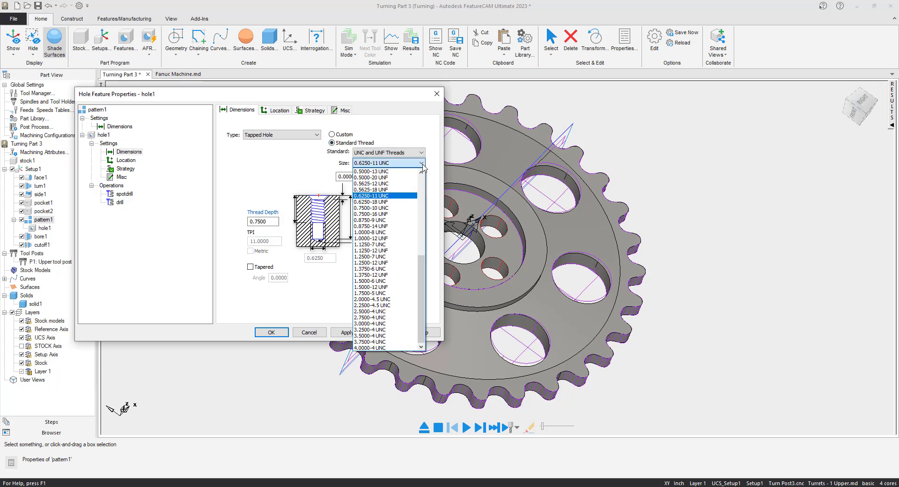
pyautogui.click(396, 172)
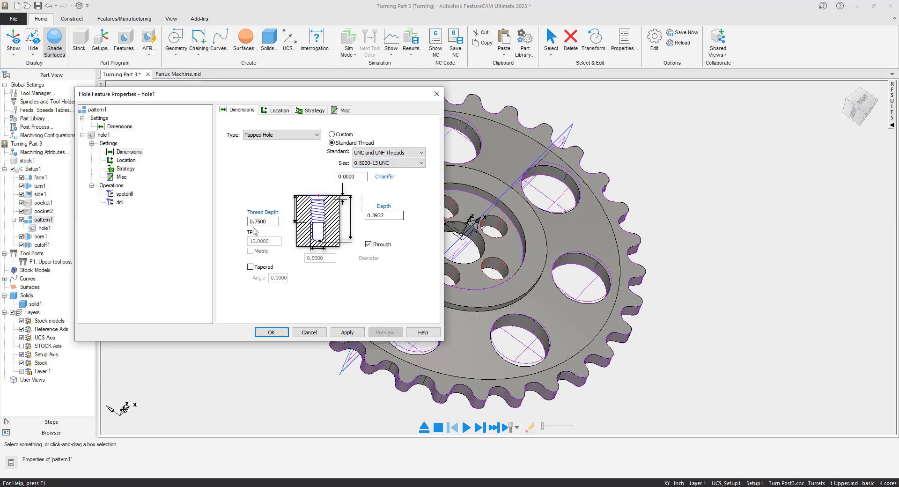
pyautogui.click(345, 335)
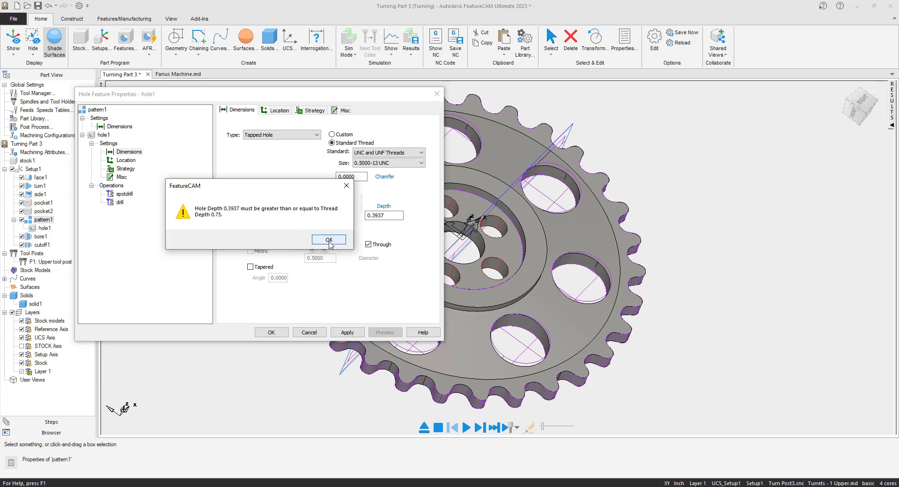
pyautogui.moveTo(305, 184); pyautogui.dragTo(242, 133)
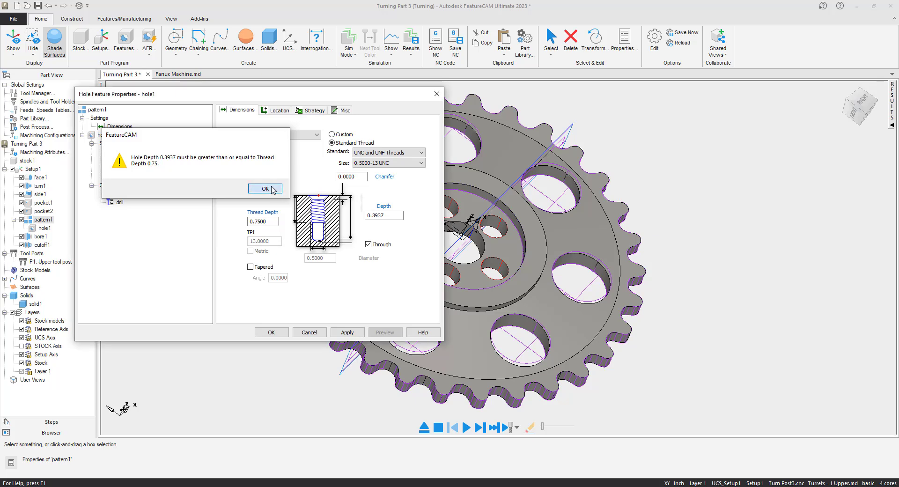
pyautogui.click(275, 189)
# Set the tapped hole's depth to 1.0 and accept the hole changes.
pyautogui.moveTo(389, 216); pyautogui.dragTo(346, 221)
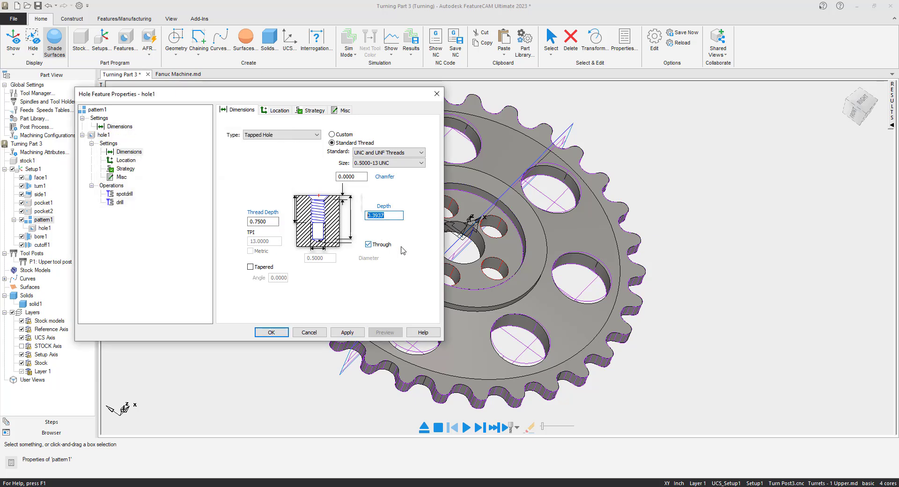
pyautogui.write('1.0')
pyautogui.click(348, 333)
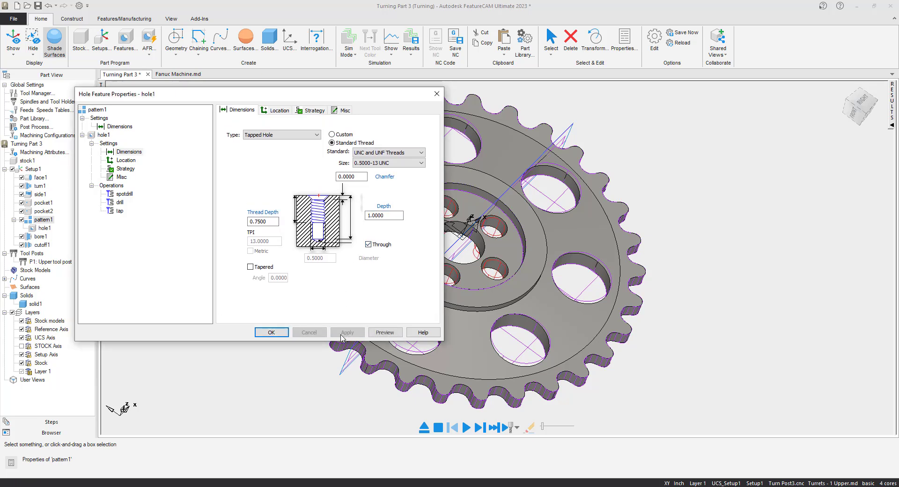
pyautogui.click(272, 332)
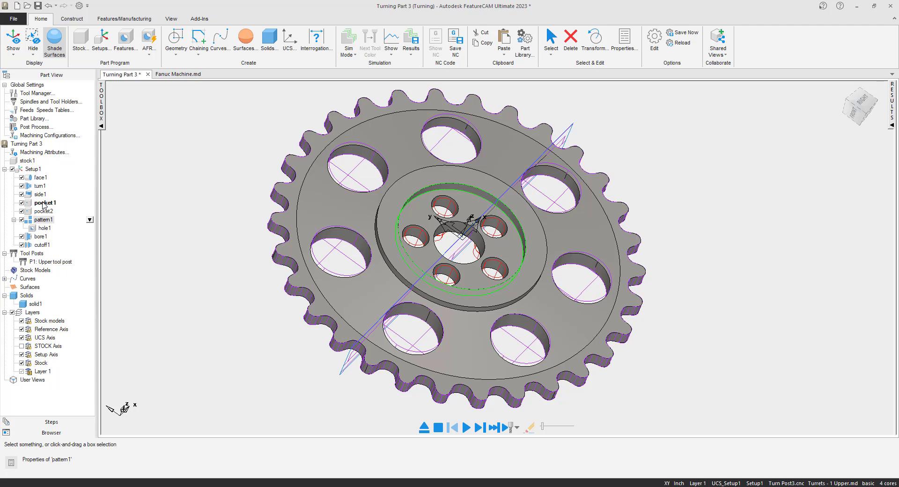
# Set the depth of pocket2 to 0.4849 and accept the pocket properties.
pyautogui.doubleClick(45, 212)
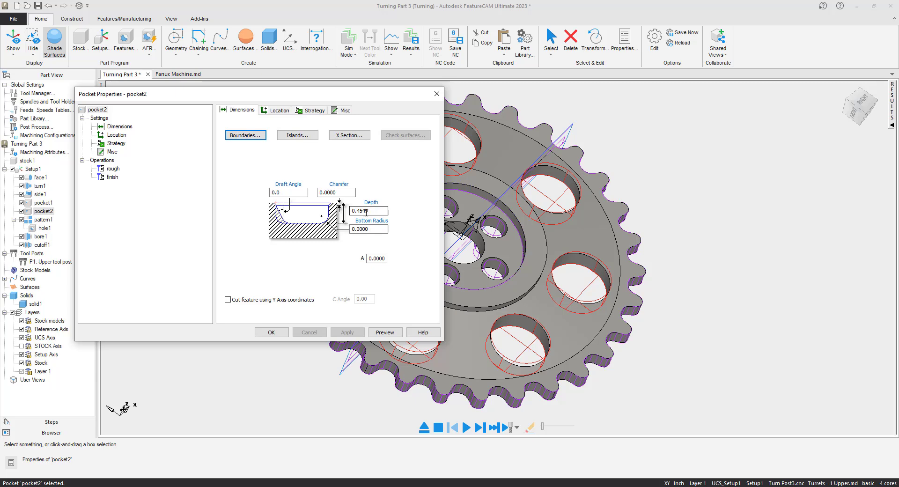
pyautogui.write('8')
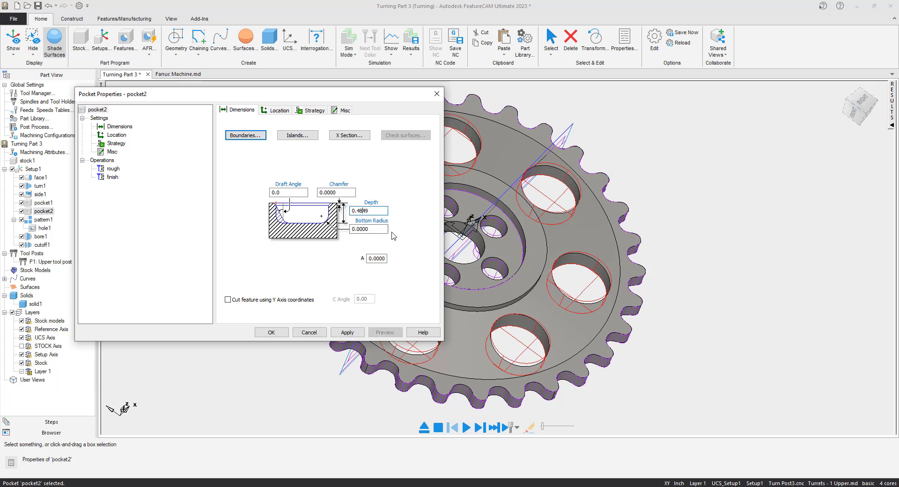
pyautogui.click(354, 332)
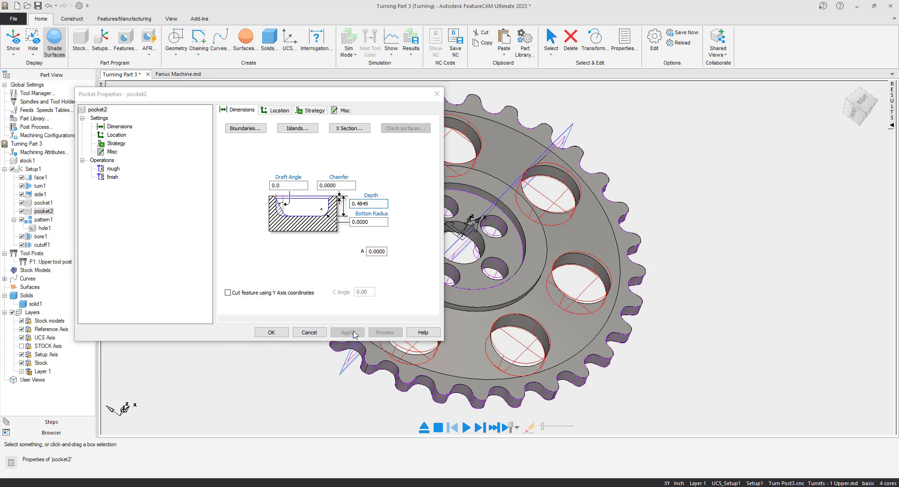
pyautogui.moveTo(287, 96); pyautogui.dragTo(325, 78)
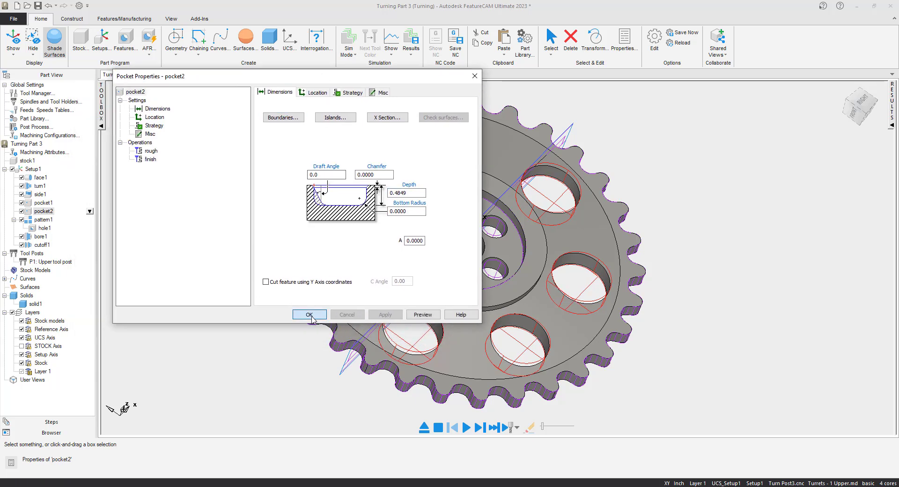
pyautogui.click(310, 314)
# Set the thread depth of hole1 in pattern1 to 0.8500, accept it, and clear the selection.
pyautogui.doubleClick(45, 221)
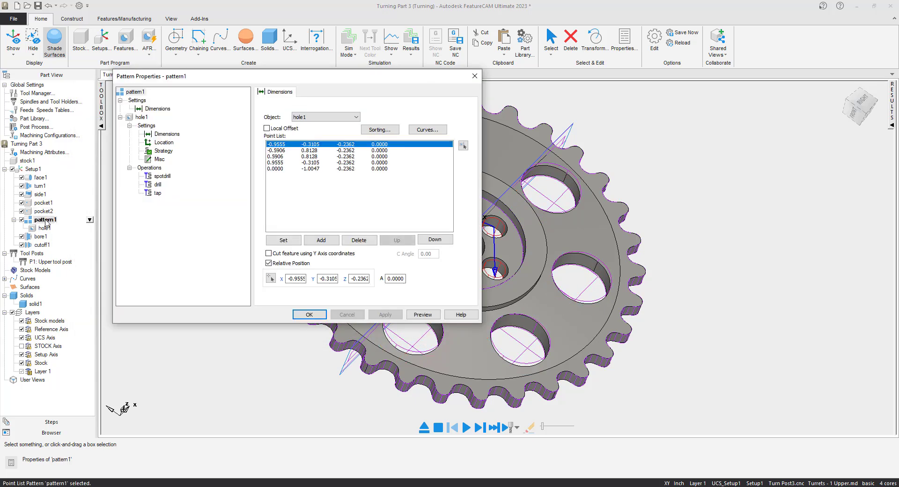
pyautogui.click(161, 134)
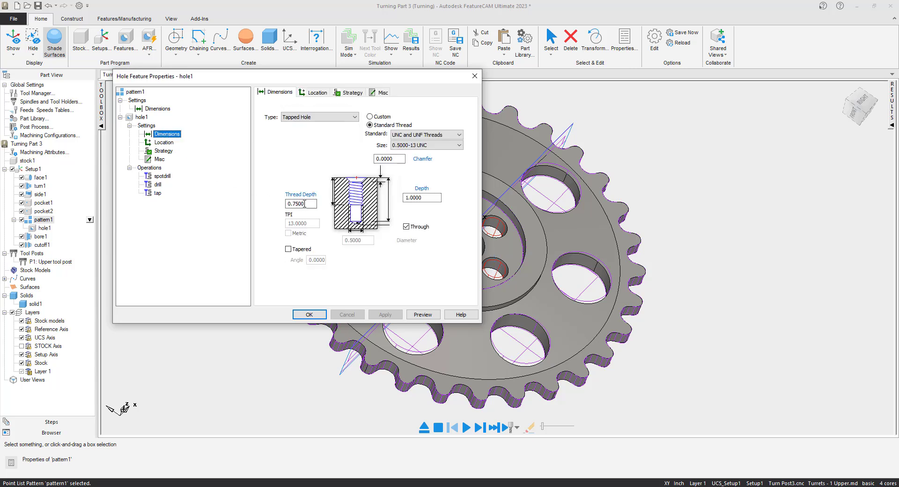
pyautogui.press('BackSpace')
pyautogui.write('8')
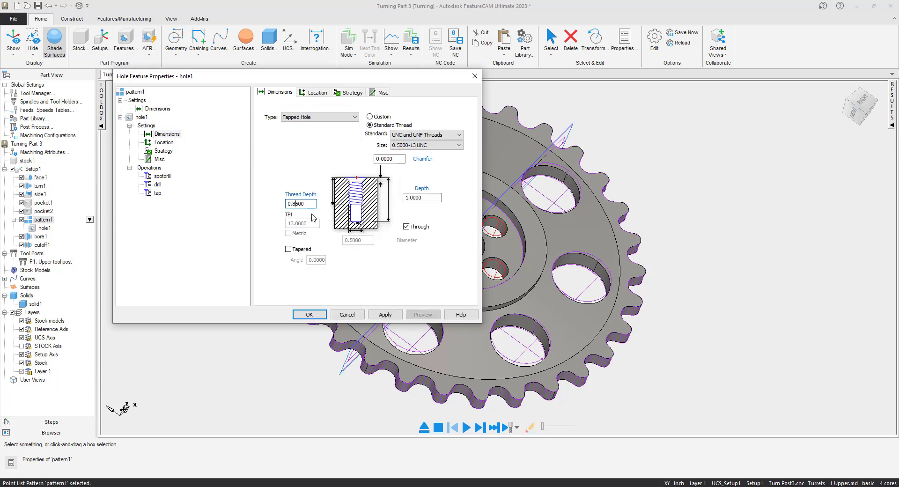
pyautogui.click(385, 315)
pyautogui.click(309, 315)
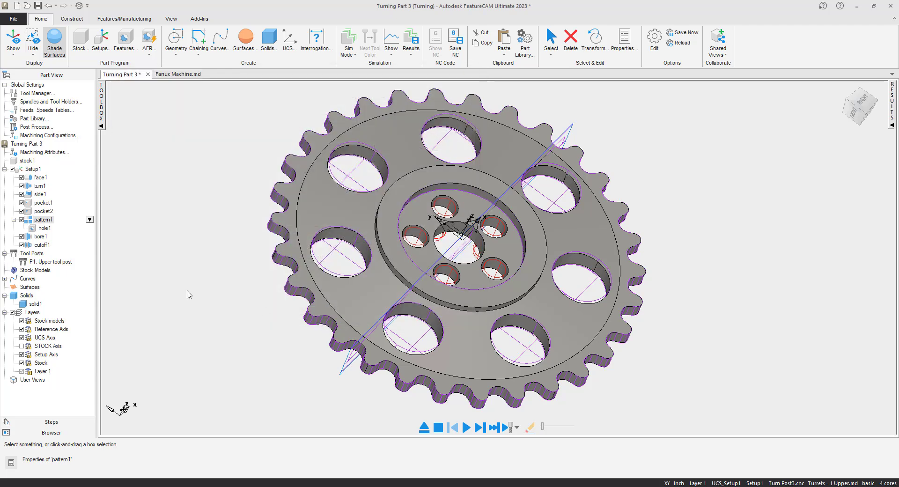
pyautogui.click(141, 234)
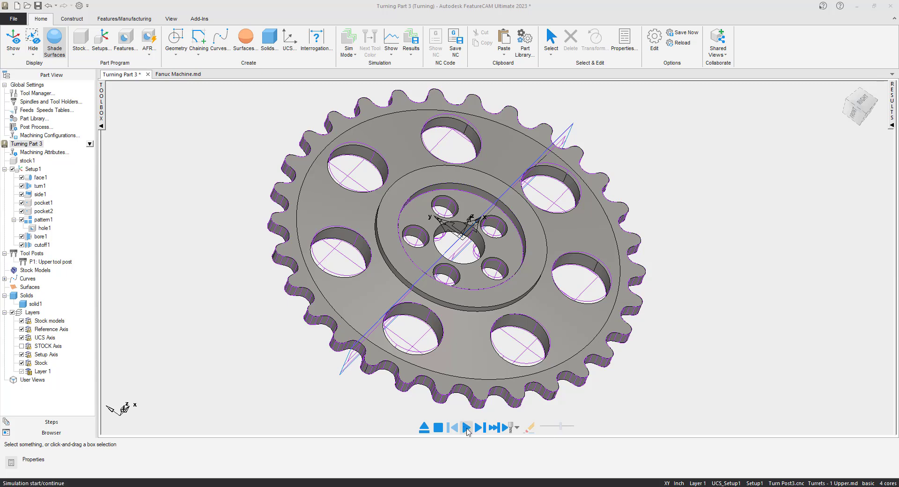
# Simulate the revised toolpaths of all Setup1 features, slowing the playback to examine the milled teeth, pockets and tapped holes.
pyautogui.click(465, 427)
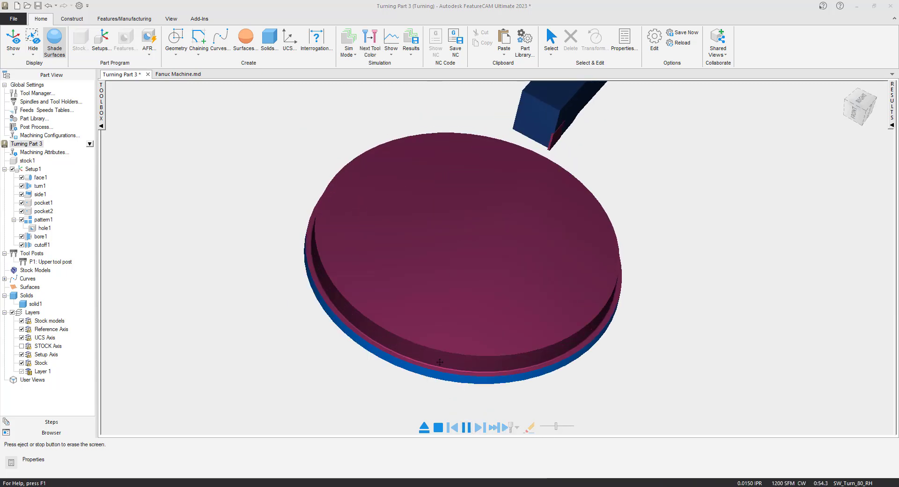
pyautogui.moveTo(500, 273); pyautogui.dragTo(494, 297, button='middle')
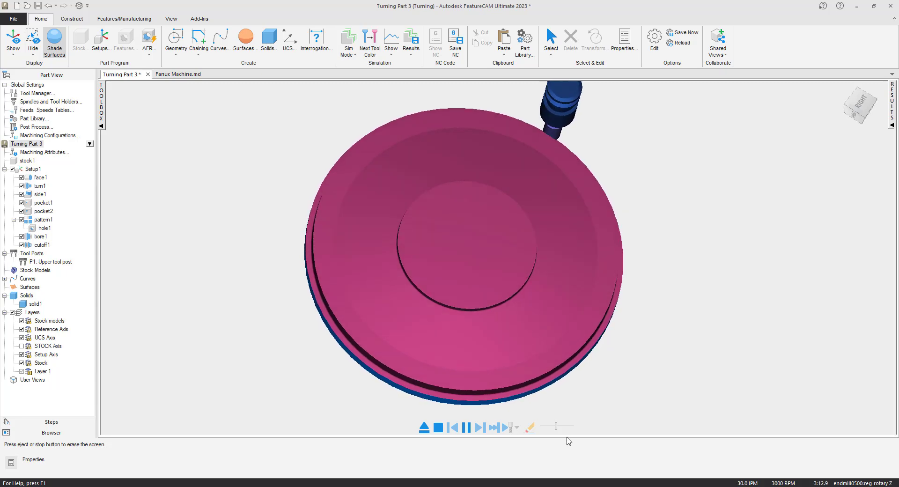
pyautogui.moveTo(556, 426)
pyautogui.mouseDown()
pyautogui.moveTo(568, 427)
pyautogui.moveTo(543, 426)
pyautogui.moveTo(551, 426)
pyautogui.mouseUp()
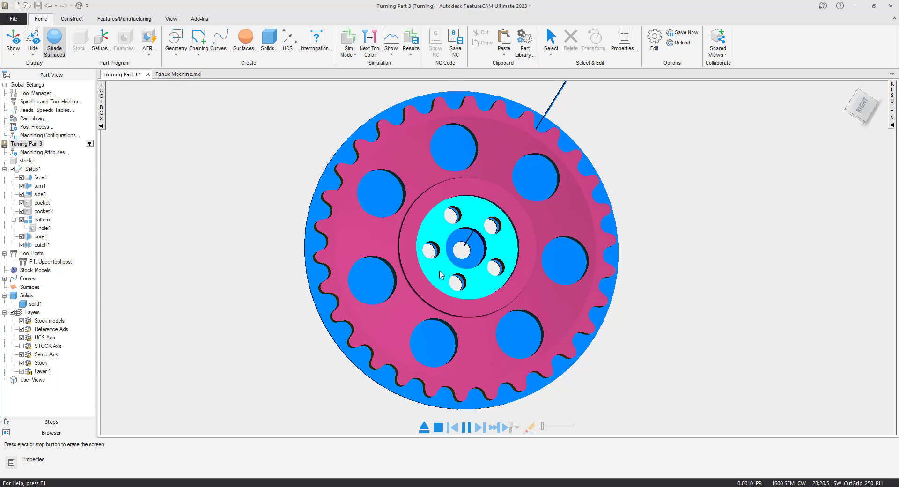
pyautogui.moveTo(450, 275); pyautogui.dragTo(443, 240, button='middle')
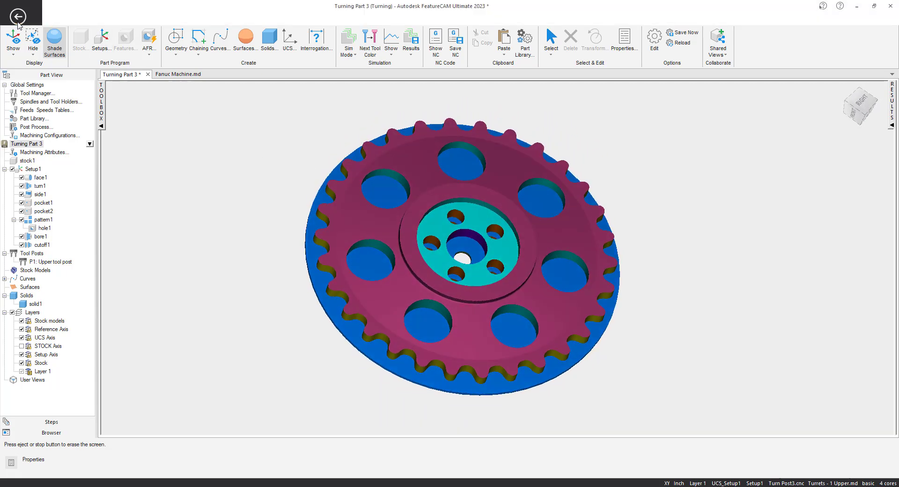
# Save the part in Downloads as a new FM document named Introduction to Turn_Mill, including the toolpath of the milling operations.
pyautogui.click(14, 19)
pyautogui.click(19, 108)
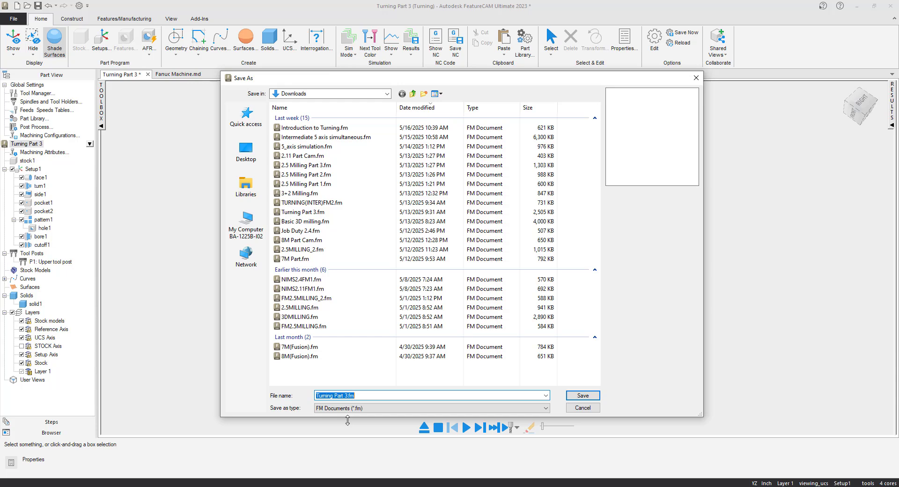
pyautogui.write('Introduction to Turn/Mill')
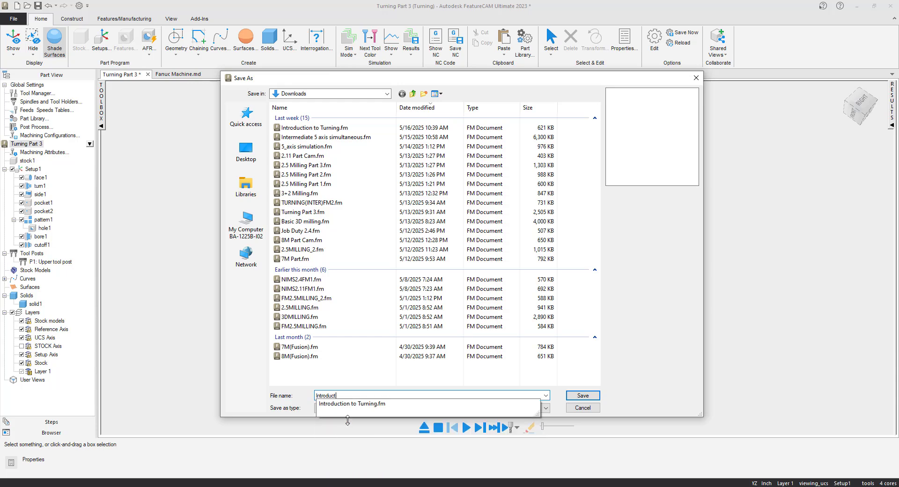
pyautogui.click(582, 396)
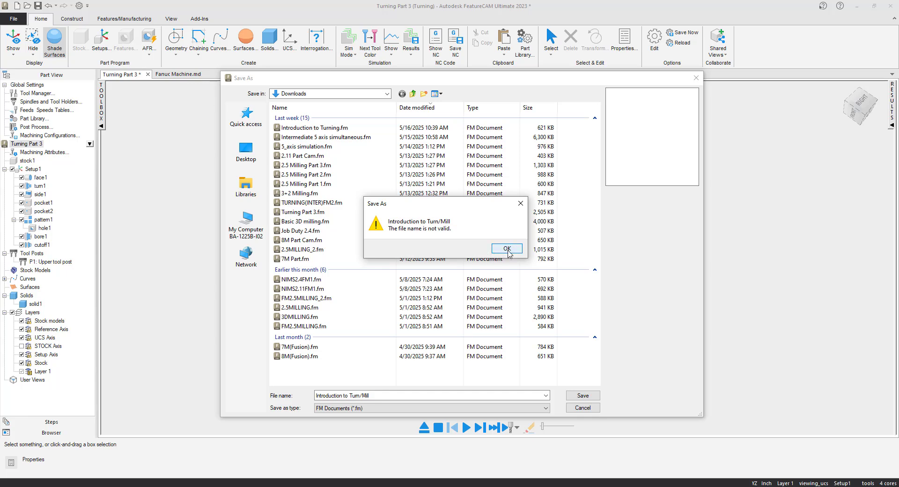
pyautogui.click(507, 249)
pyautogui.click(367, 395)
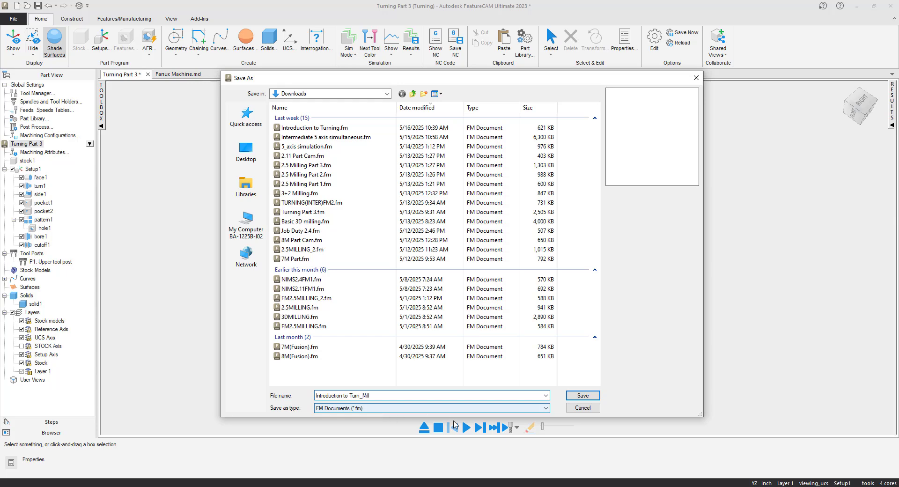
pyautogui.click(593, 394)
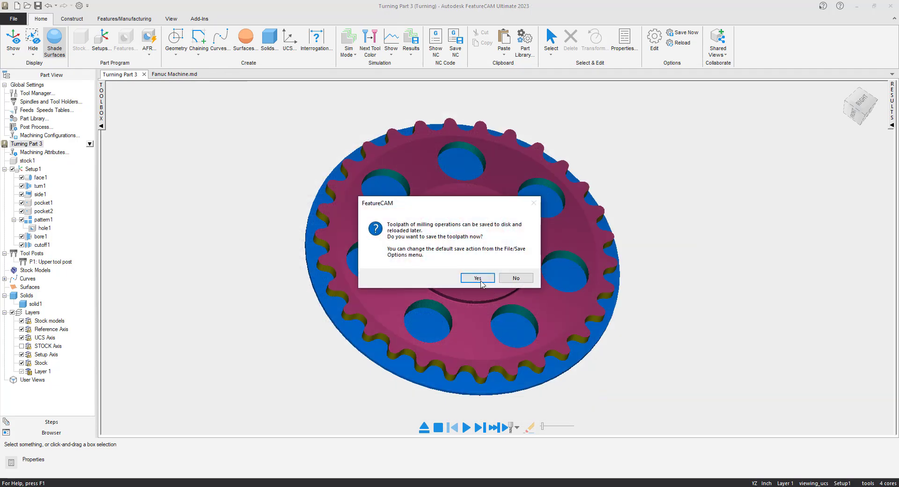
pyautogui.click(482, 281)
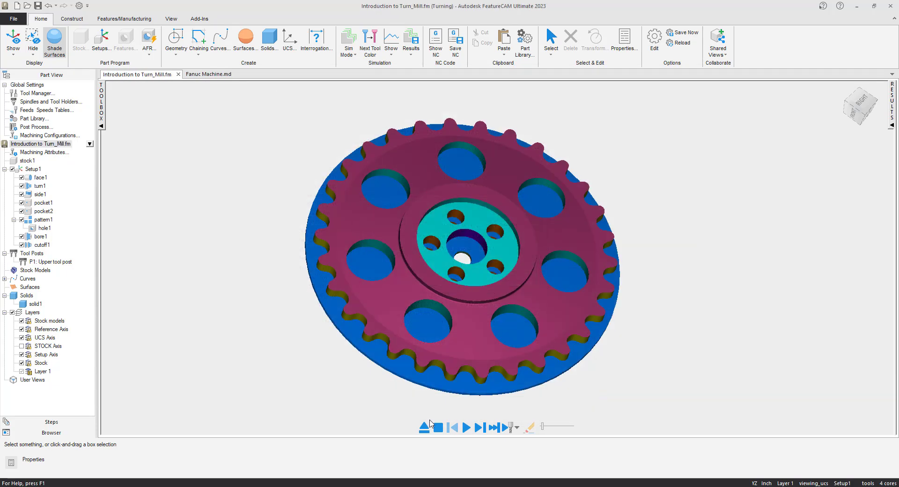
# Clear the finished simulation and replay the whole turn/mill machining sequence at a faster playback speed.
pyautogui.click(425, 428)
pyautogui.click(467, 428)
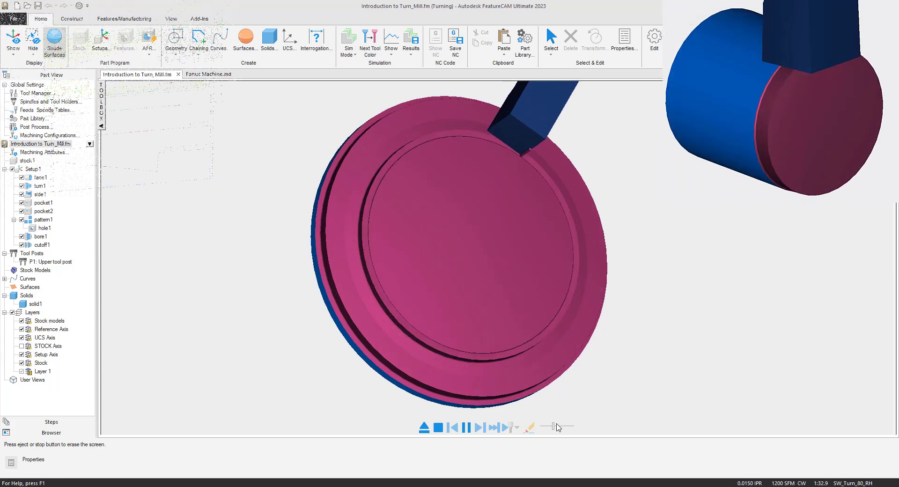
pyautogui.moveTo(554, 427); pyautogui.dragTo(560, 428)
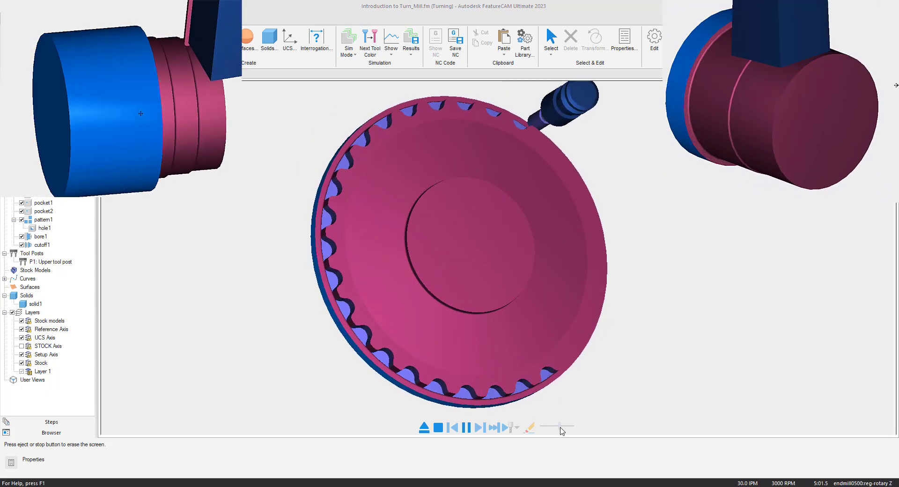